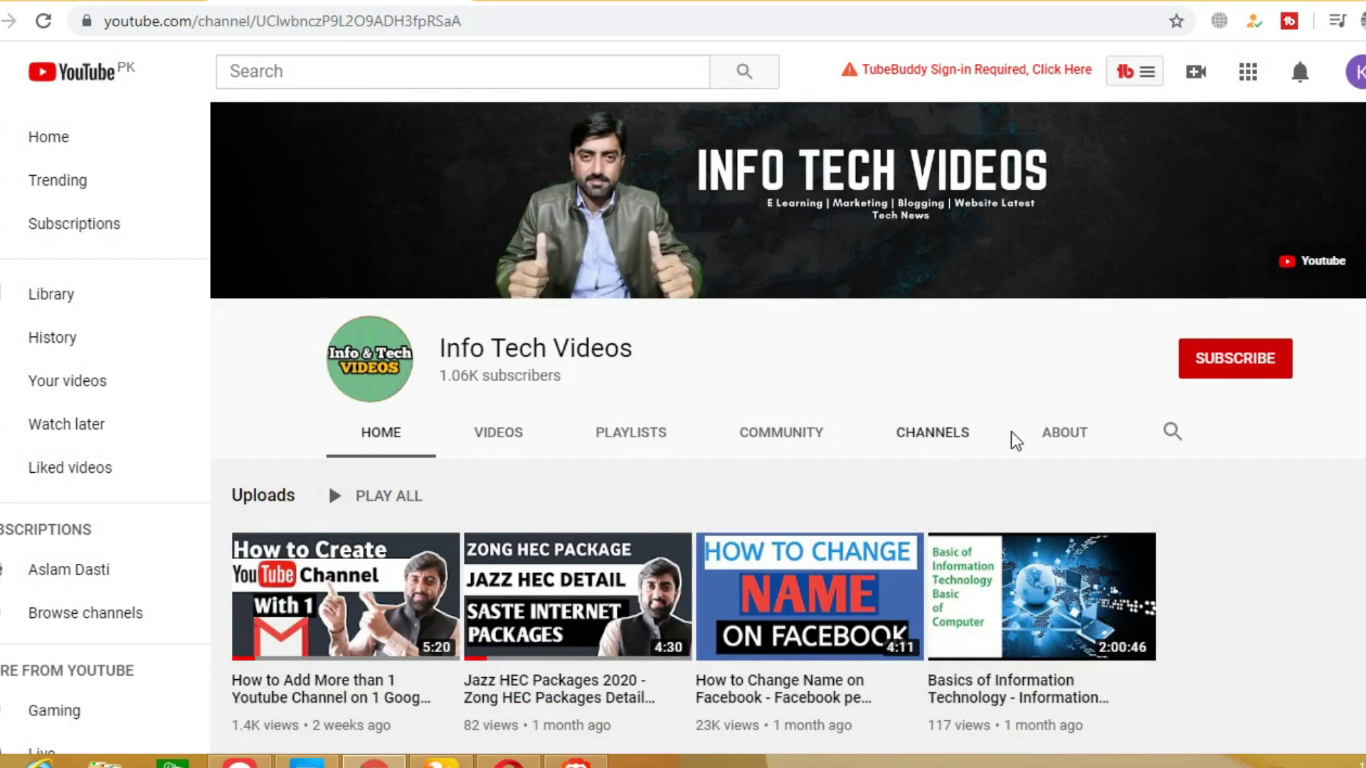
Subscribe to the Info Tech Videos channel with notifications set to All, then return to WordPress.
click(1209, 358)
click(1275, 359)
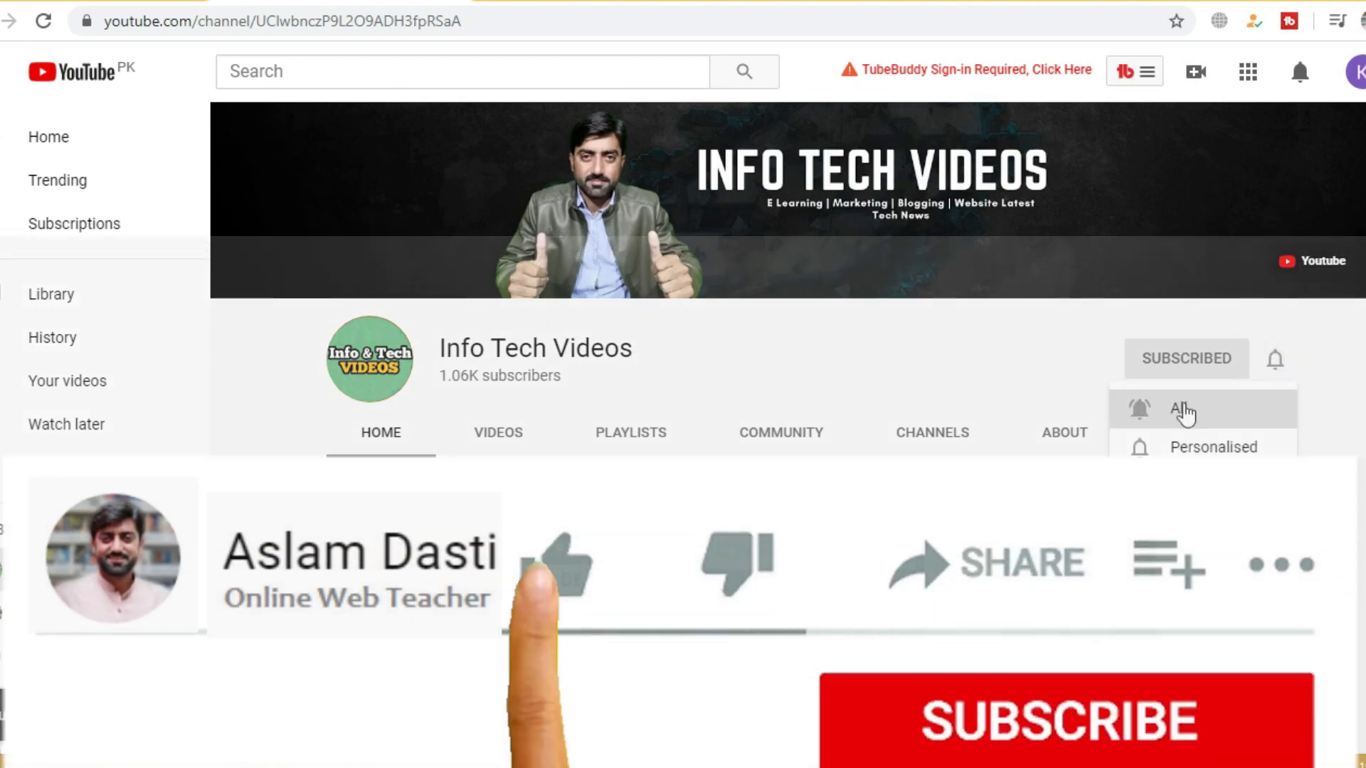
click(1184, 410)
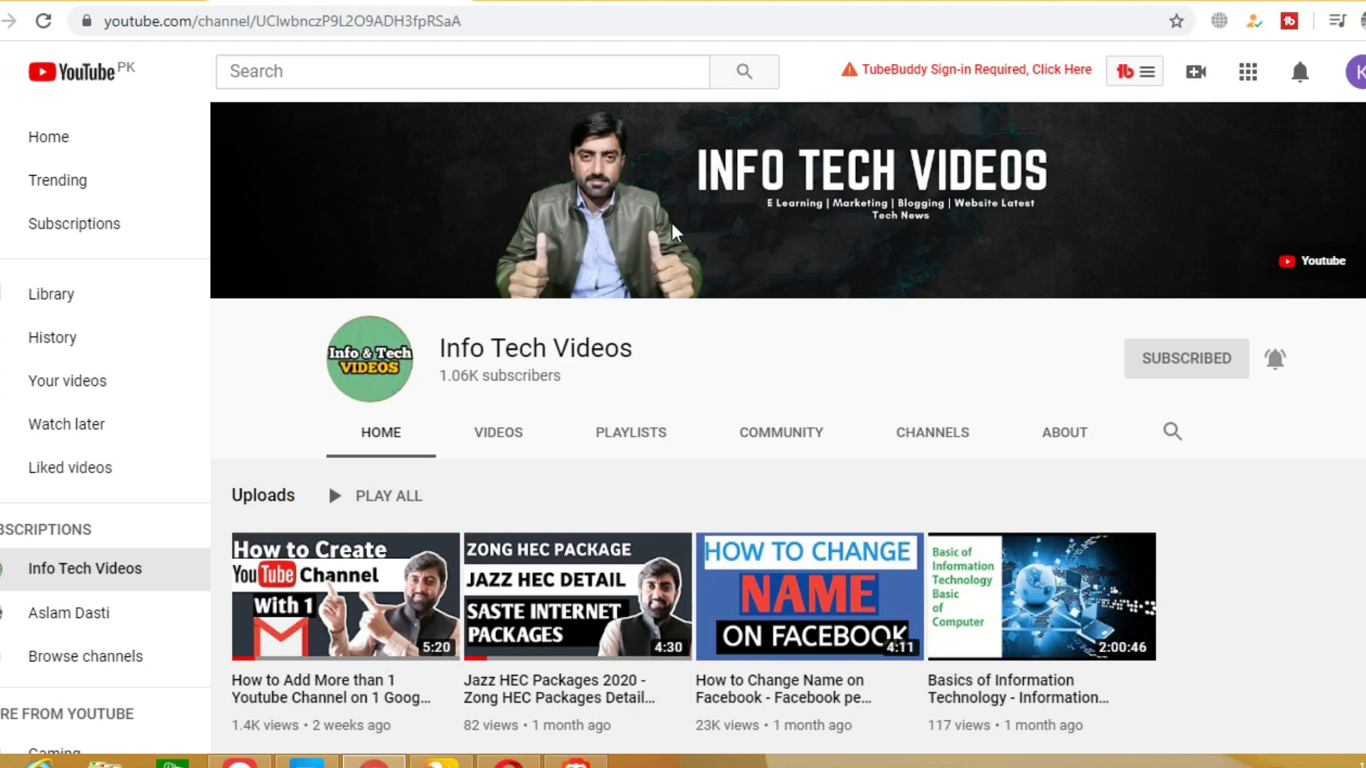
click(634, 7)
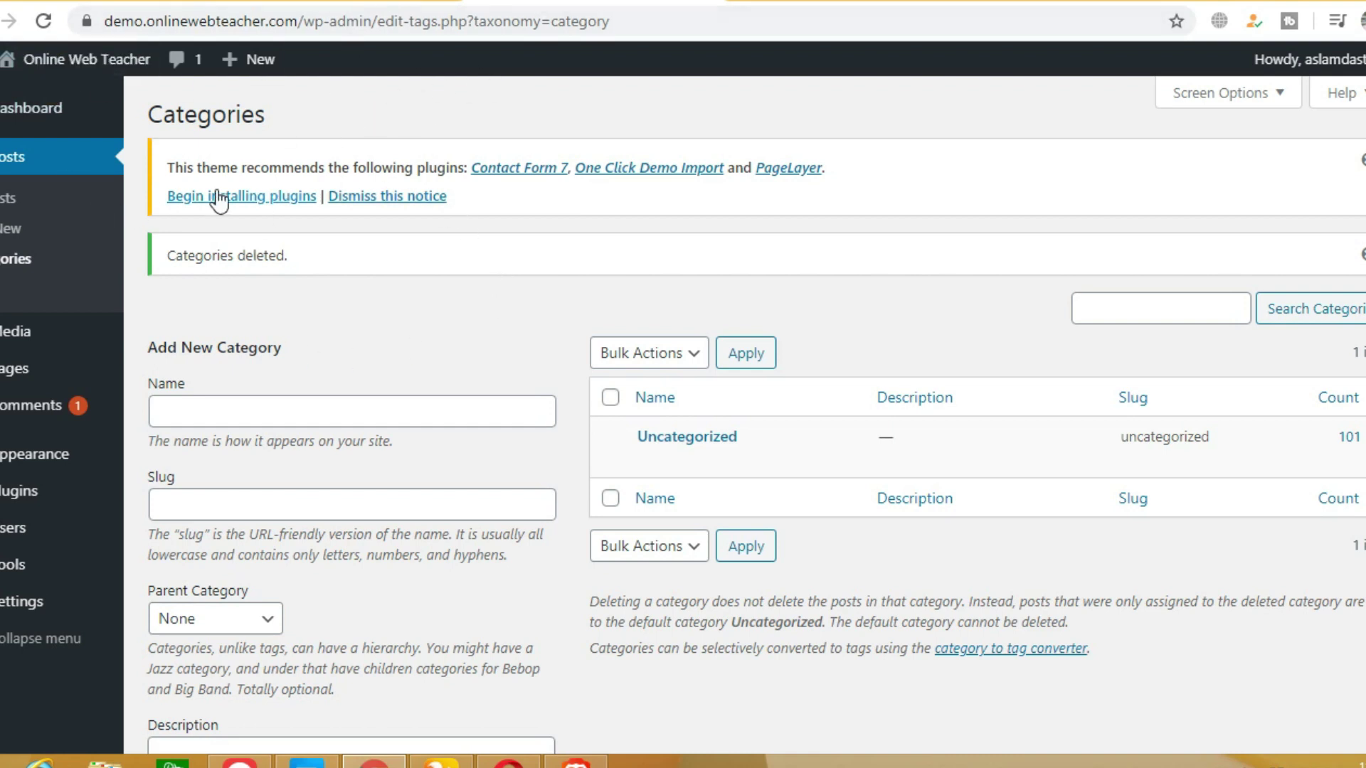
From the admin Dashboard, go to Plugins > Add New.
click(32, 114)
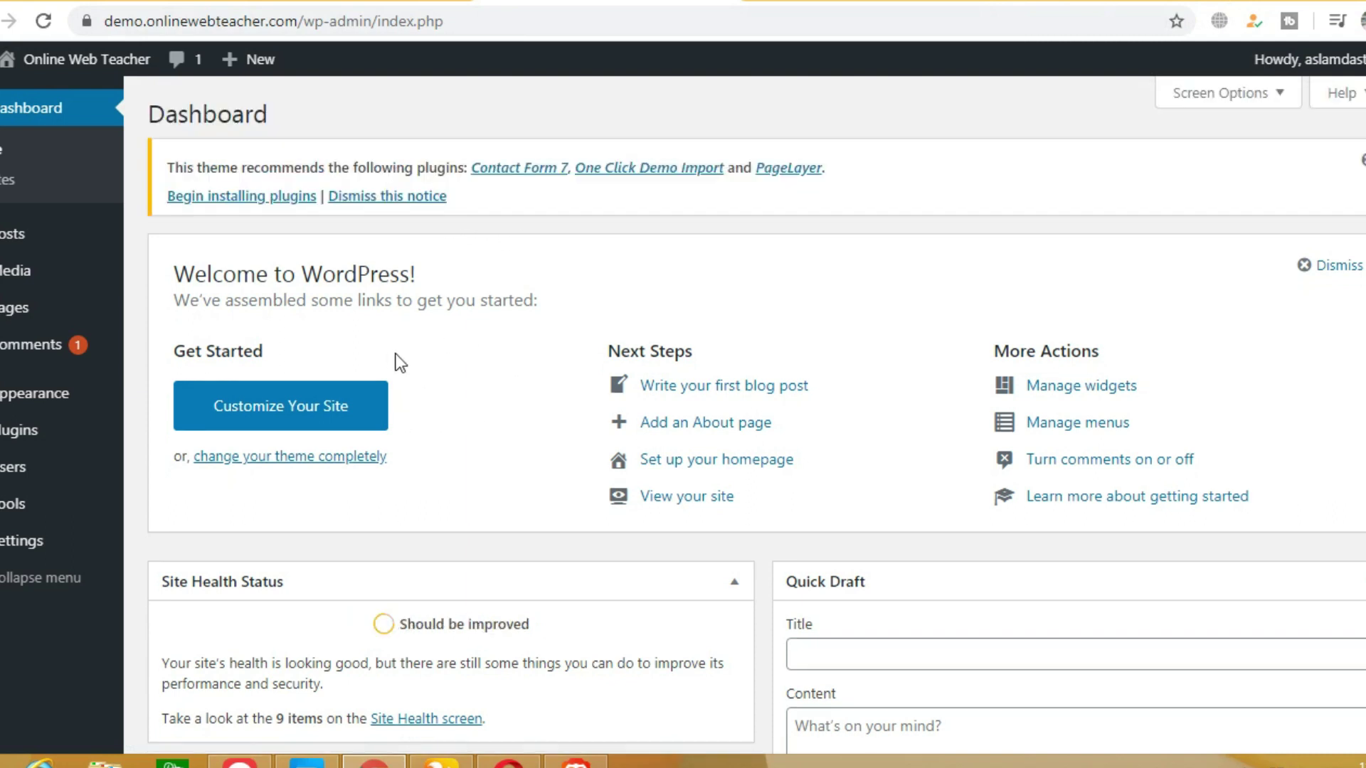
mouse_move(34, 446)
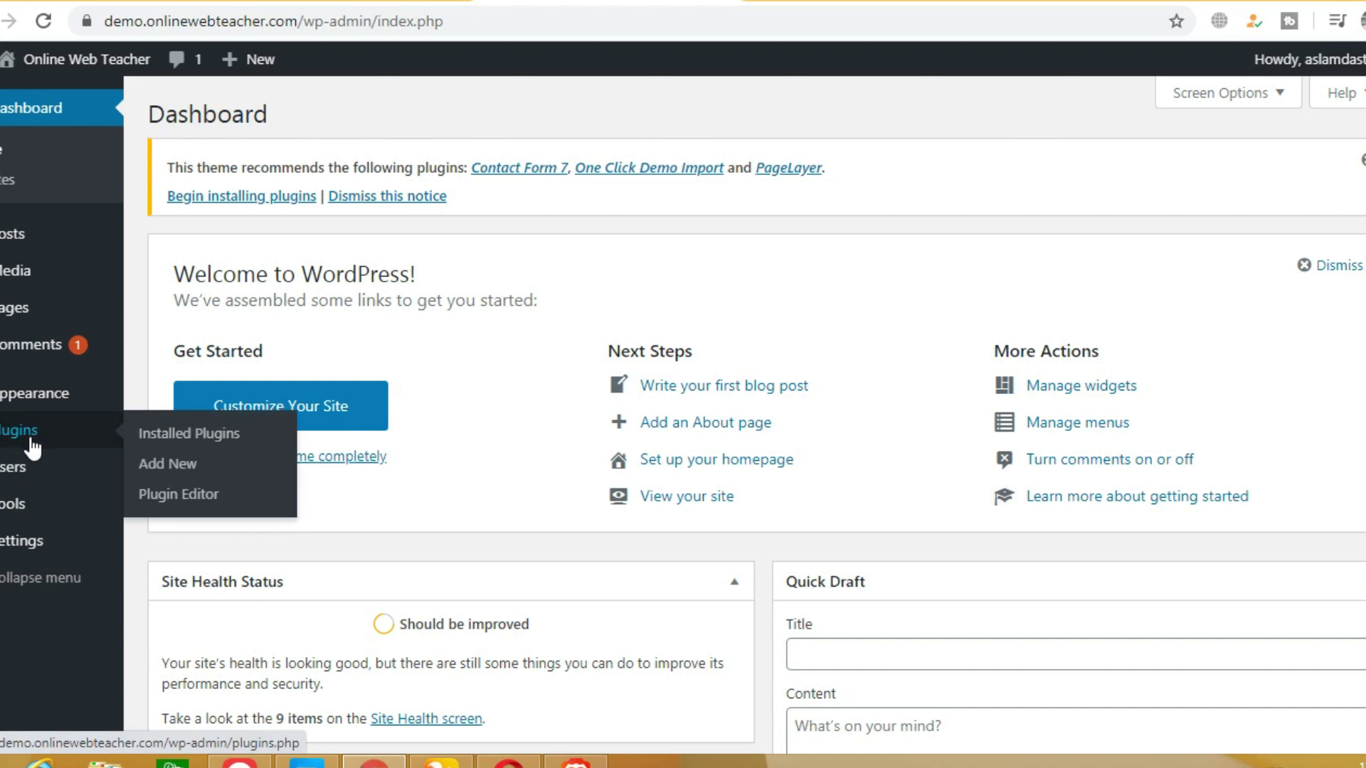
click(180, 467)
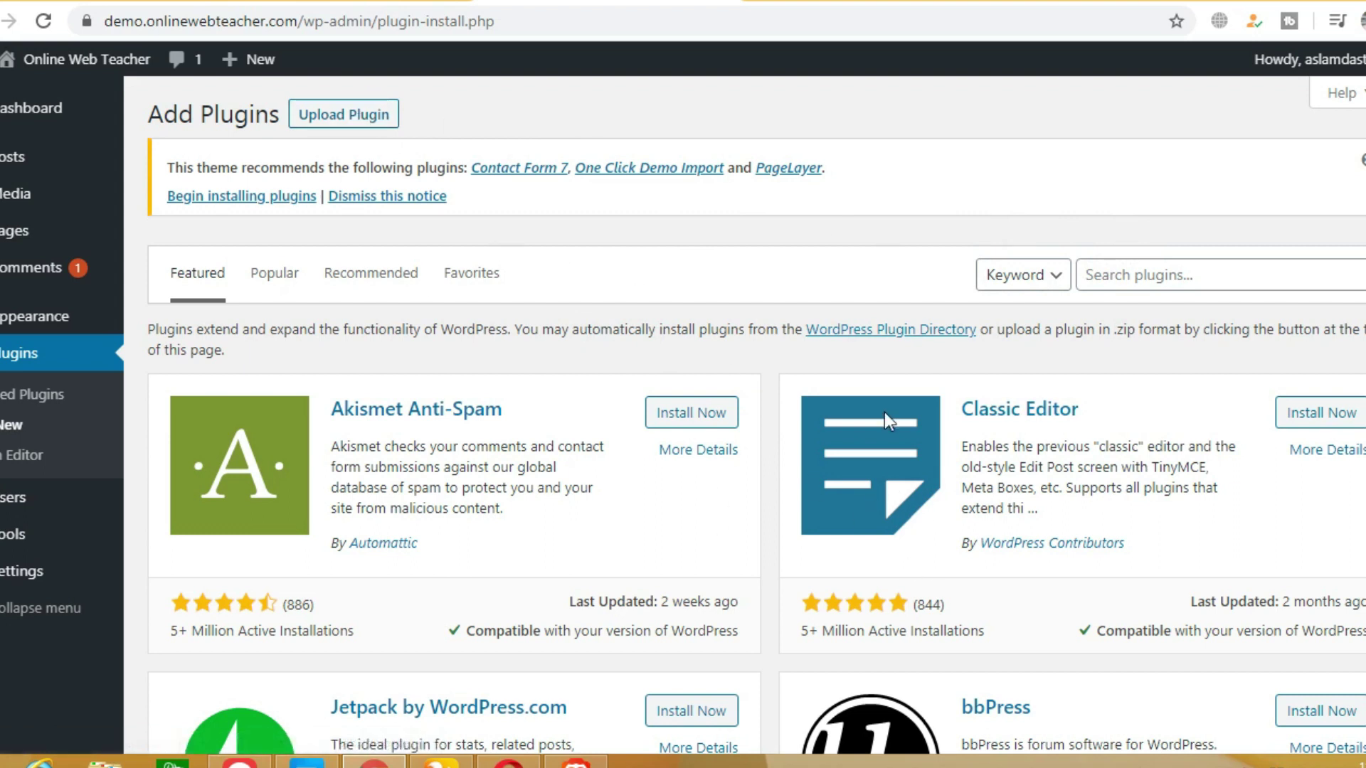
Switch to Upload Plugin and bring up the file picker for a .zip plugin.
click(362, 129)
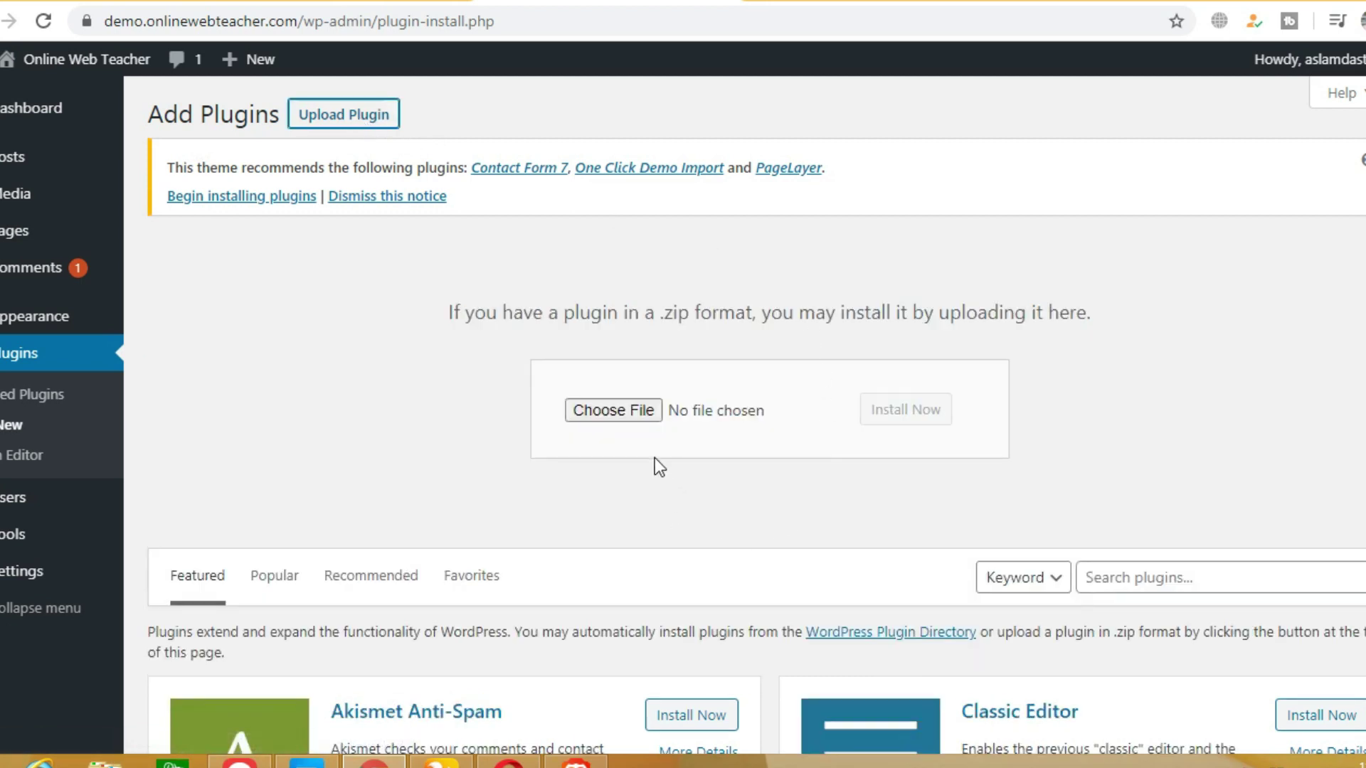
click(612, 416)
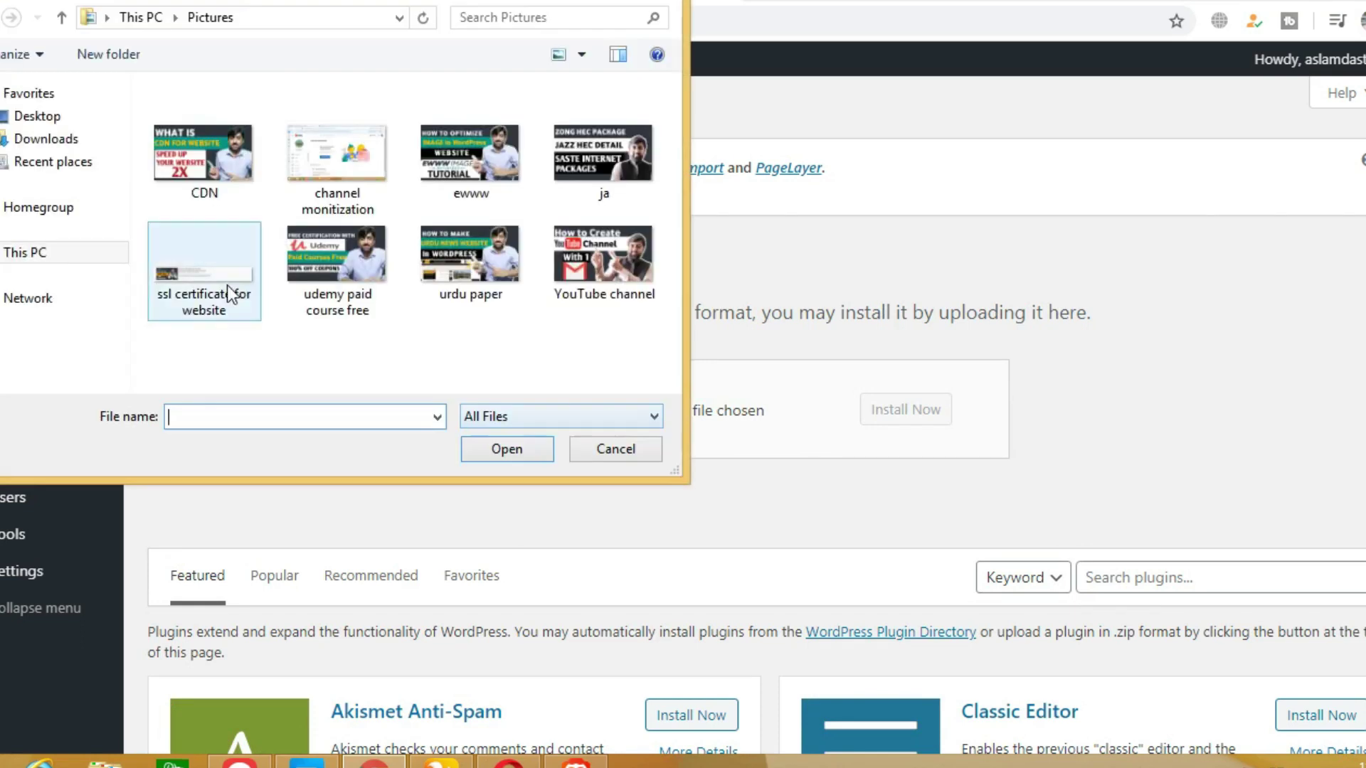
Upload wp-rocket.zip from the Desktop and install it.
click(93, 152)
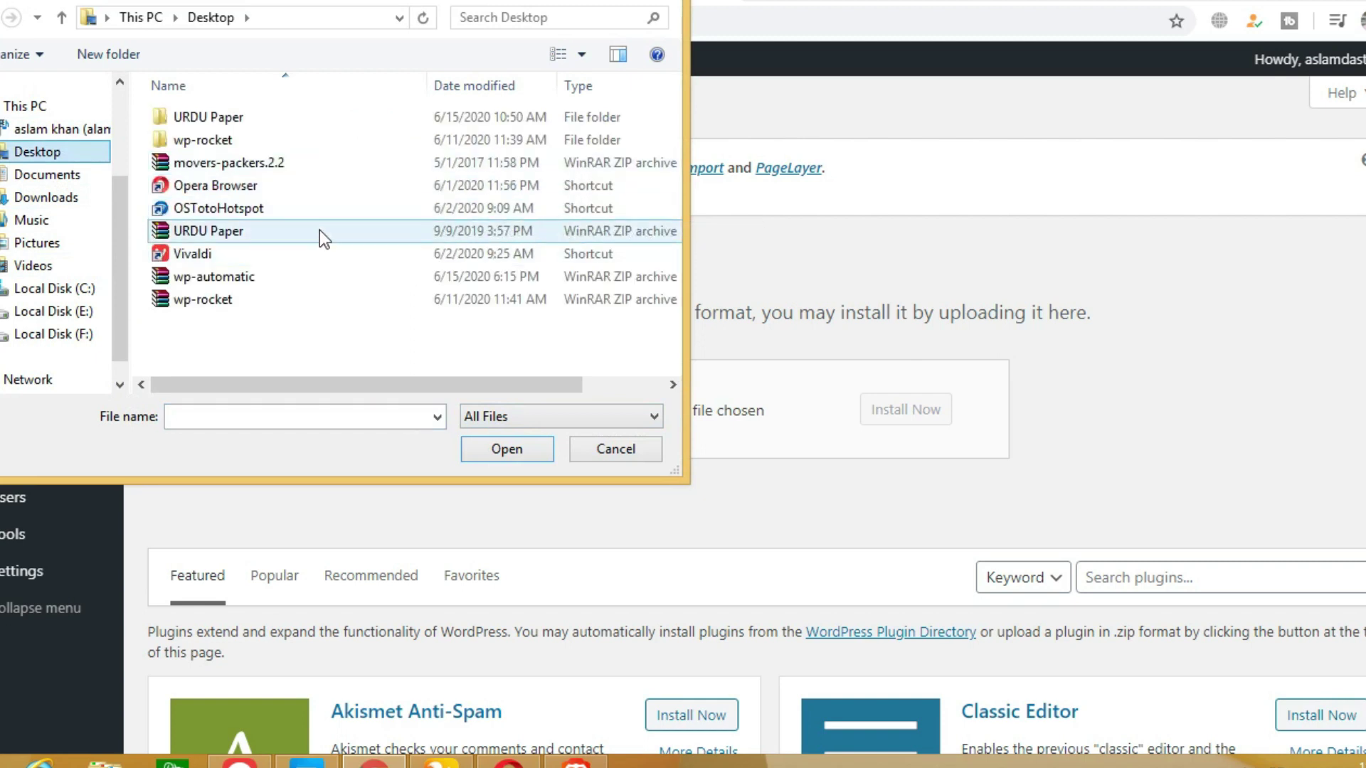
click(219, 303)
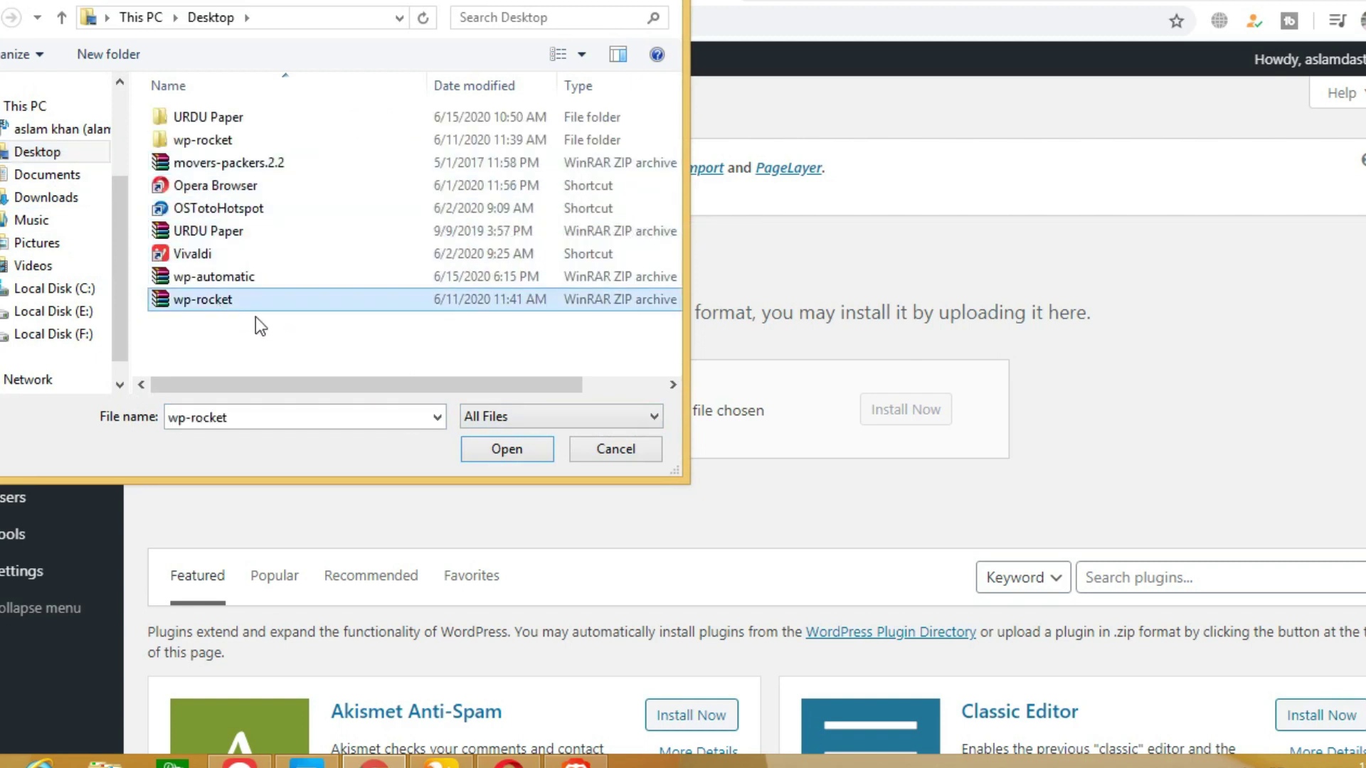
click(499, 453)
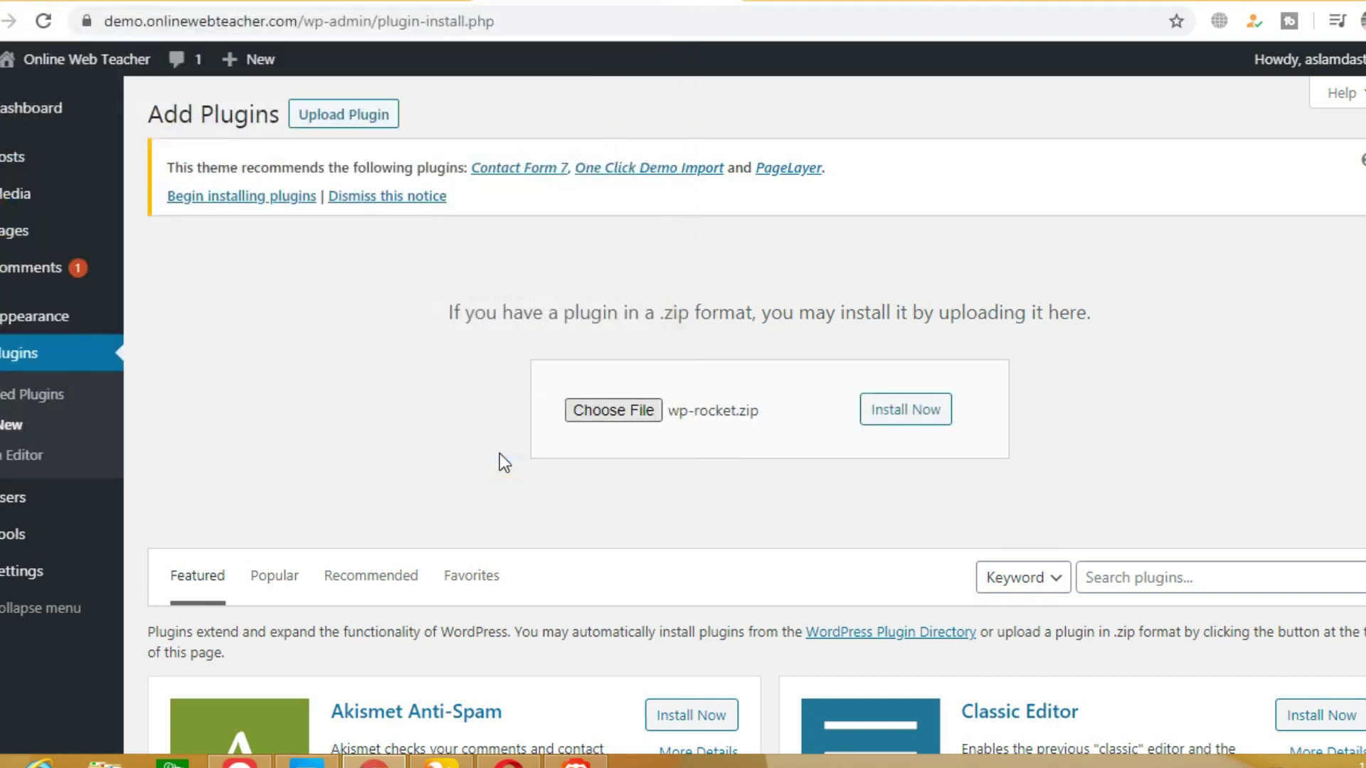
click(899, 413)
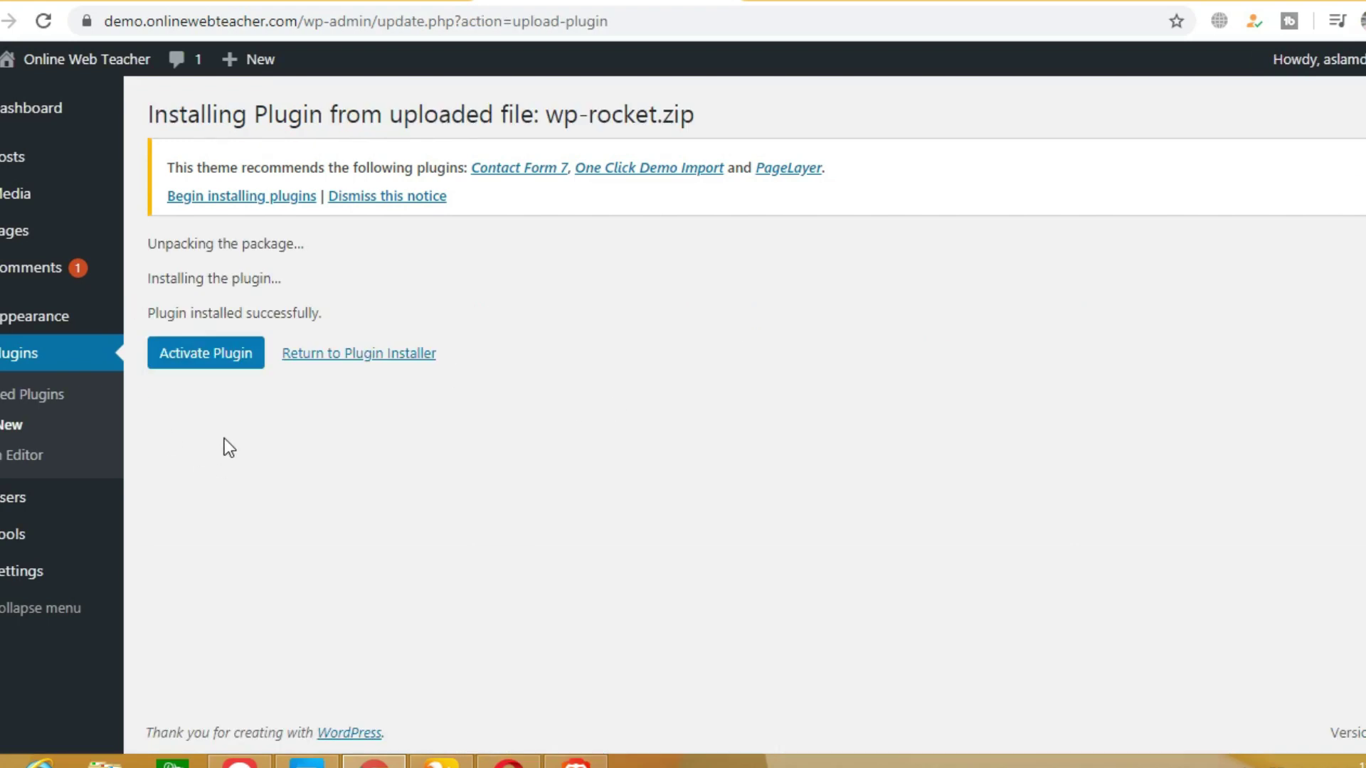
Activate WP Rocket 3.3 and go to its Settings dashboard.
click(222, 364)
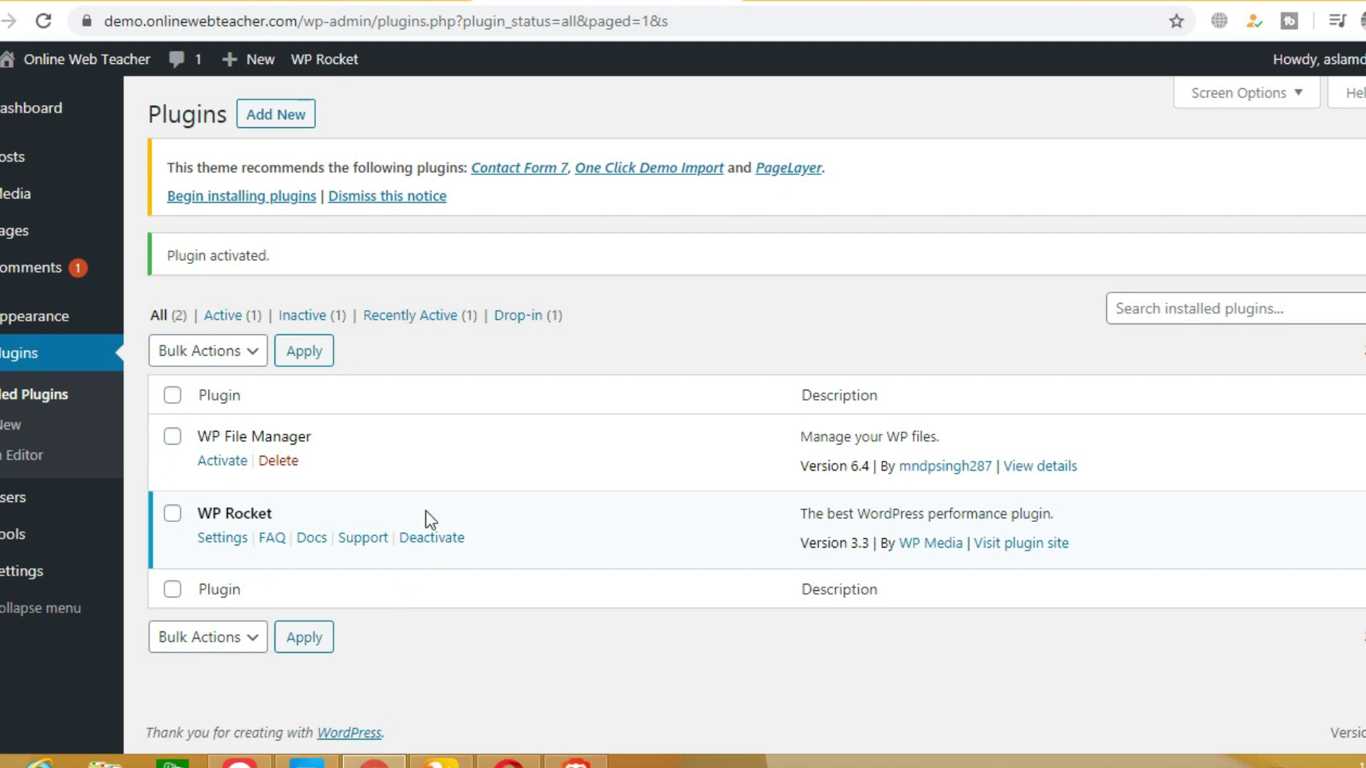
click(223, 539)
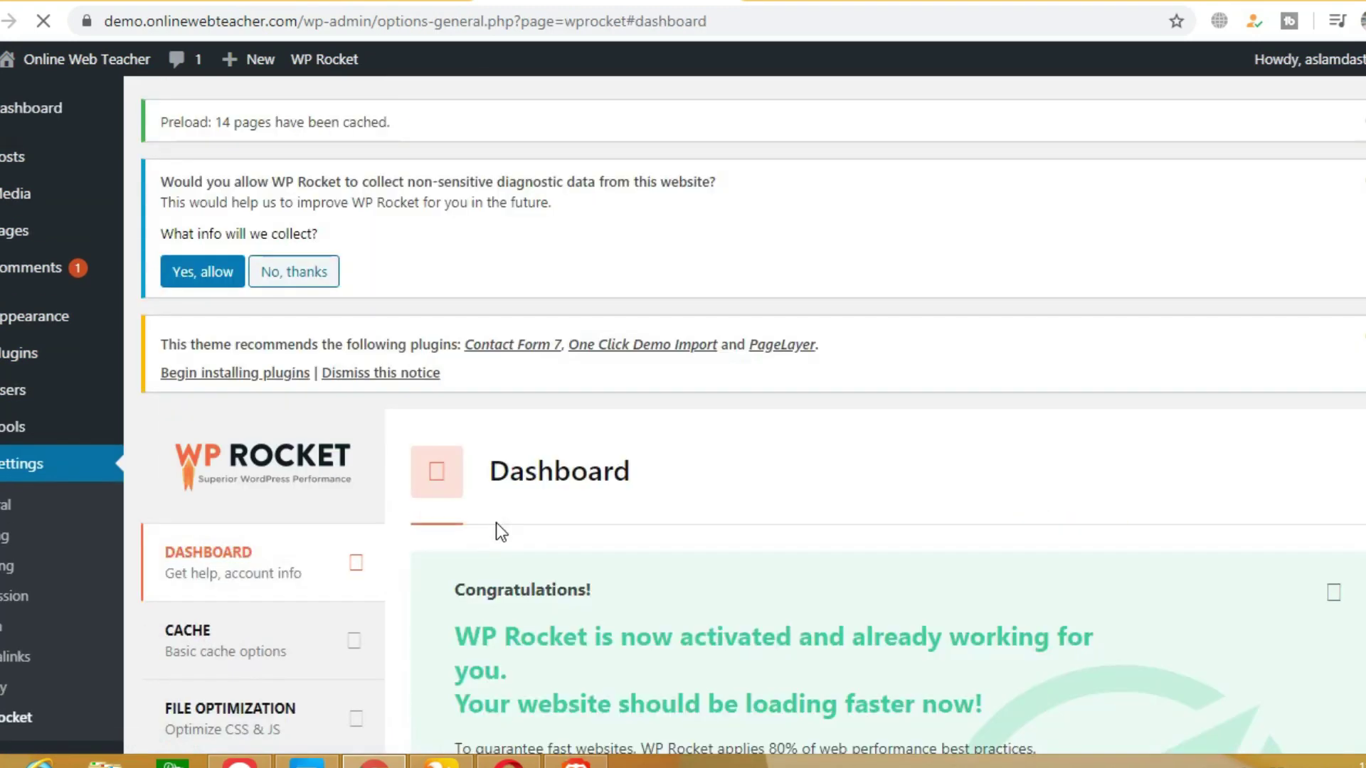
Review the WP Rocket dashboard, then view Cache settings: mobile caching on, logged-in caching off.
scroll(625, 510, down, 3)
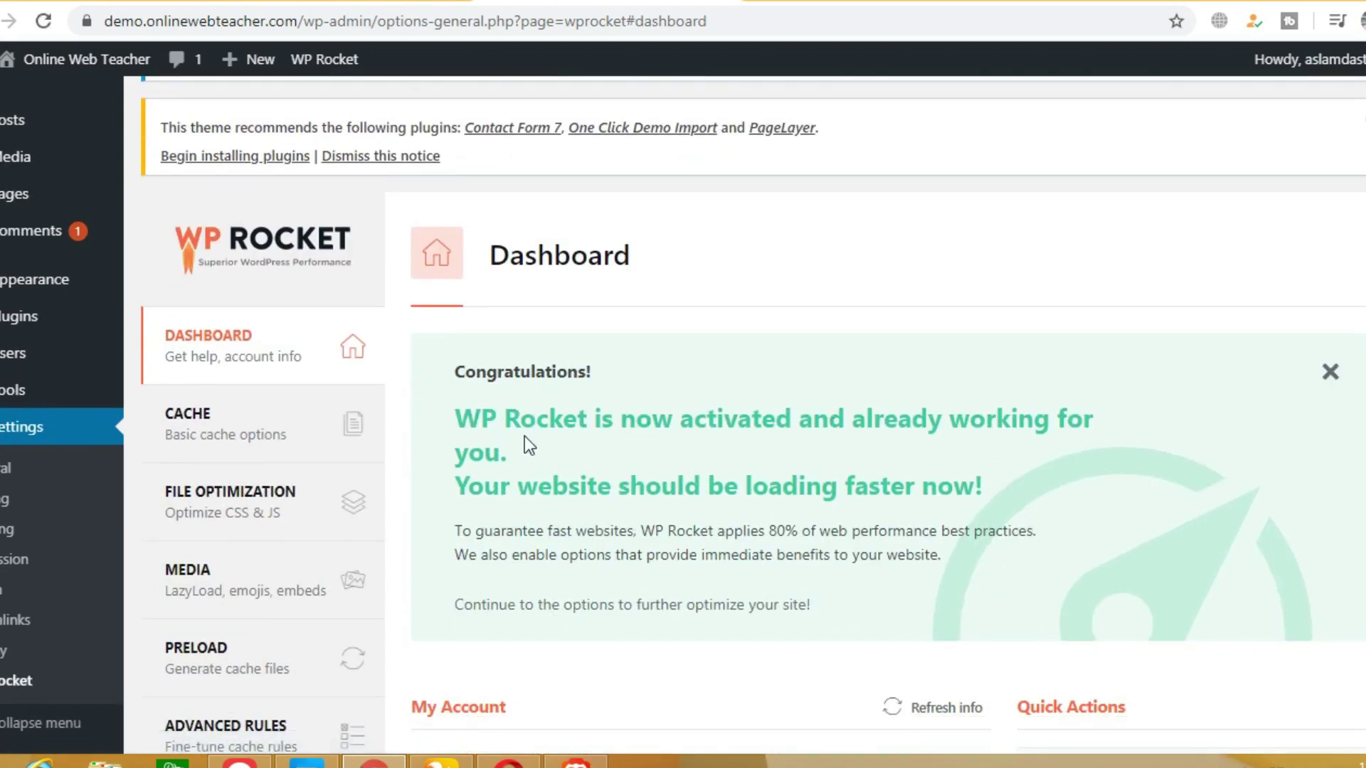
drag(458, 410, 707, 412)
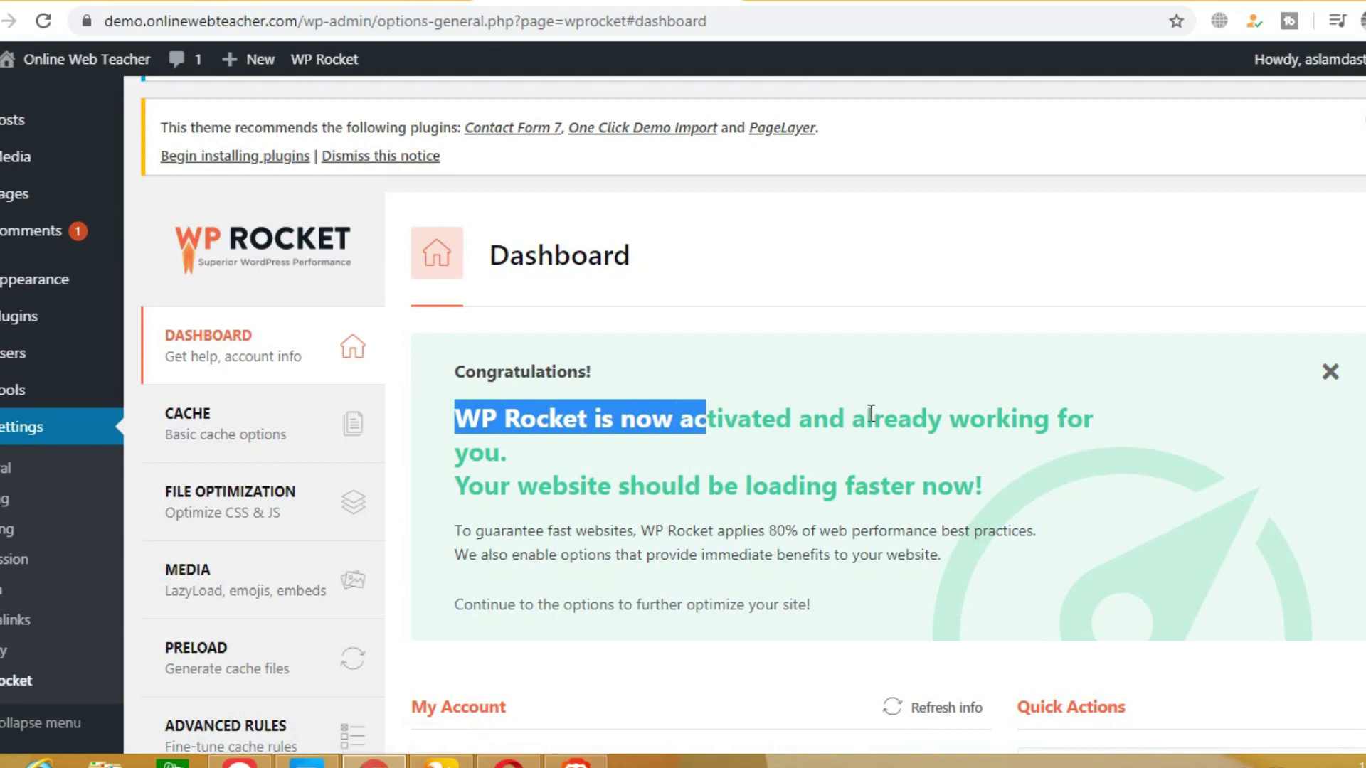
scroll(860, 414, down, 2)
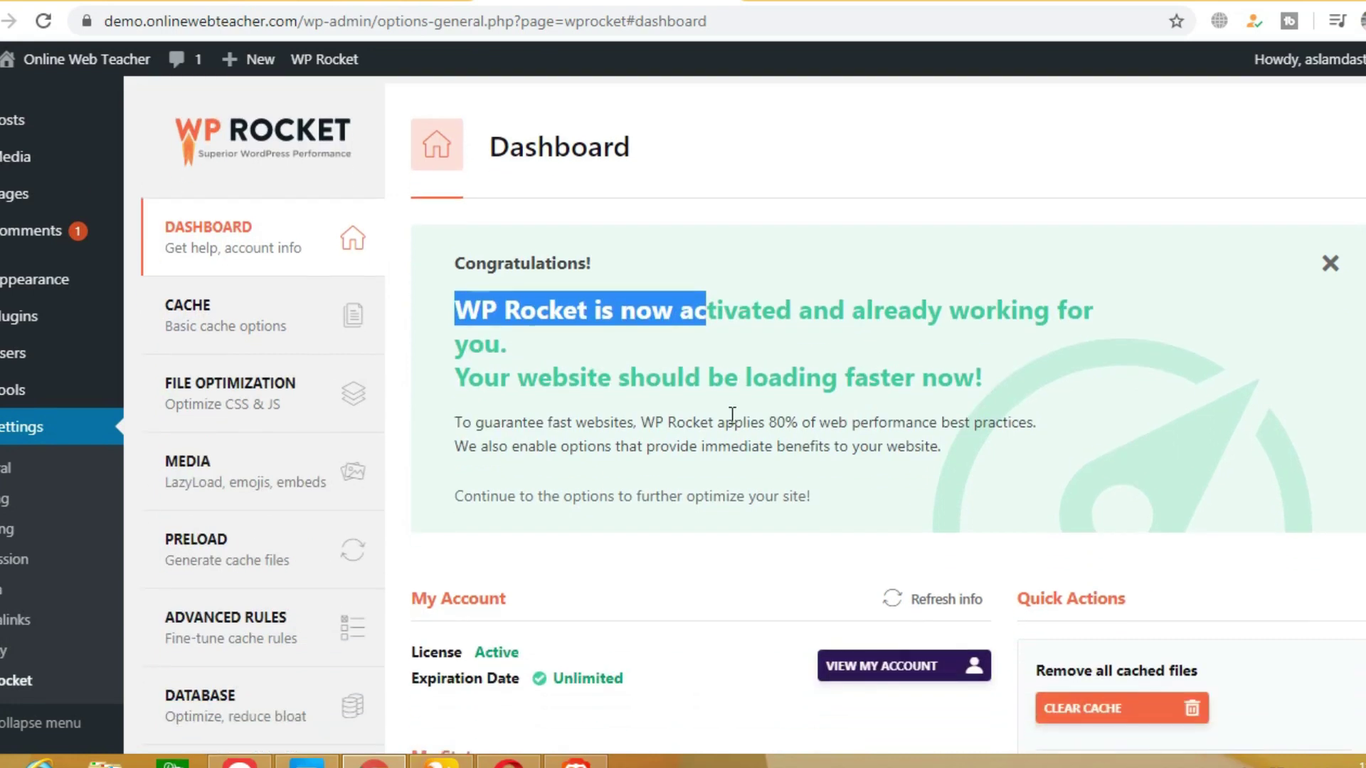
scroll(730, 367, down, 5)
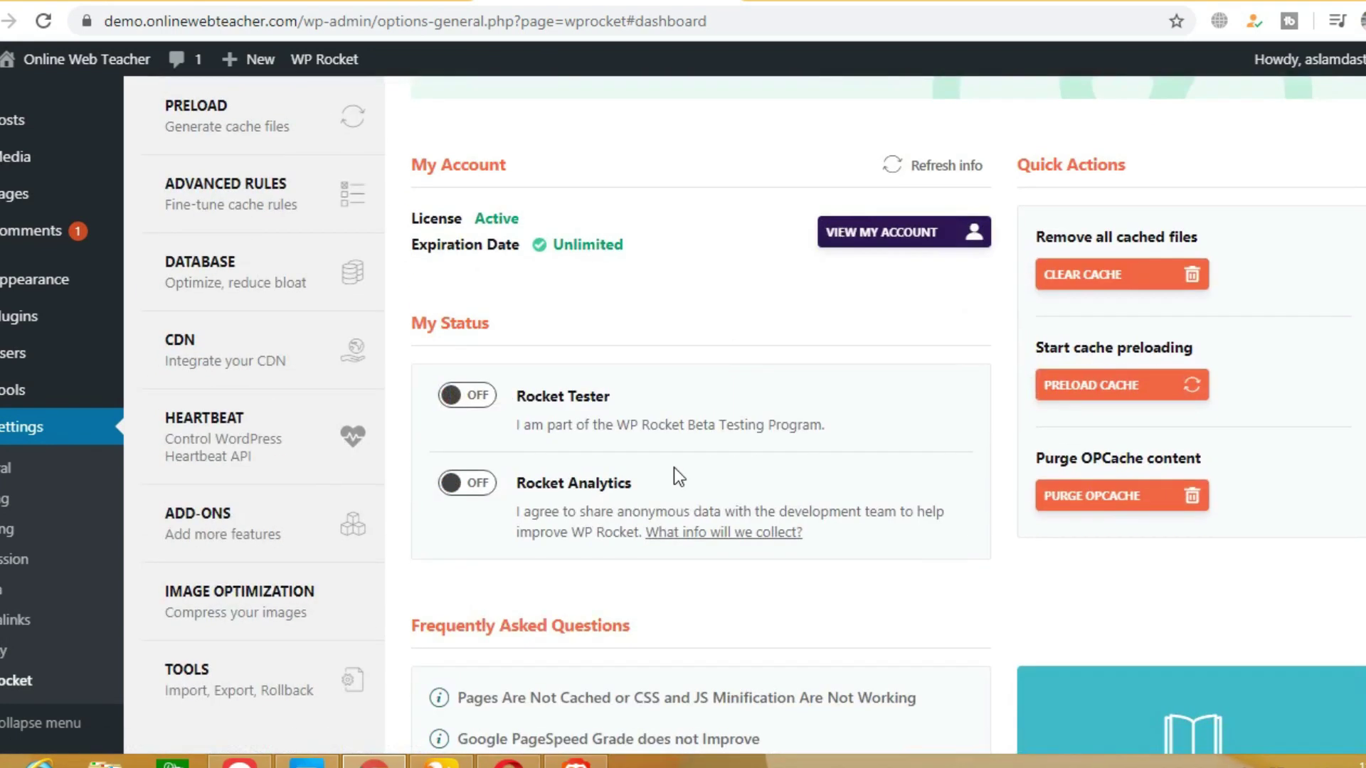
scroll(728, 306, down, 4)
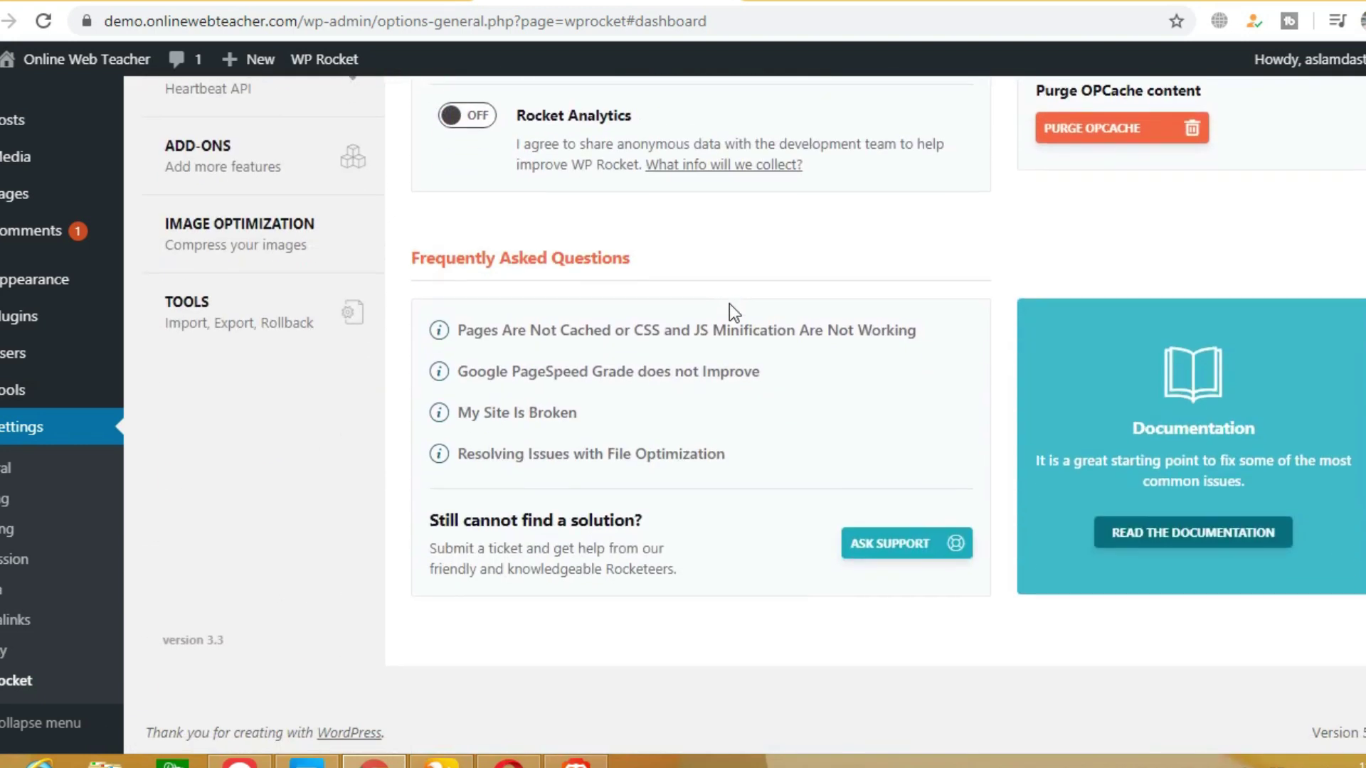
scroll(713, 398, up, 6)
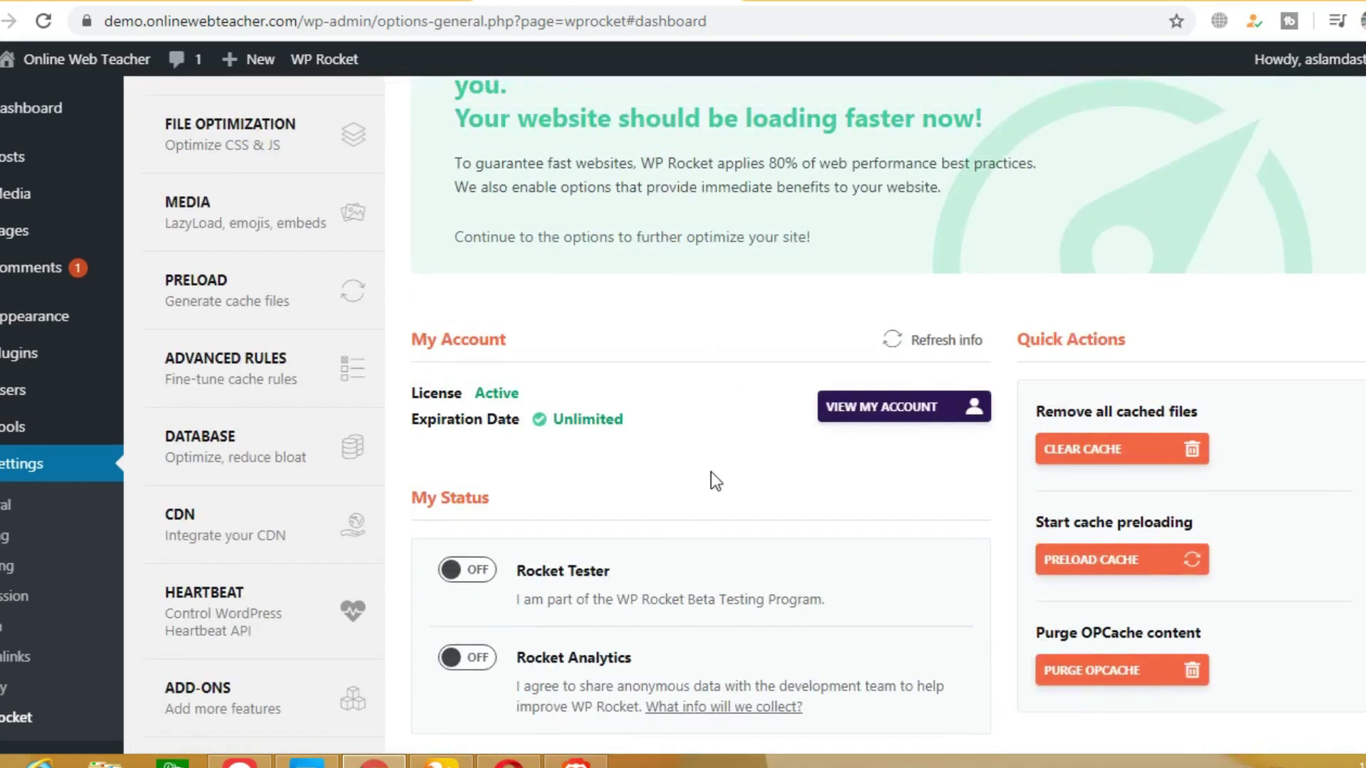
scroll(634, 478, up, 3)
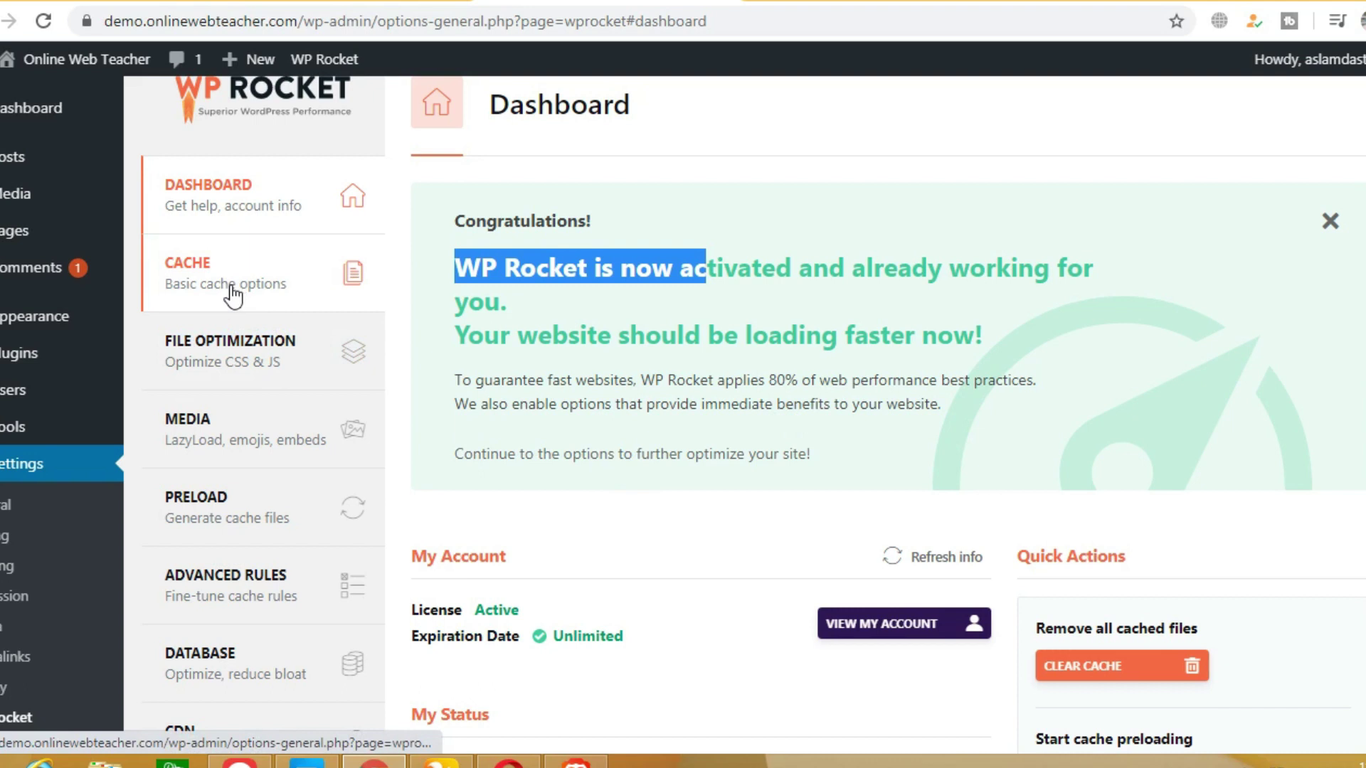
click(233, 291)
scroll(539, 478, down, 3)
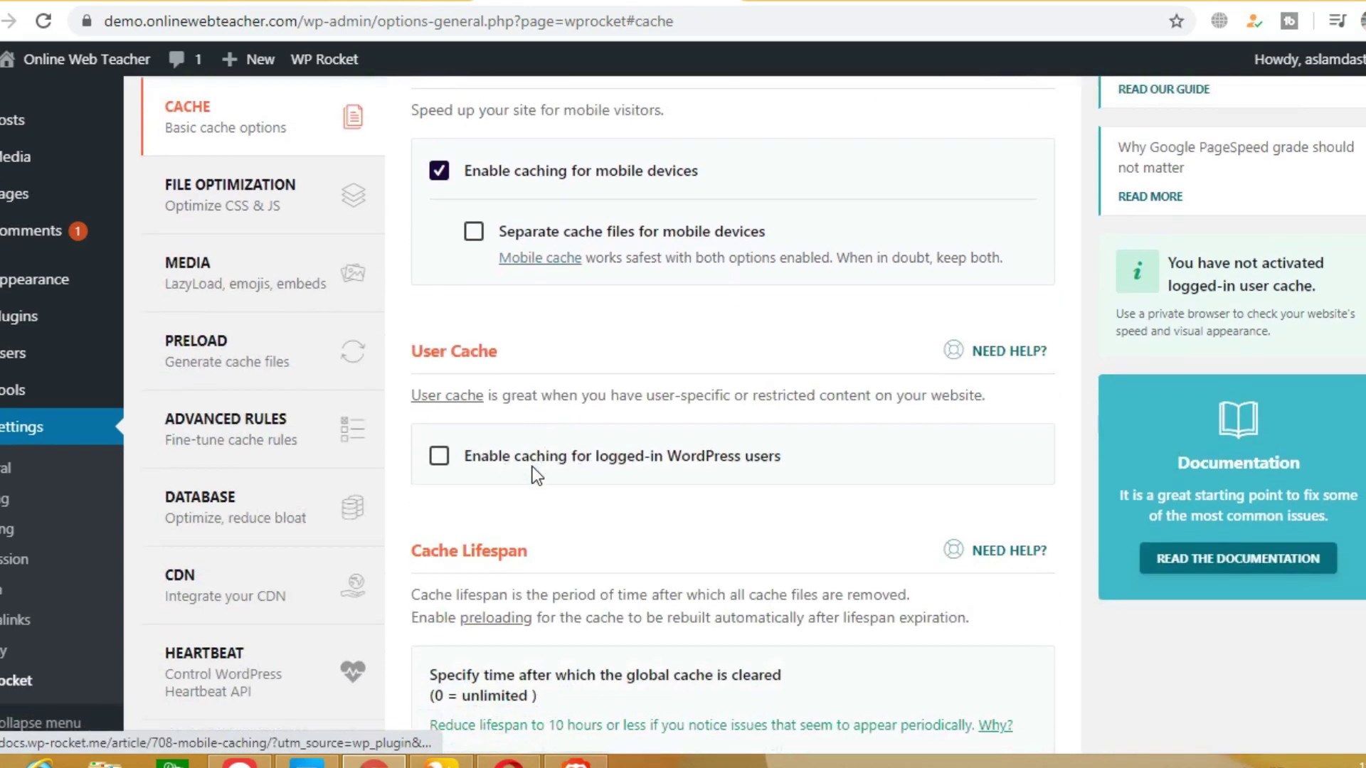
scroll(625, 480, down, 3)
scroll(612, 493, up, 3)
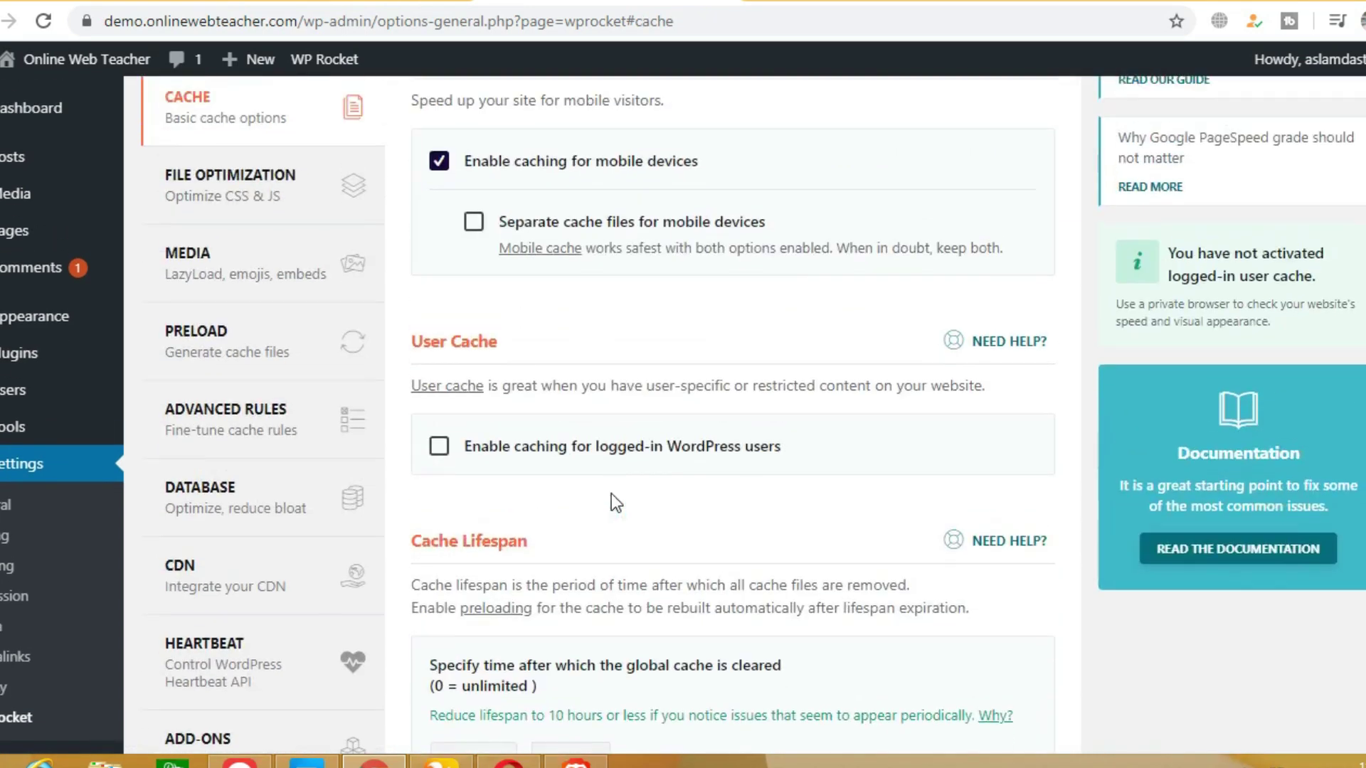
scroll(612, 494, up, 3)
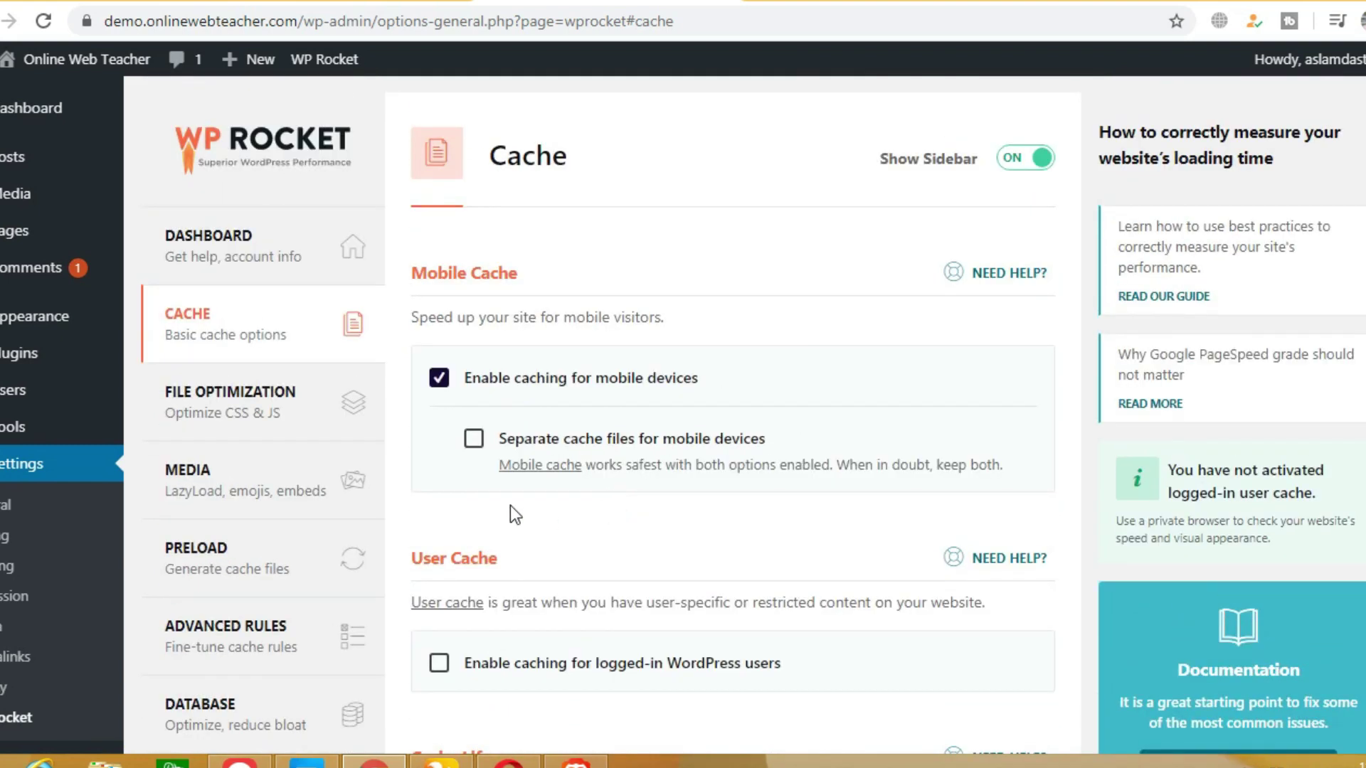
In File Optimization, enable Minify HTML, Remove query strings, Minify/Combine CSS and Optimize CSS delivery.
click(242, 429)
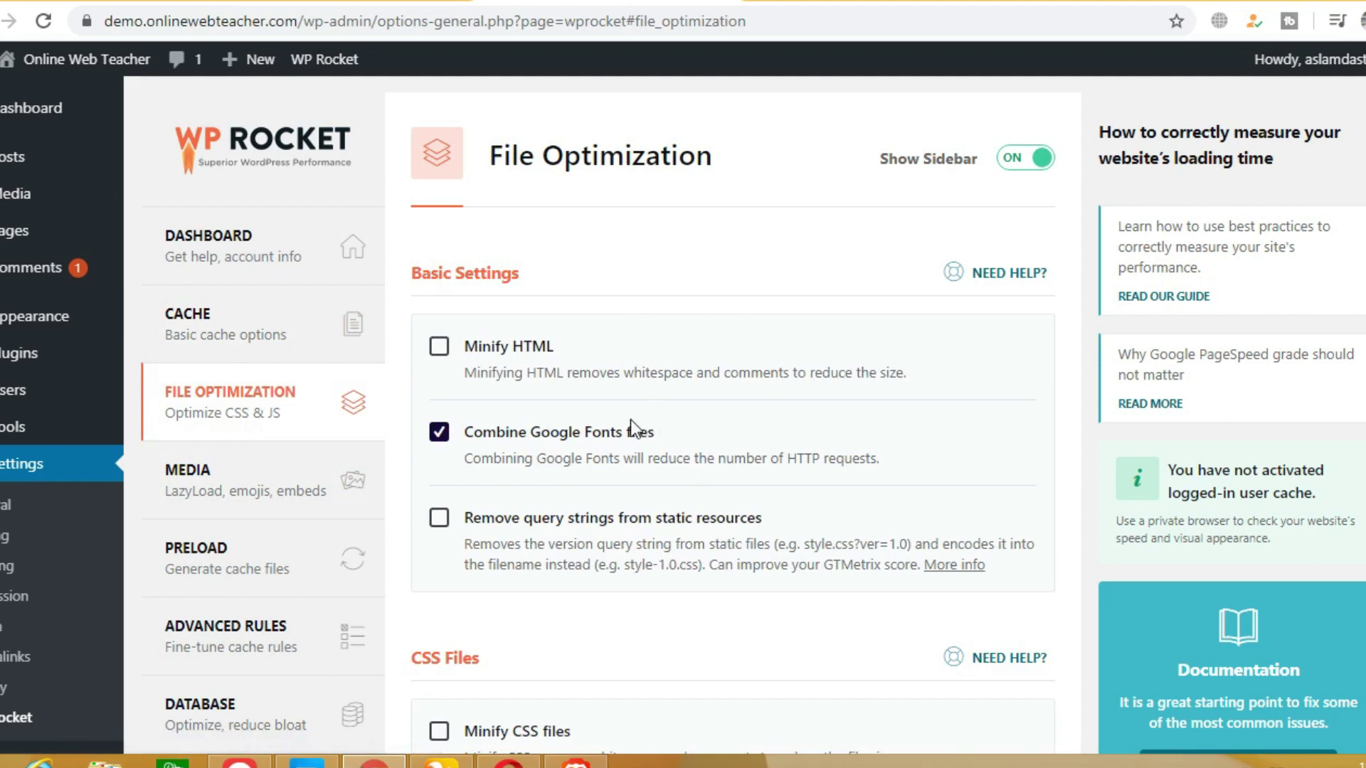
click(439, 347)
click(448, 522)
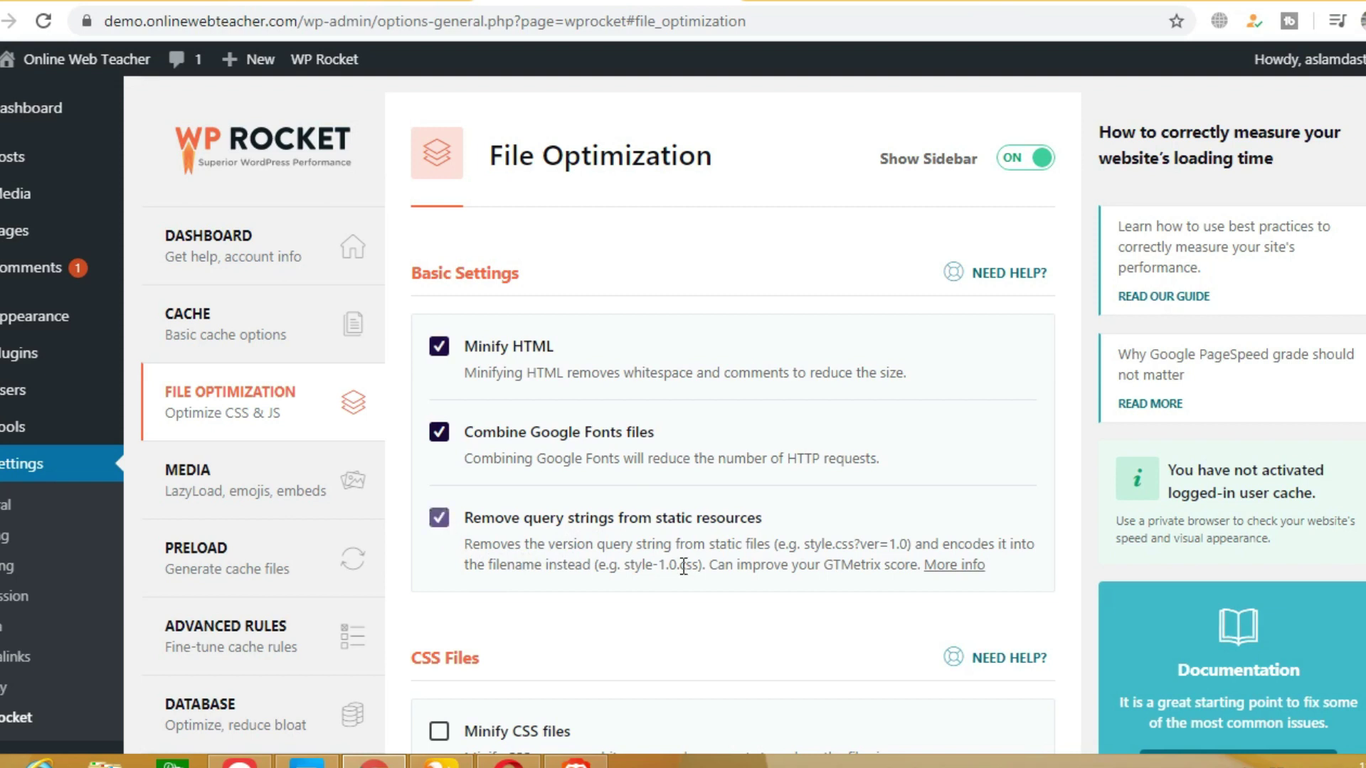
scroll(692, 578, down, 4)
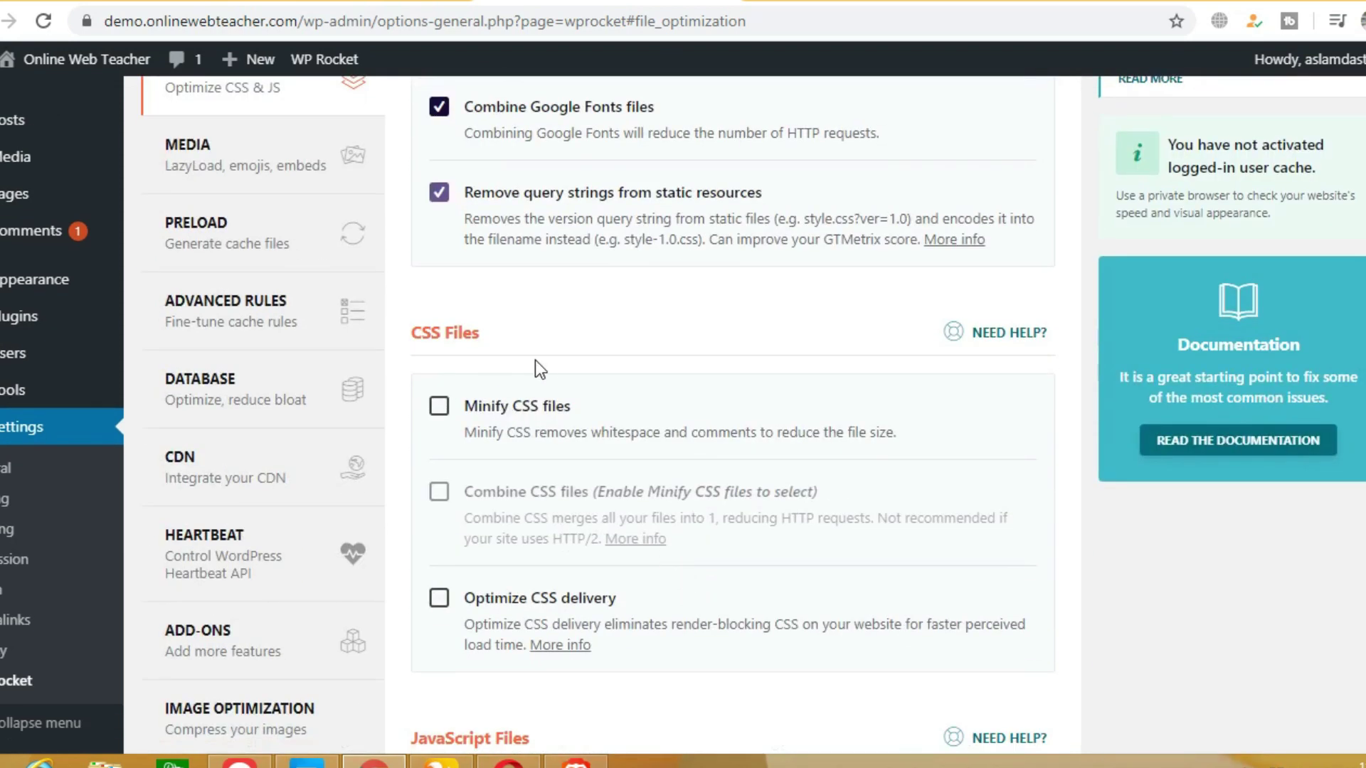
click(439, 408)
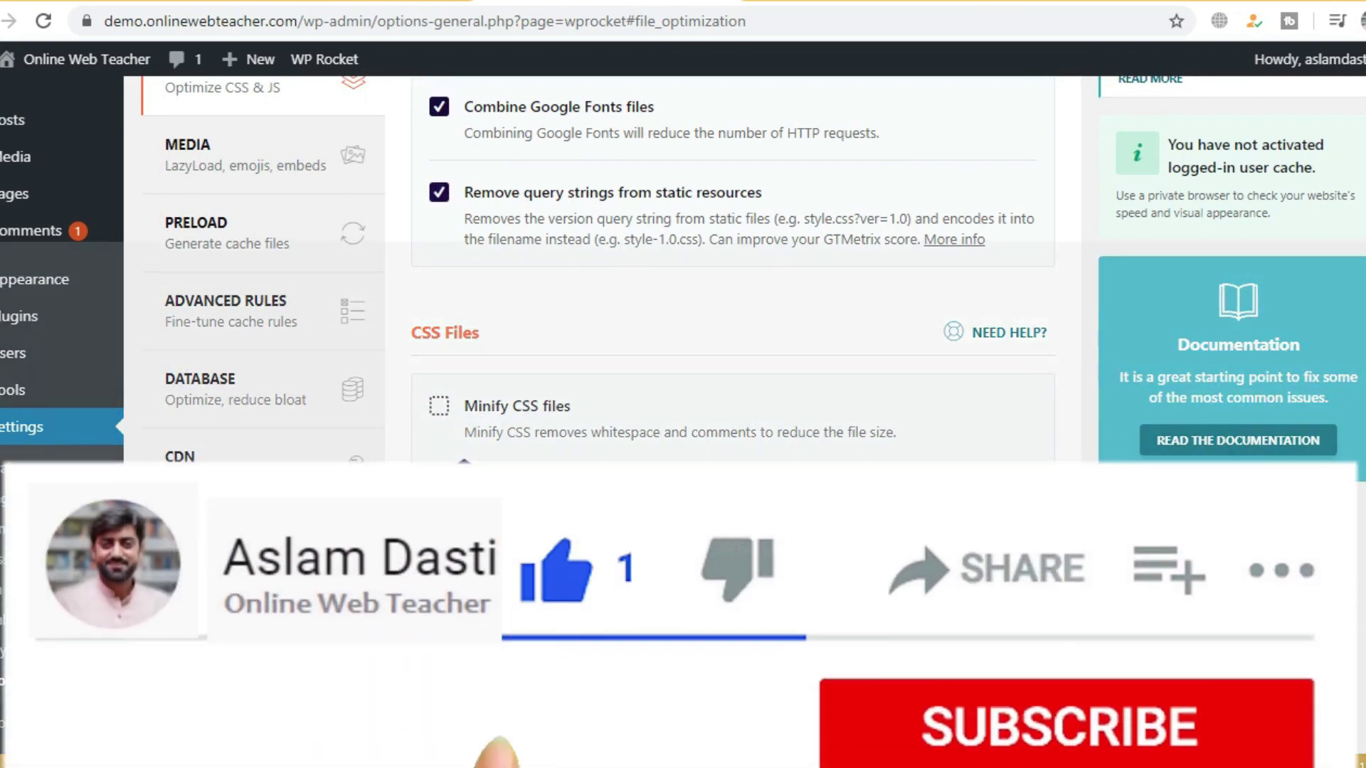
click(439, 406)
scroll(441, 399, down, 2)
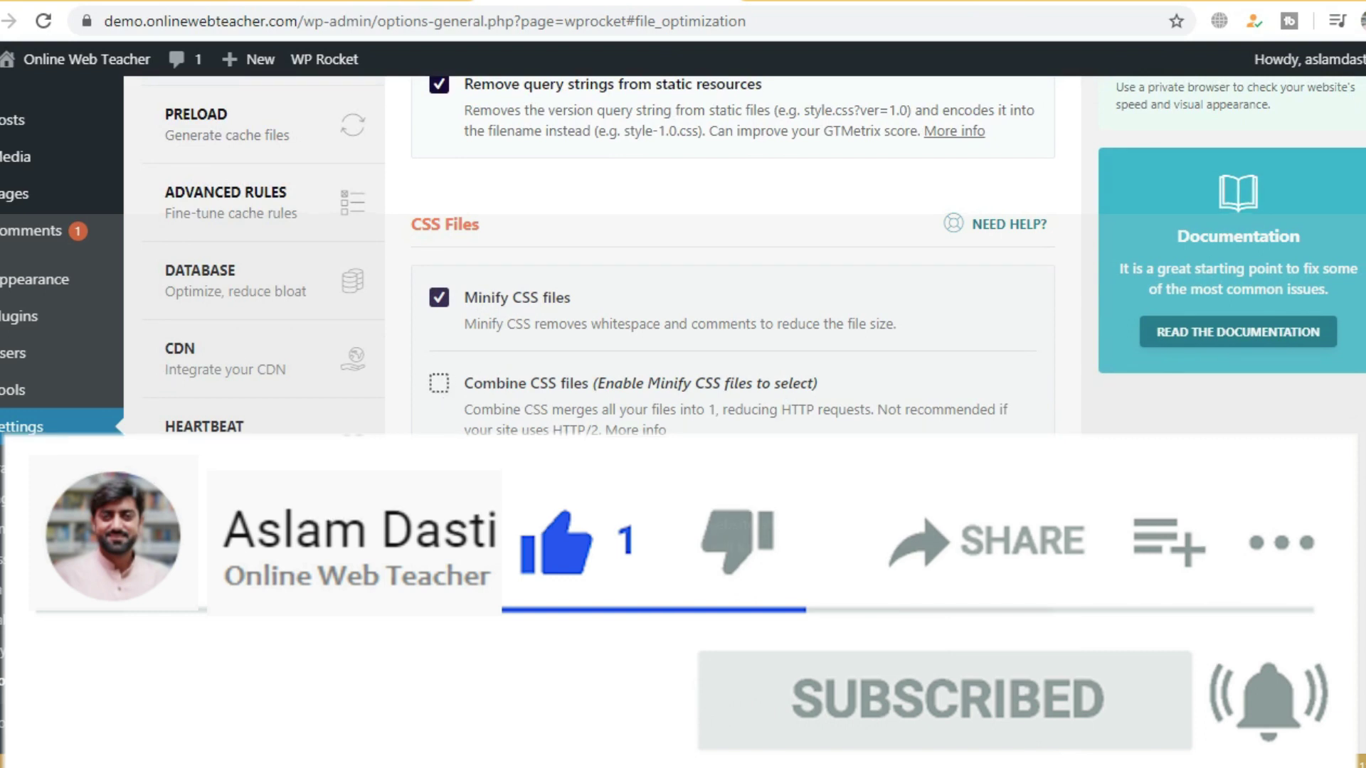
click(439, 383)
scroll(438, 383, down, 4)
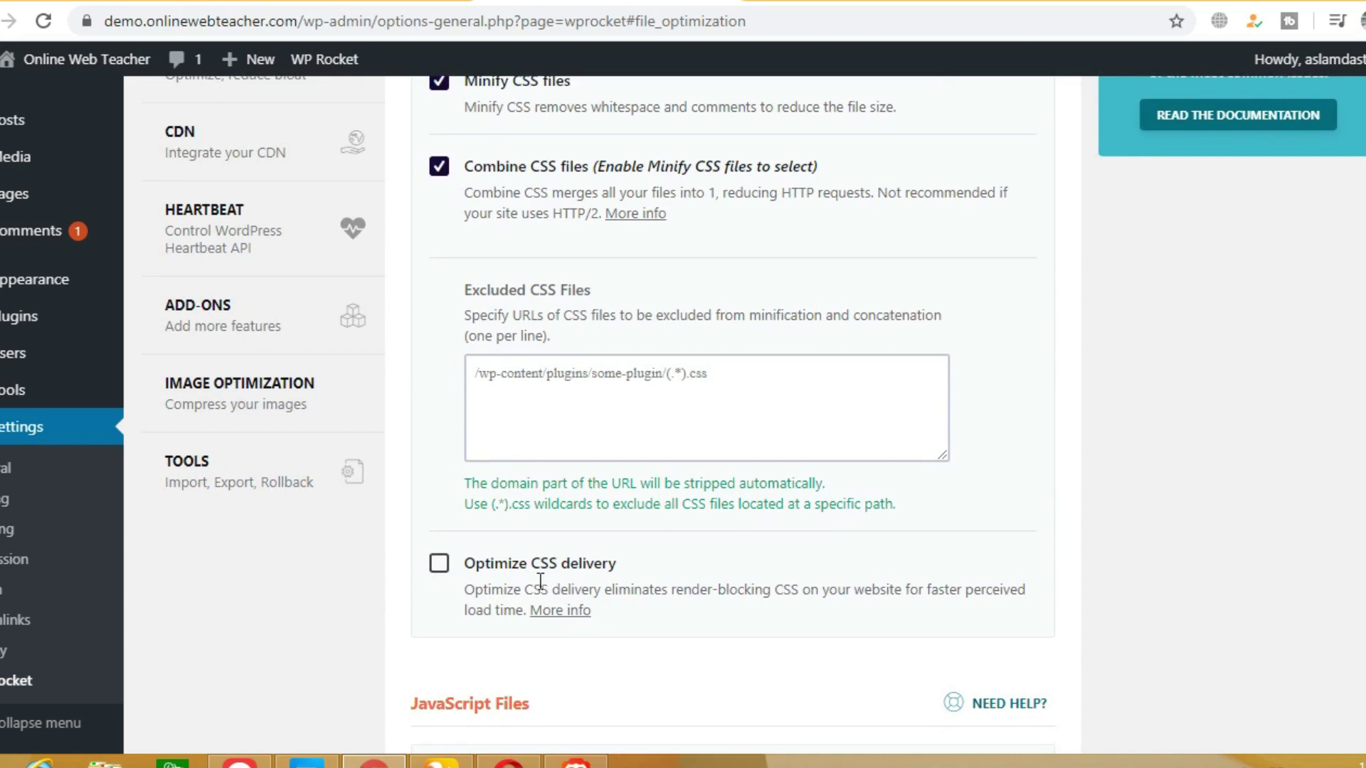
click(460, 565)
Enable JavaScript minify and combine plus deferred loading, then save and refresh the page.
scroll(667, 578, down, 5)
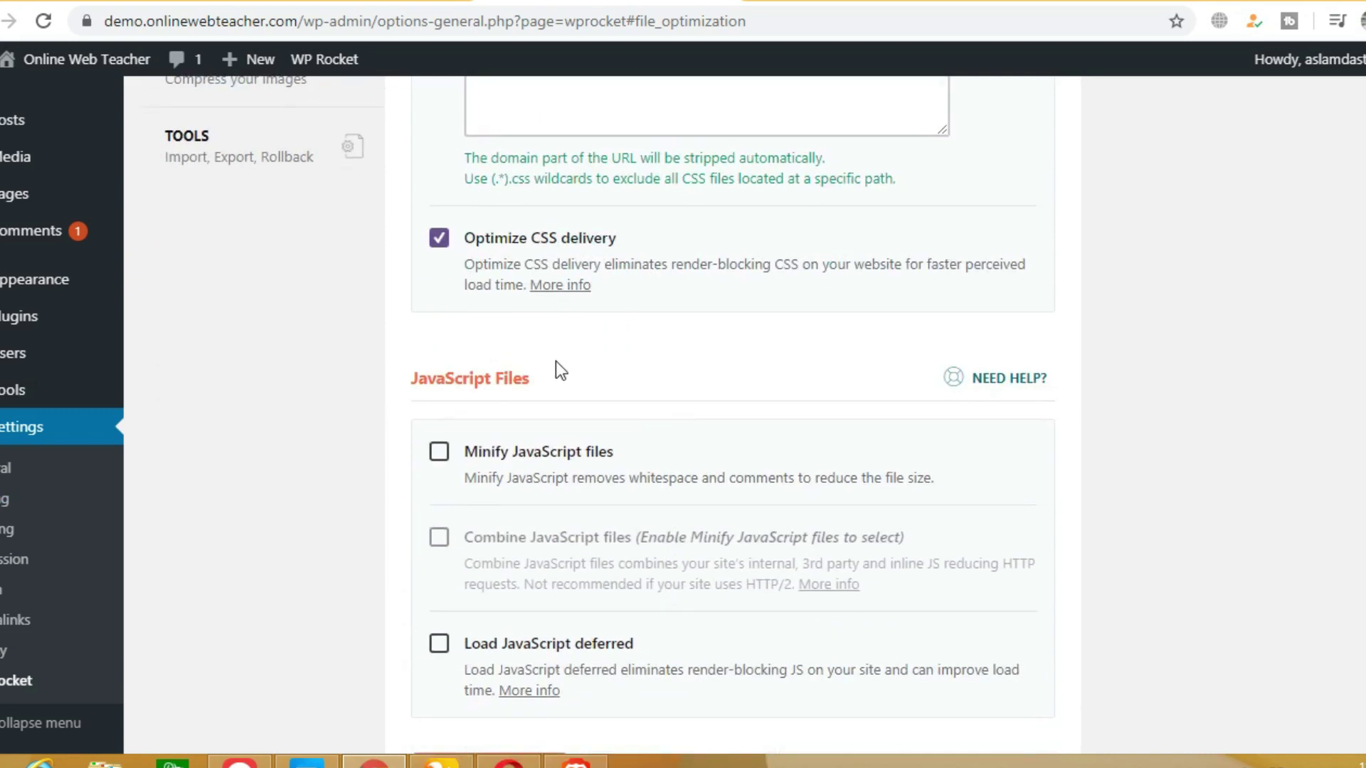
click(440, 453)
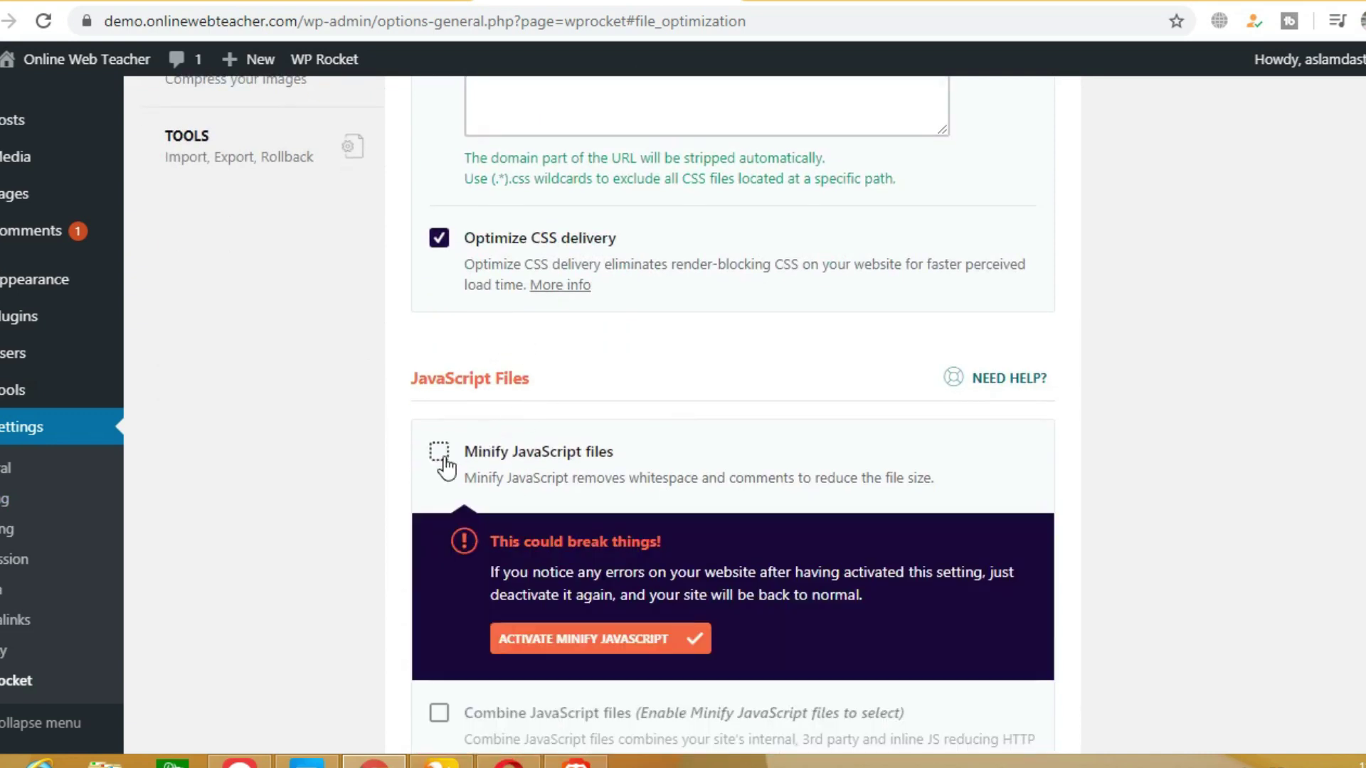
click(616, 646)
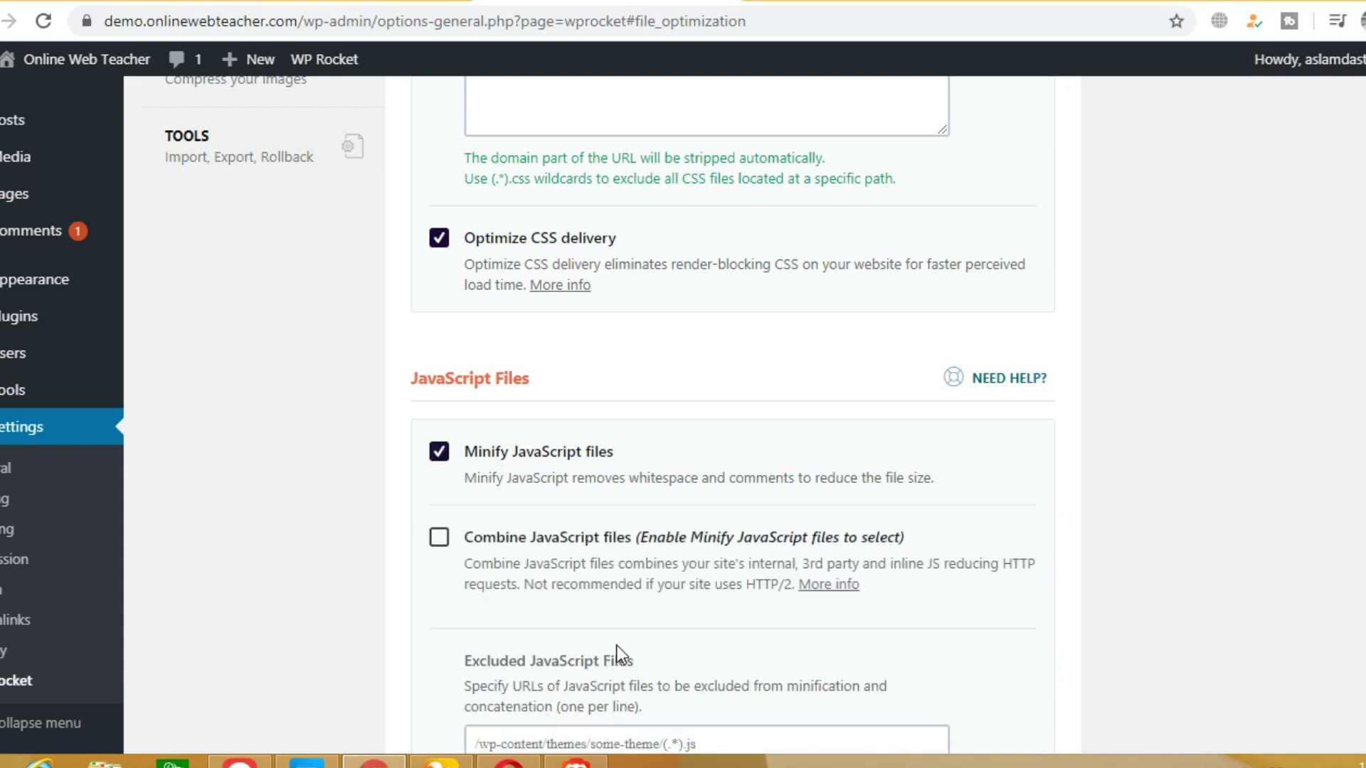
click(439, 539)
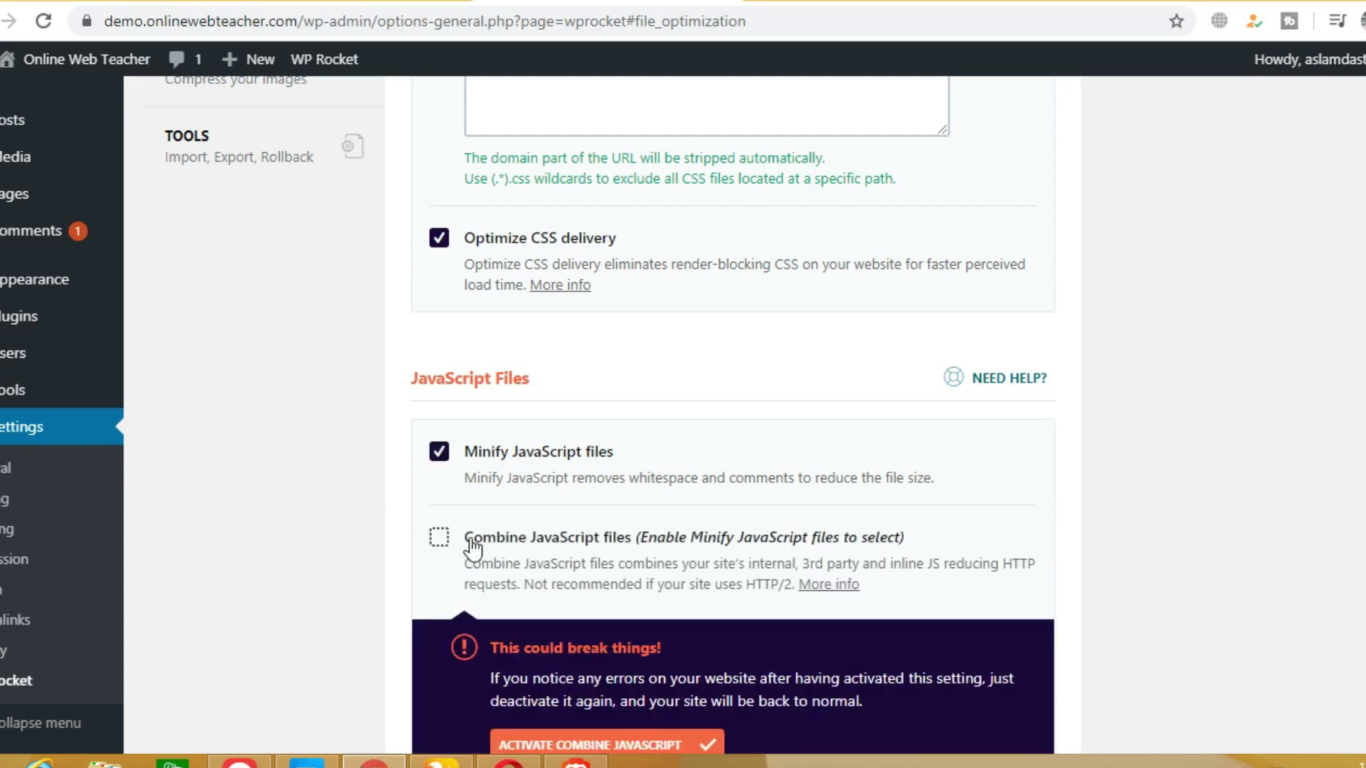
scroll(662, 651, down, 2)
click(655, 649)
scroll(577, 572, down, 1)
scroll(578, 571, down, 8)
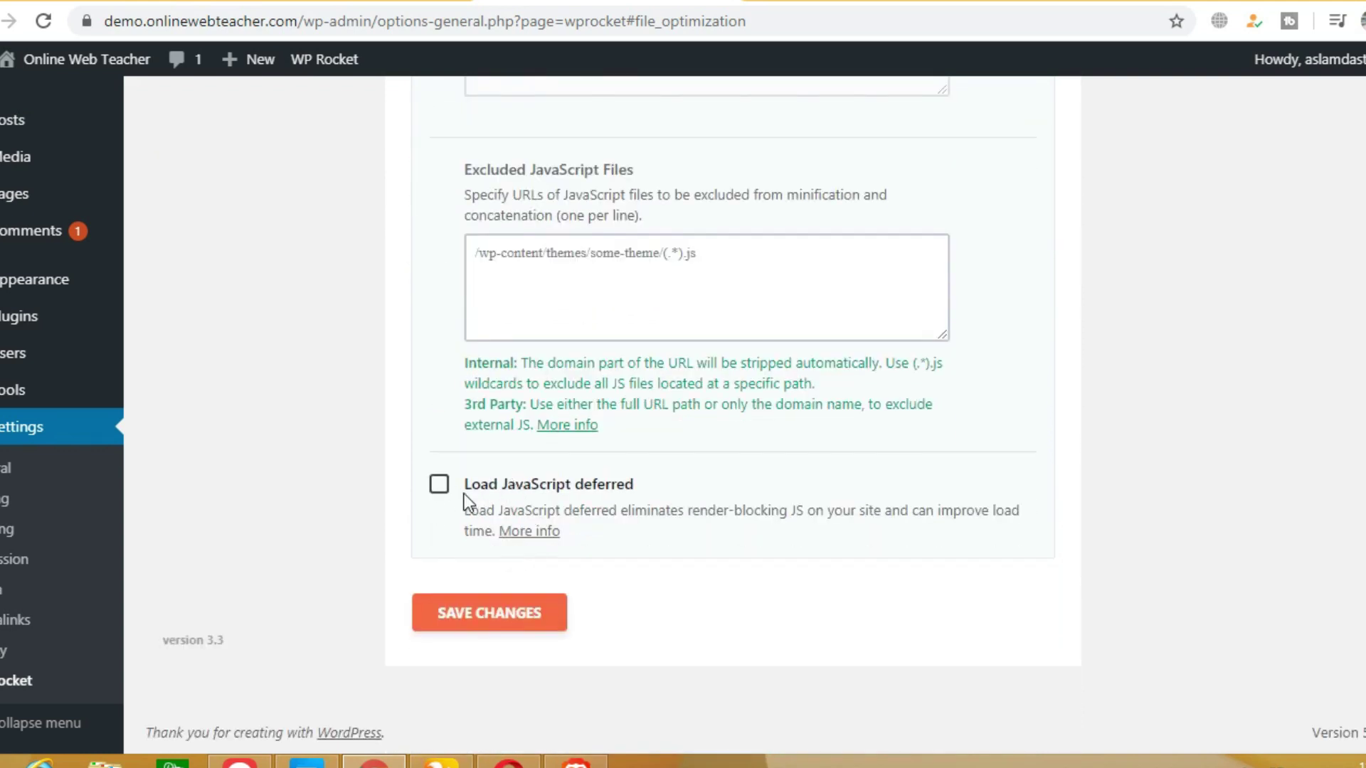
click(464, 494)
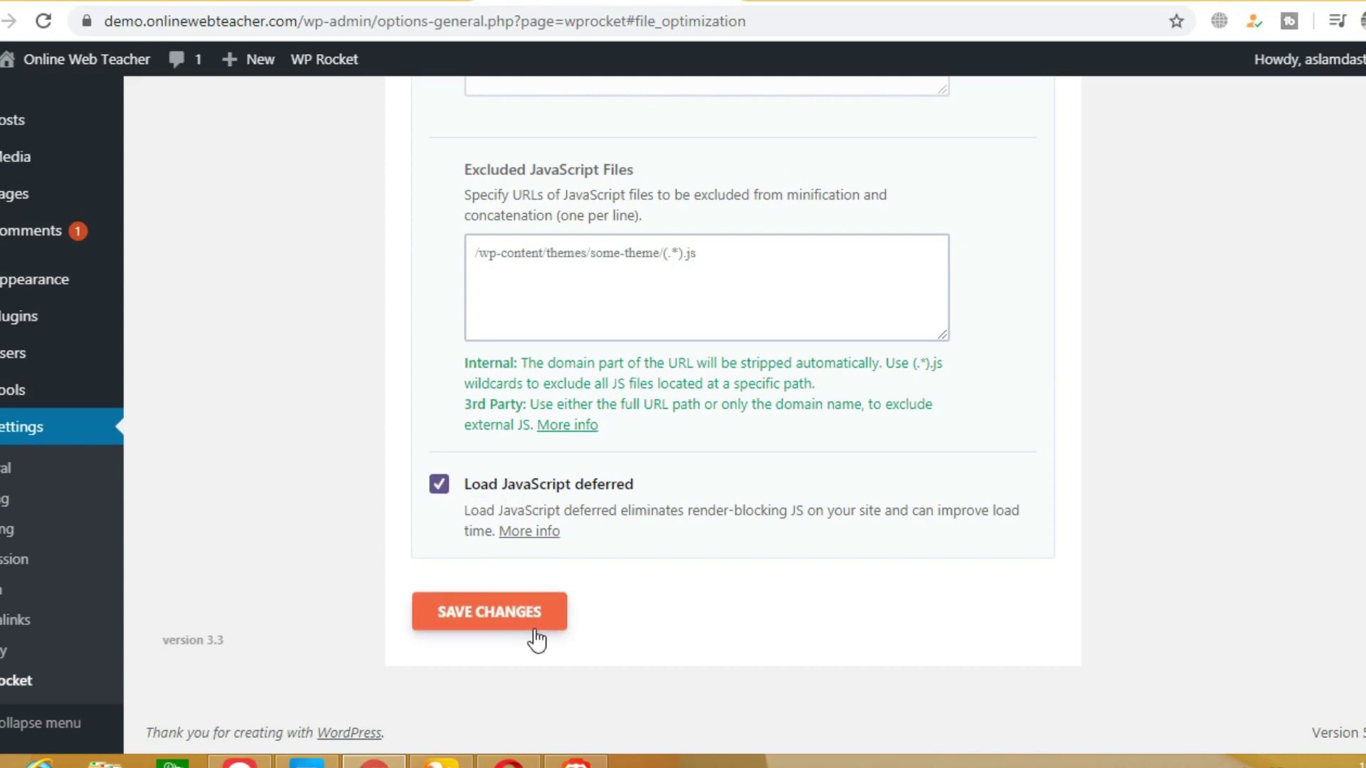
click(476, 618)
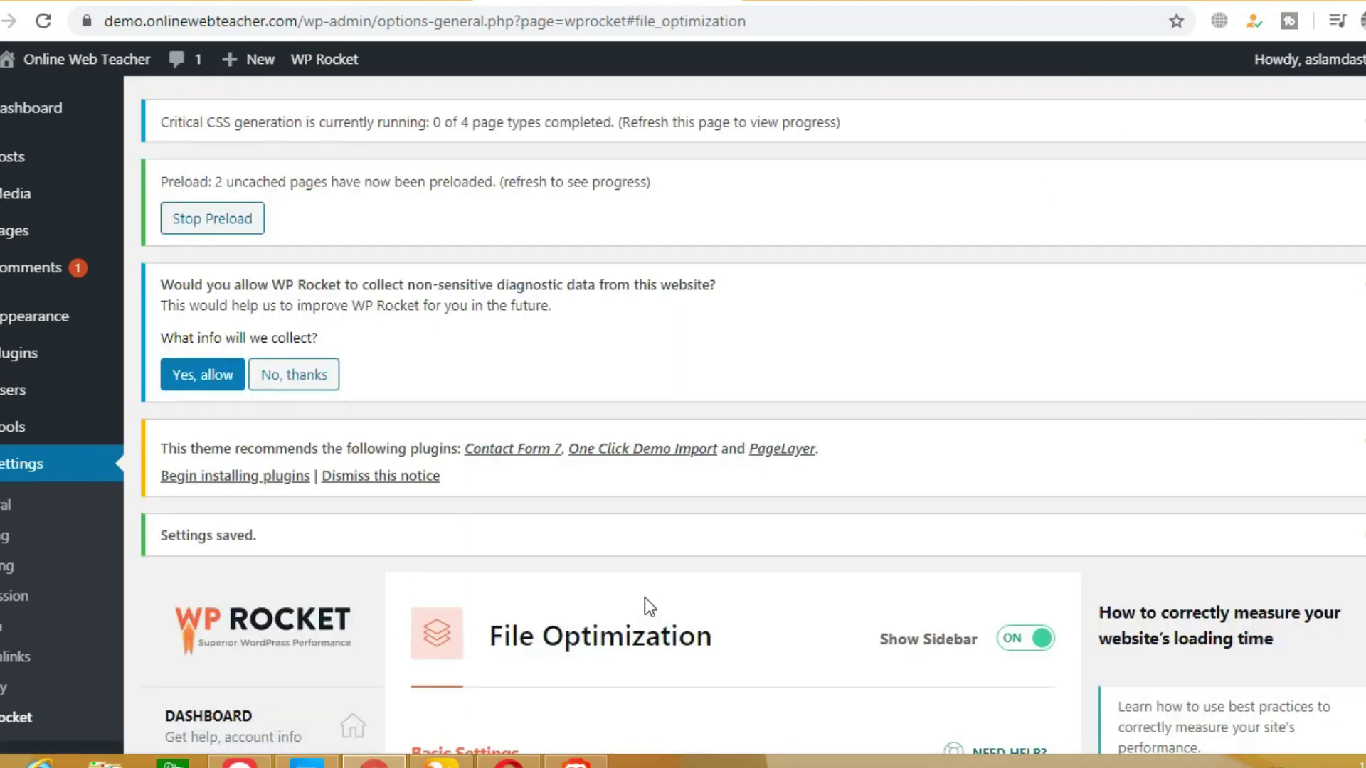
key(F5)
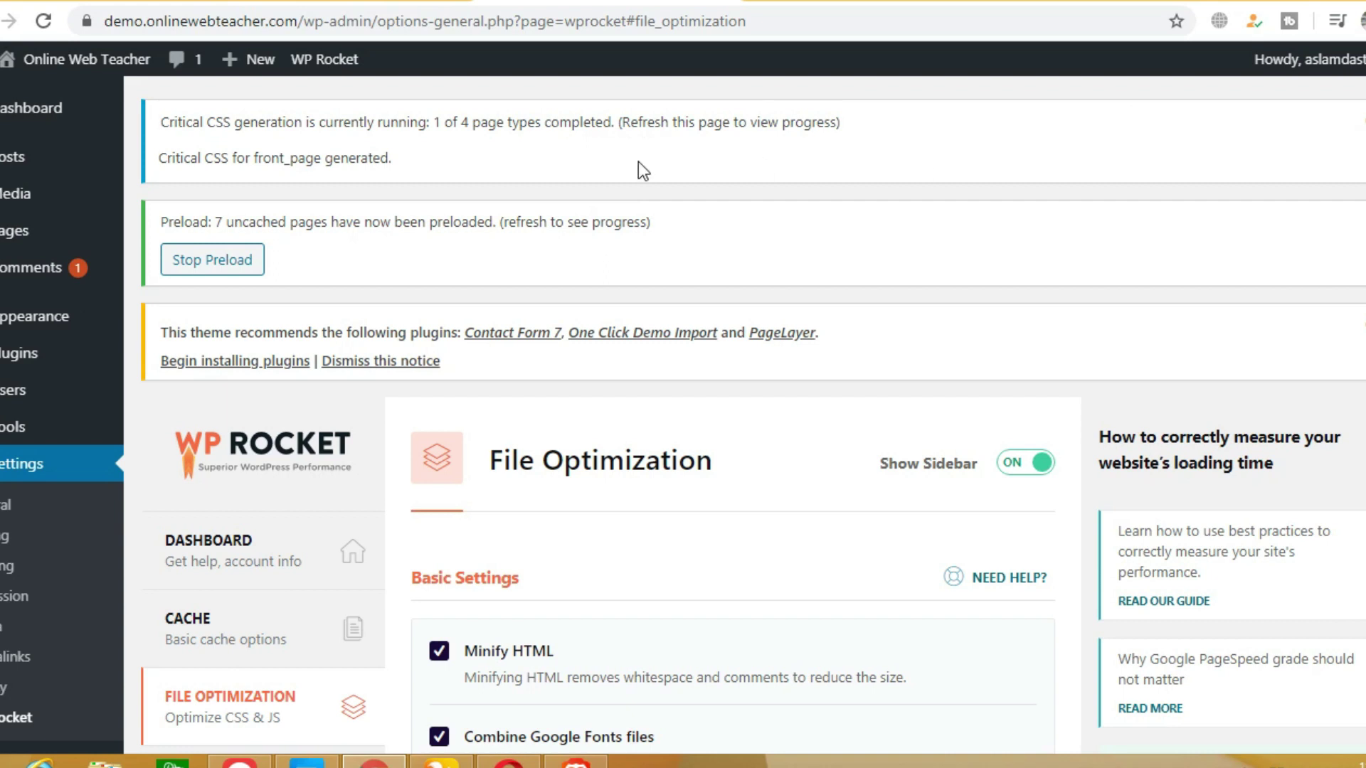
click(1343, 135)
click(882, 2)
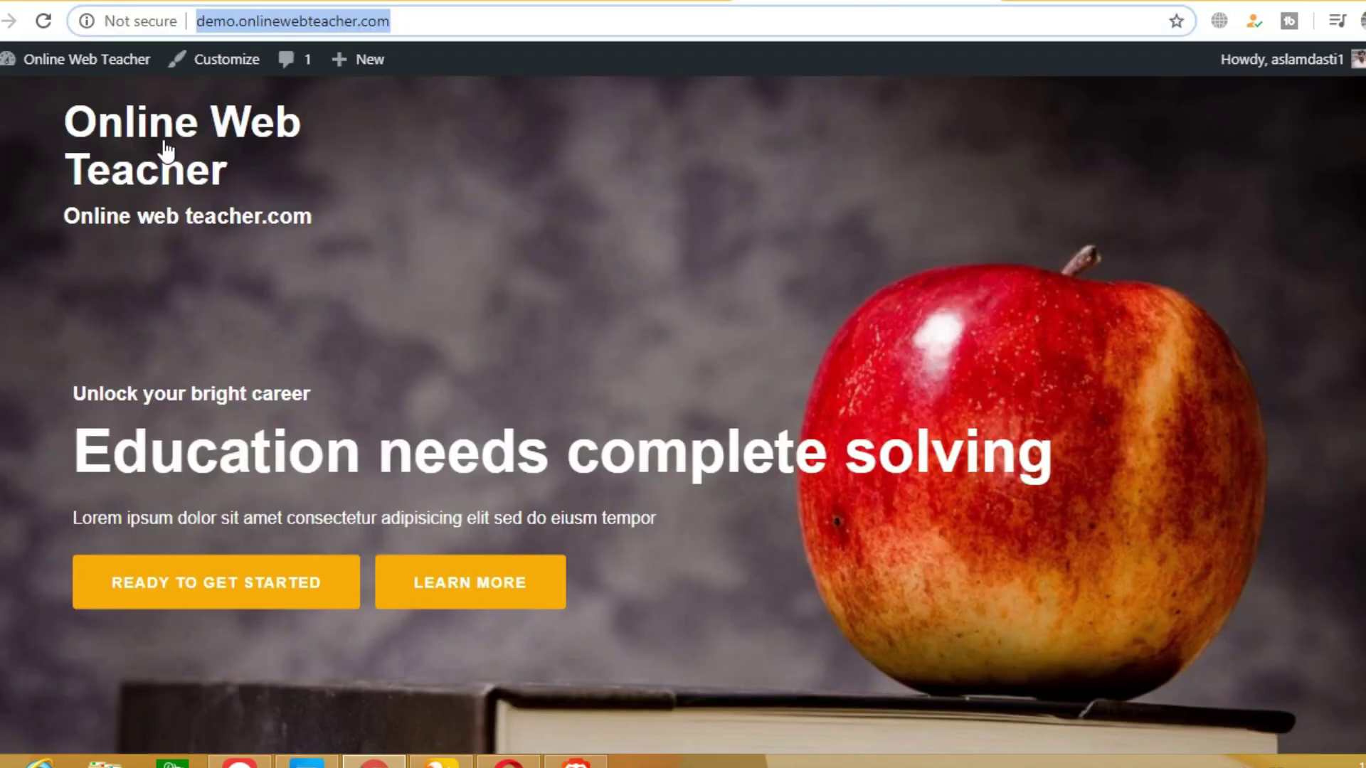
key(Return)
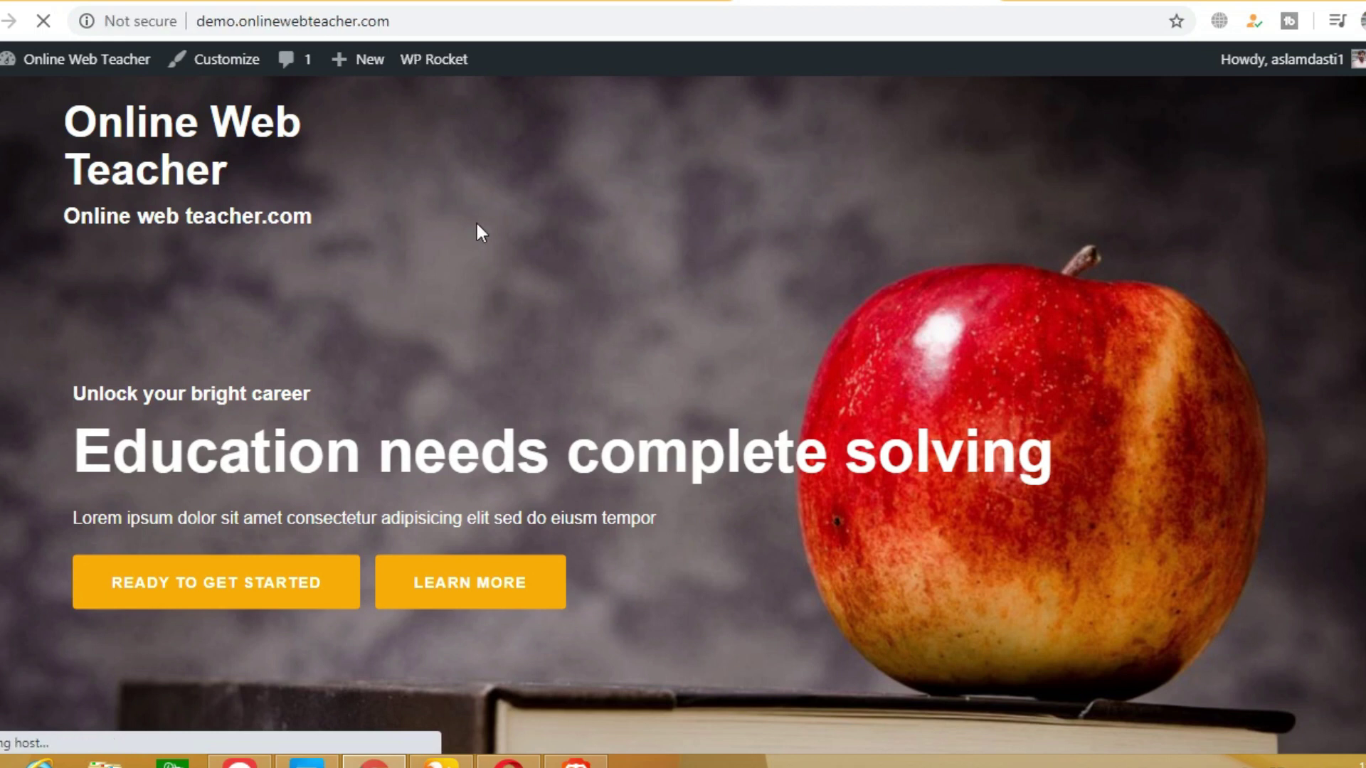
scroll(476, 225, down, 10)
scroll(476, 224, down, 4)
scroll(477, 224, up, 6)
click(49, 25)
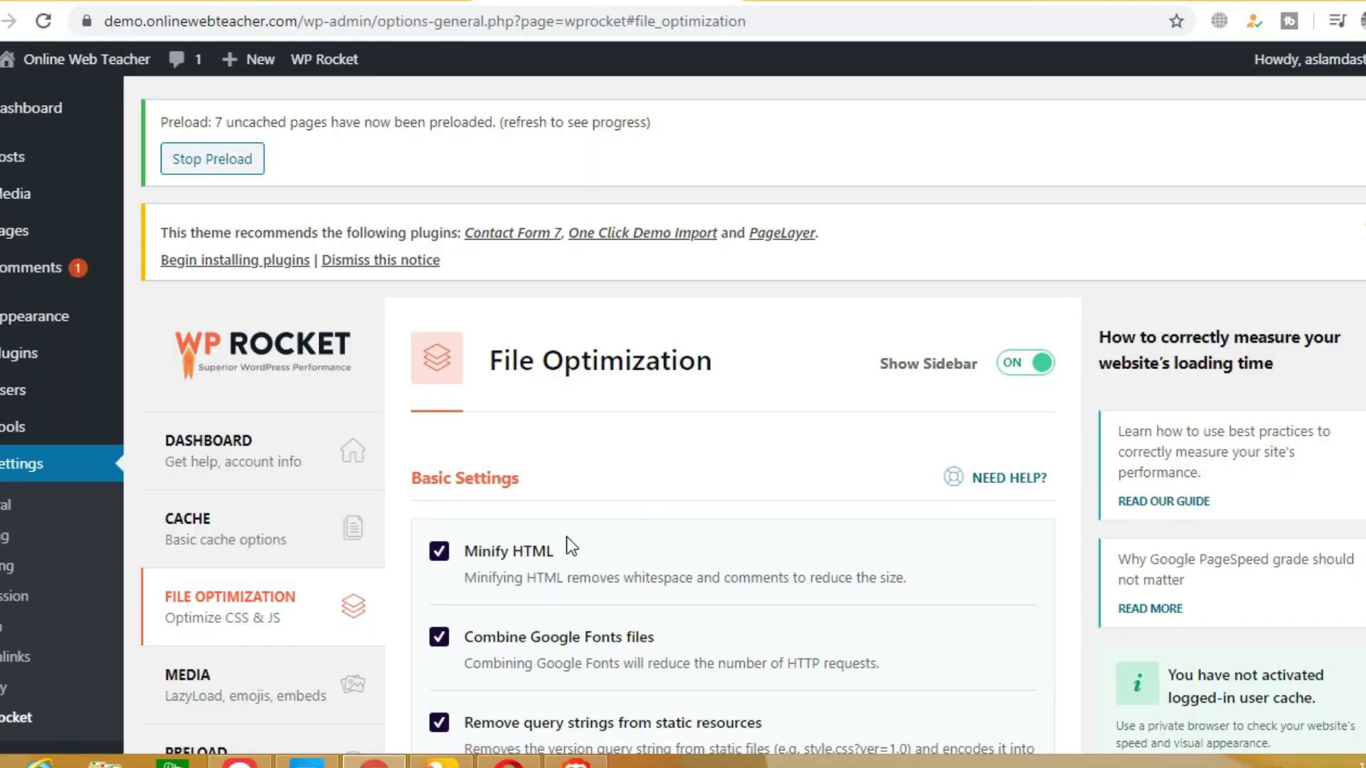
scroll(582, 511, down, 5)
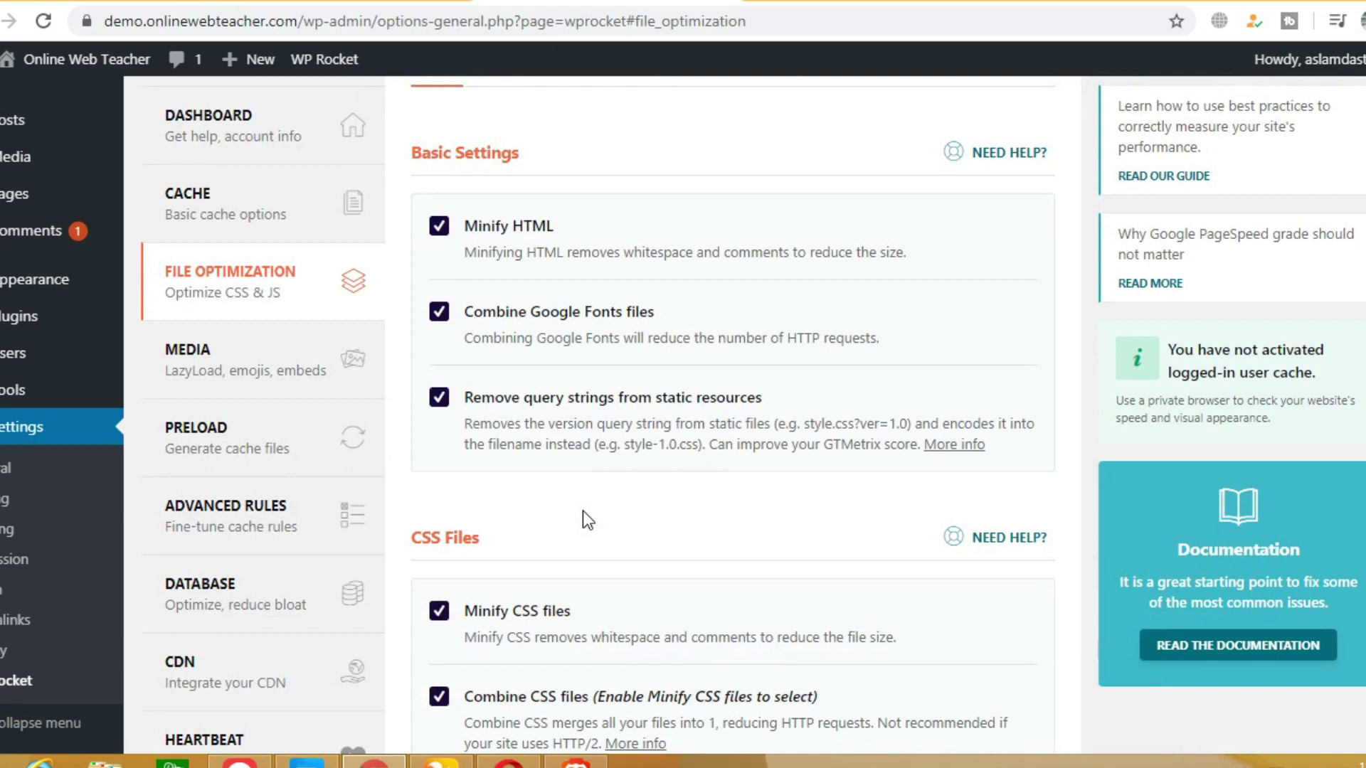
Review the File Optimization settings, then move to WP Rocket's Media settings.
scroll(580, 370, down, 3)
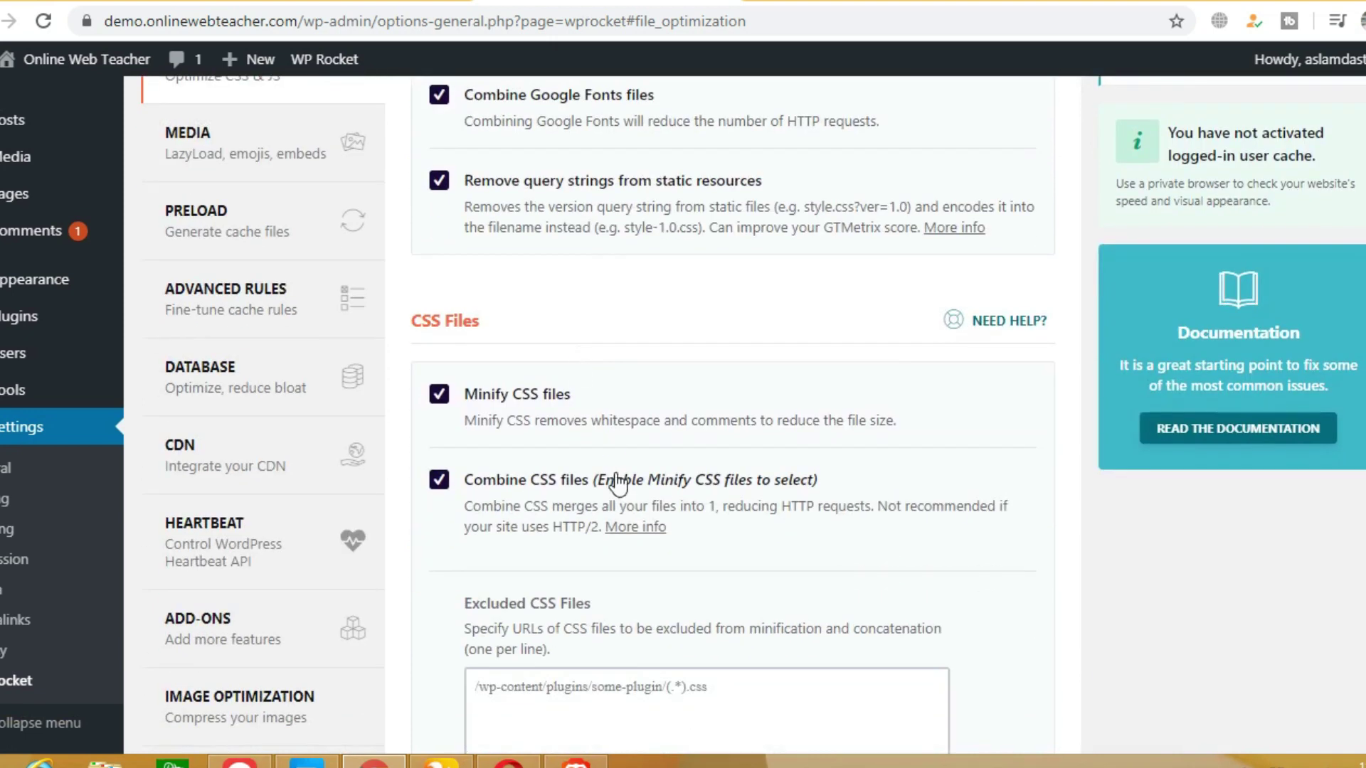
scroll(597, 441, down, 10)
scroll(576, 396, up, 10)
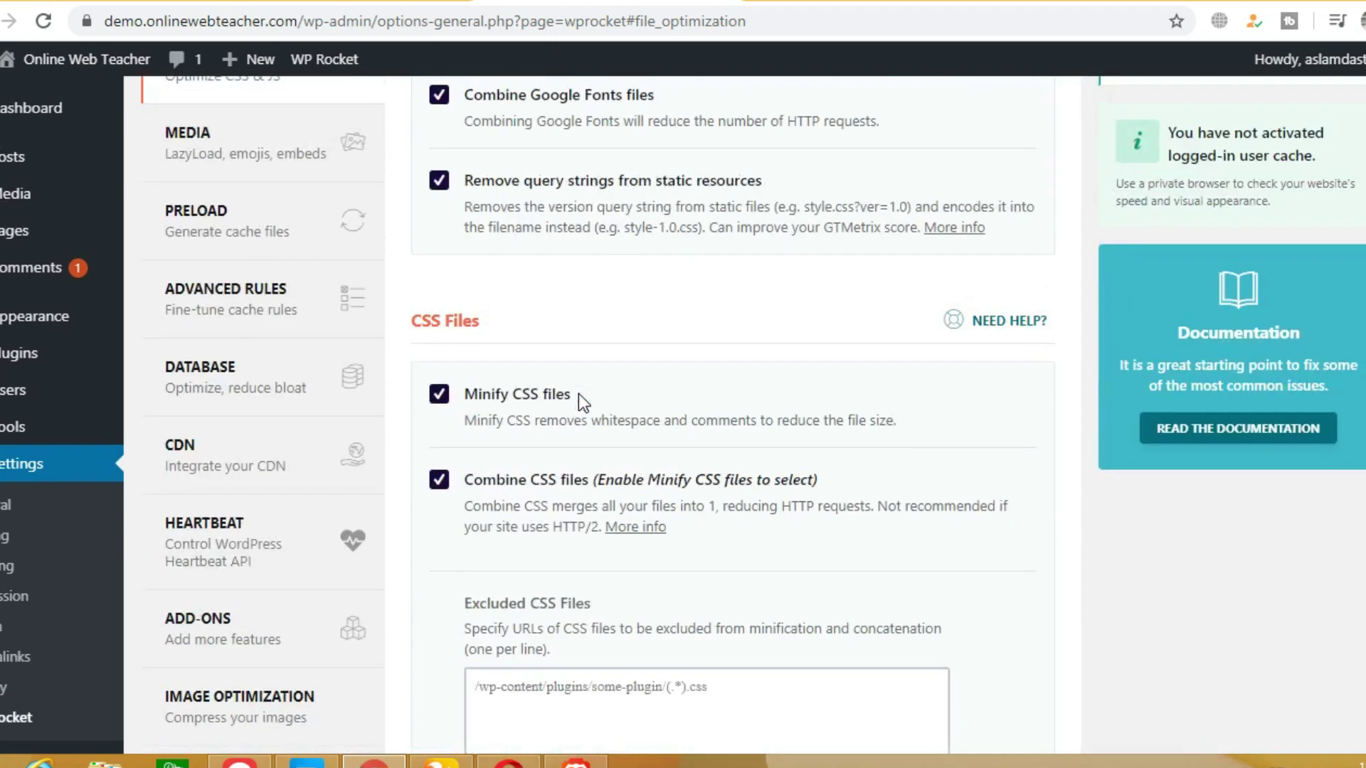
scroll(576, 388, up, 3)
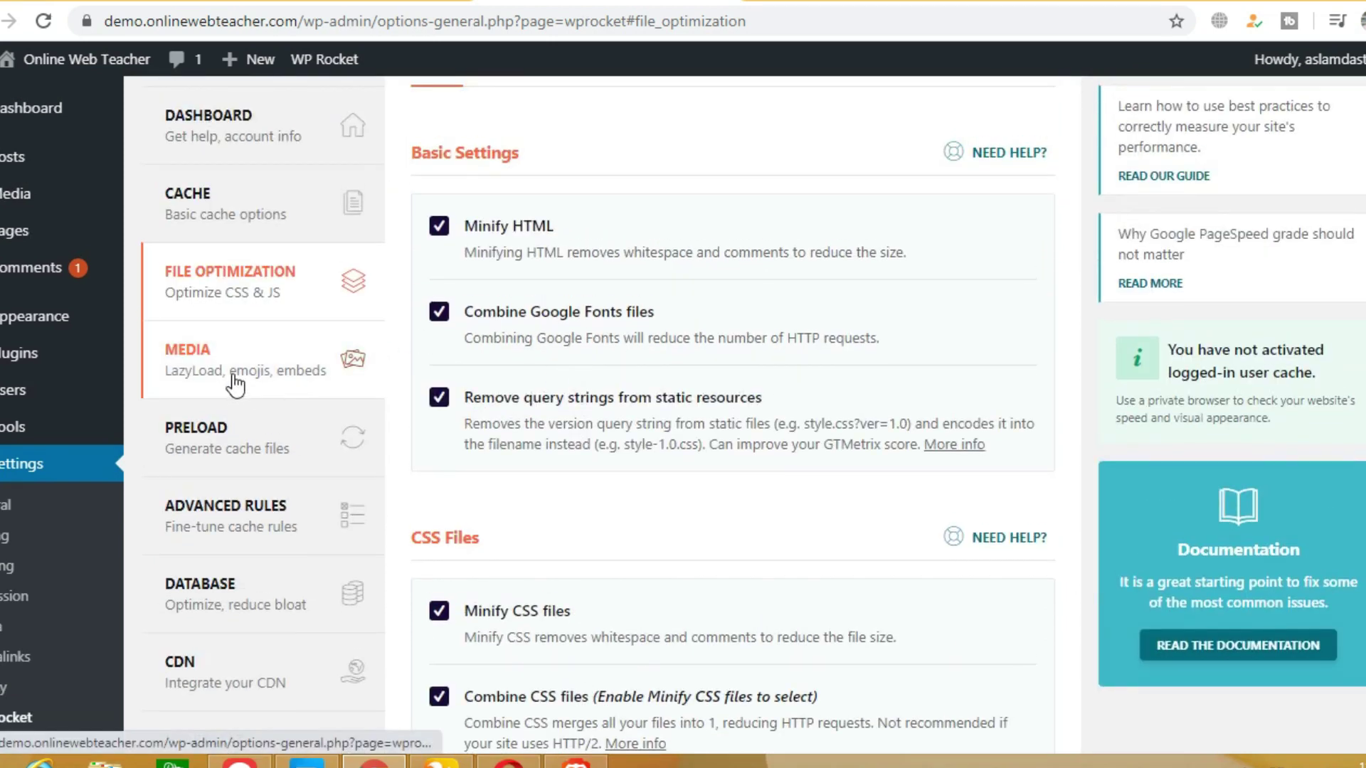
click(235, 385)
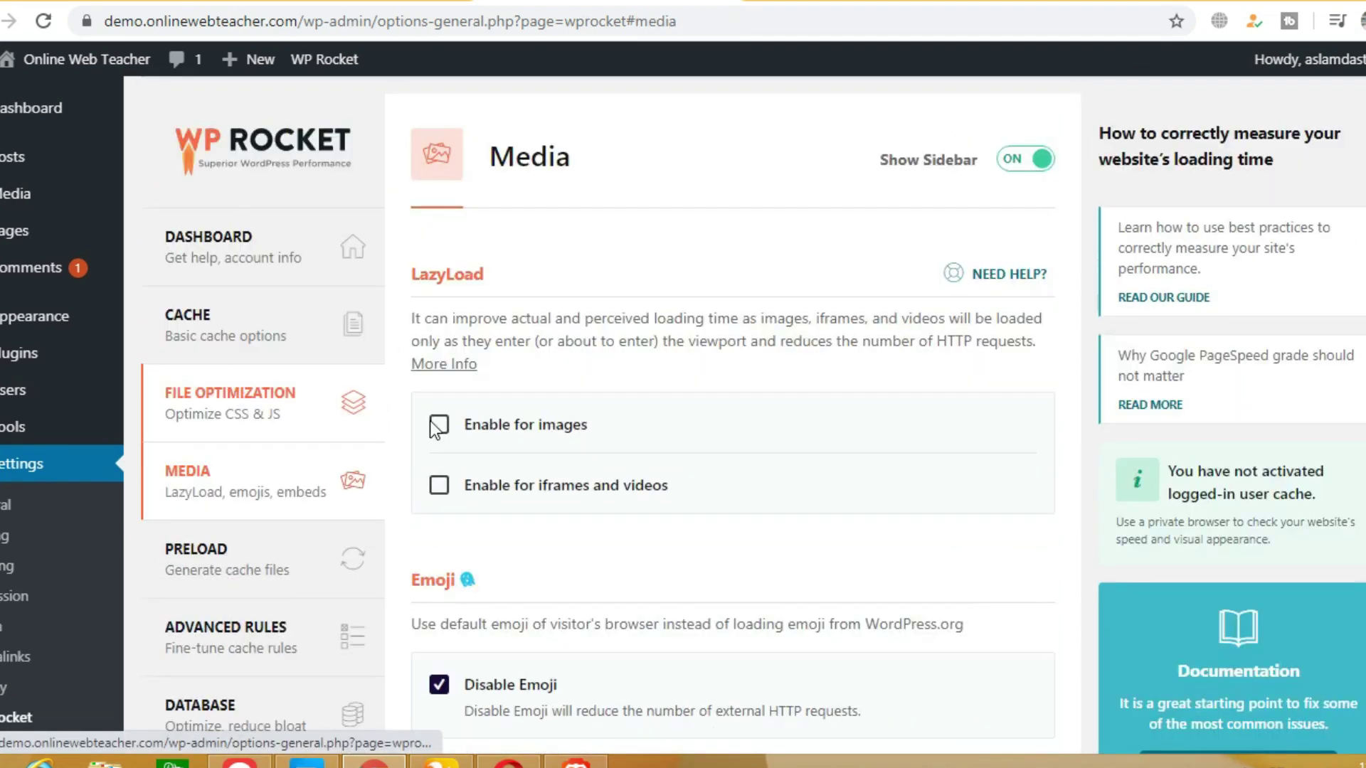
Enable LazyLoad for iframes and videos, save, dismiss the critical CSS notice, and stop preload.
click(439, 486)
scroll(713, 522, down, 3)
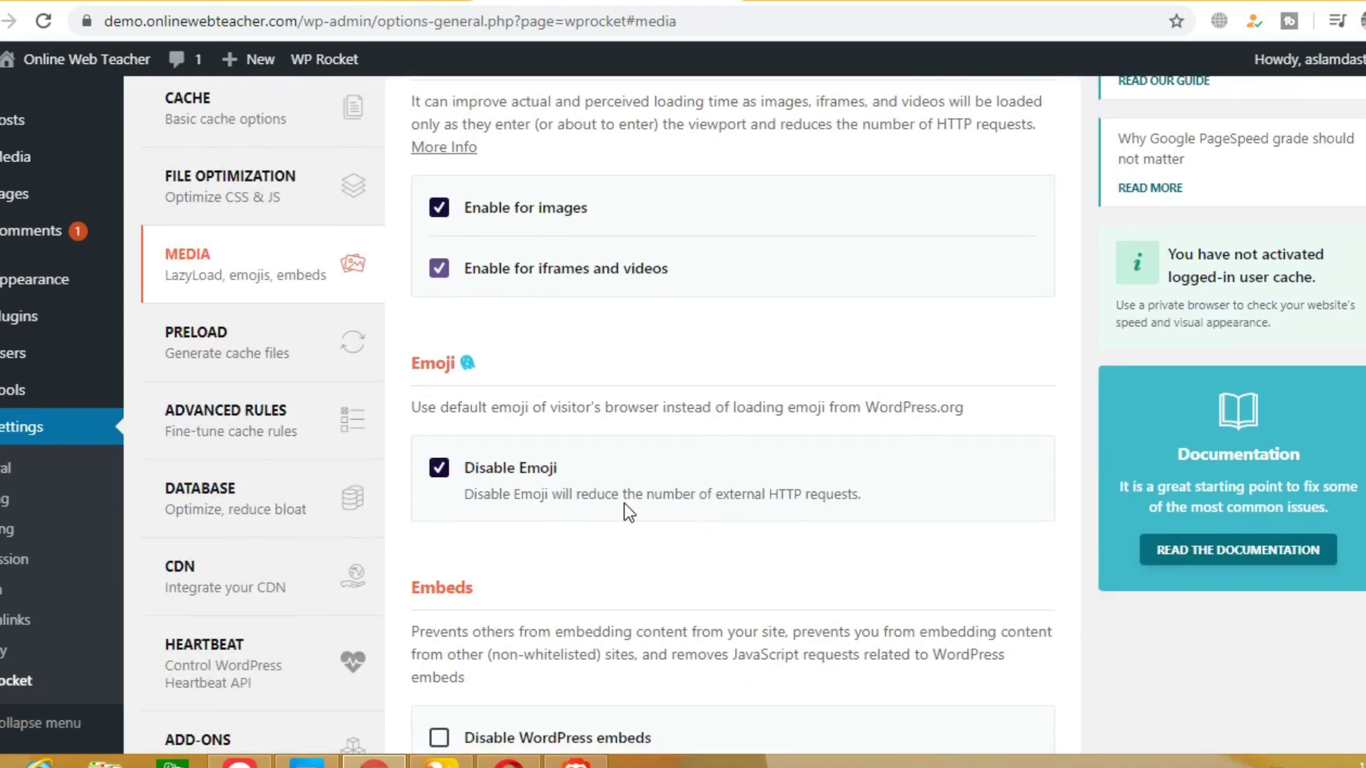
scroll(625, 502, down, 2)
scroll(626, 507, down, 3)
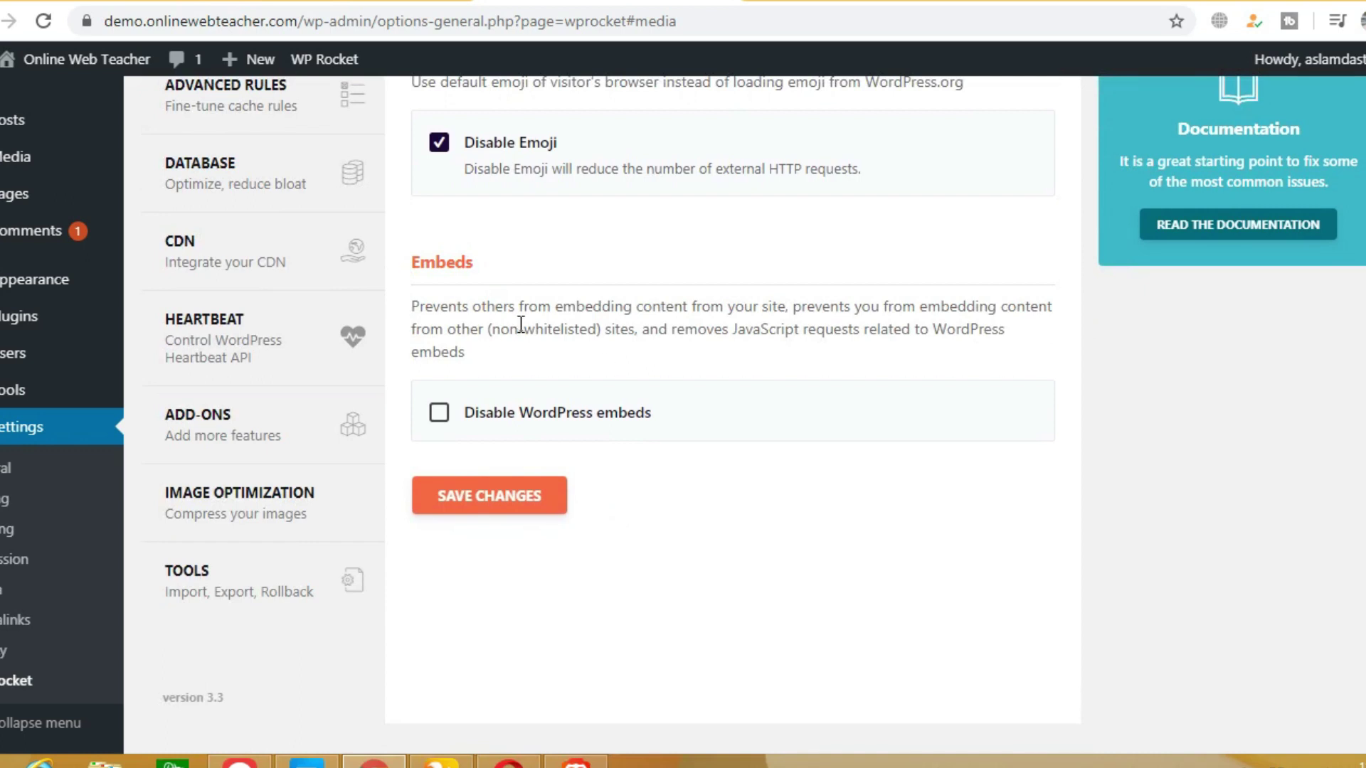
scroll(530, 409, up, 2)
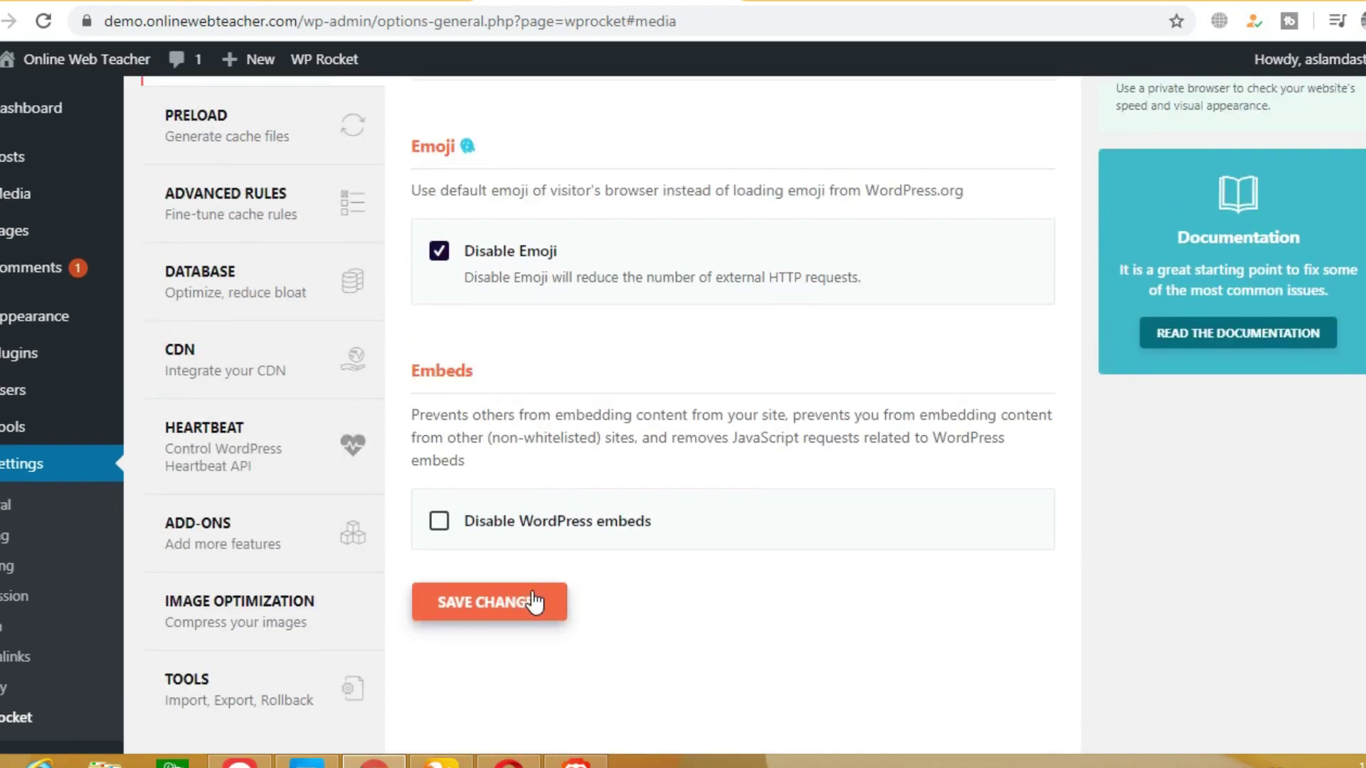
click(489, 604)
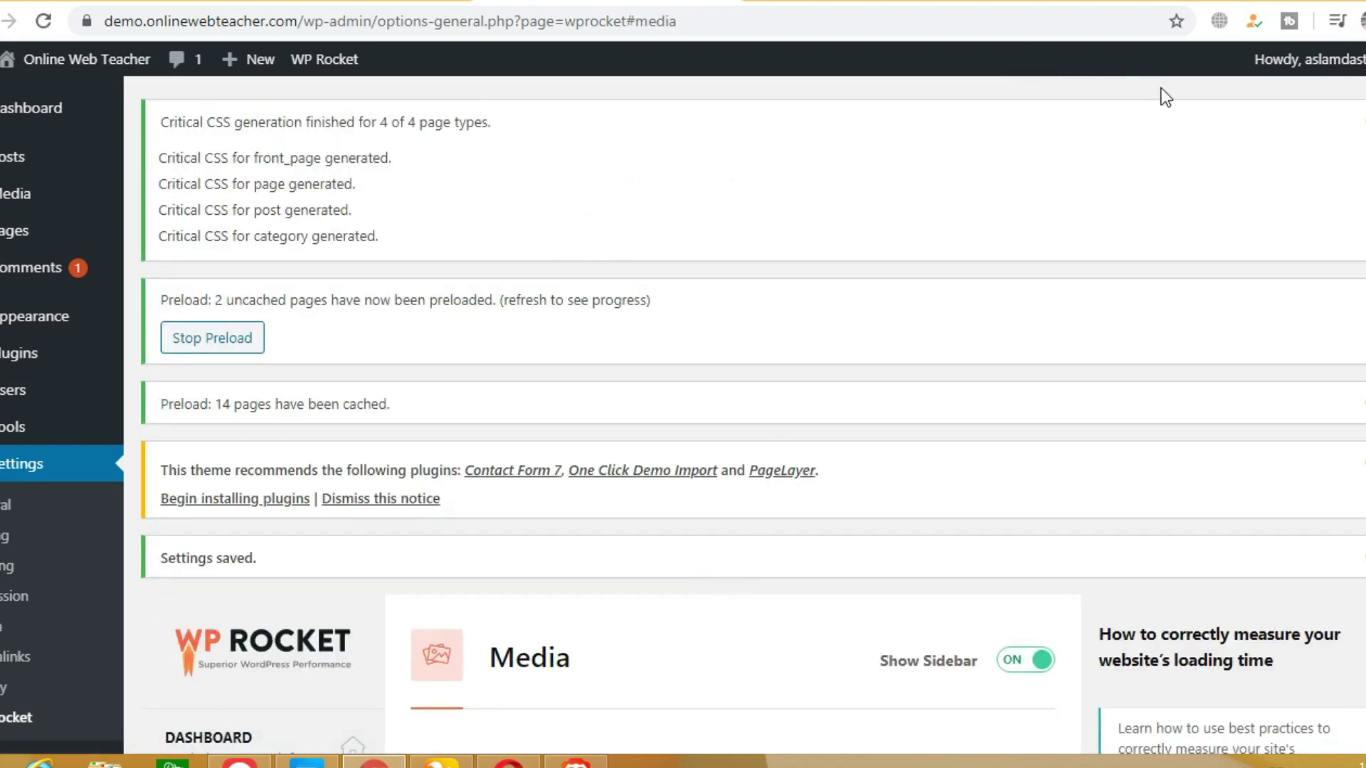
click(1362, 135)
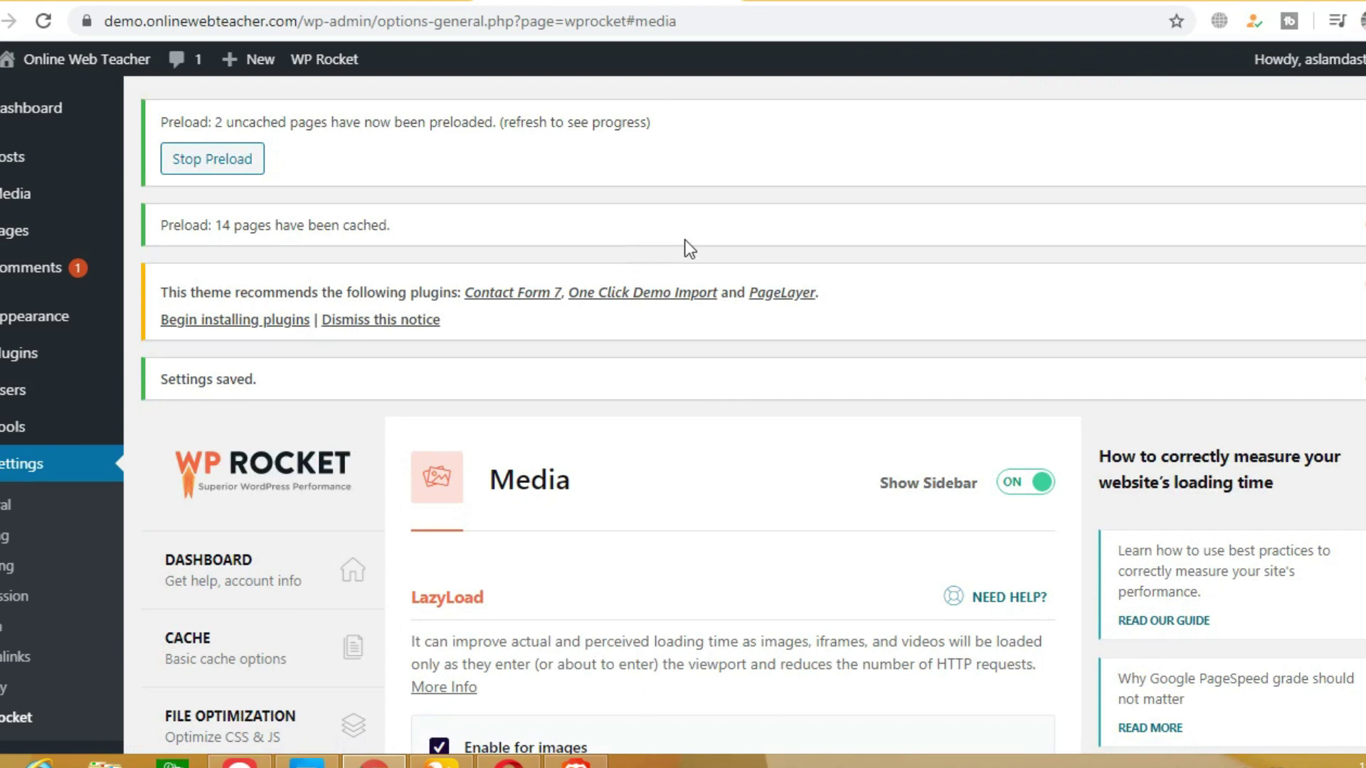
click(215, 168)
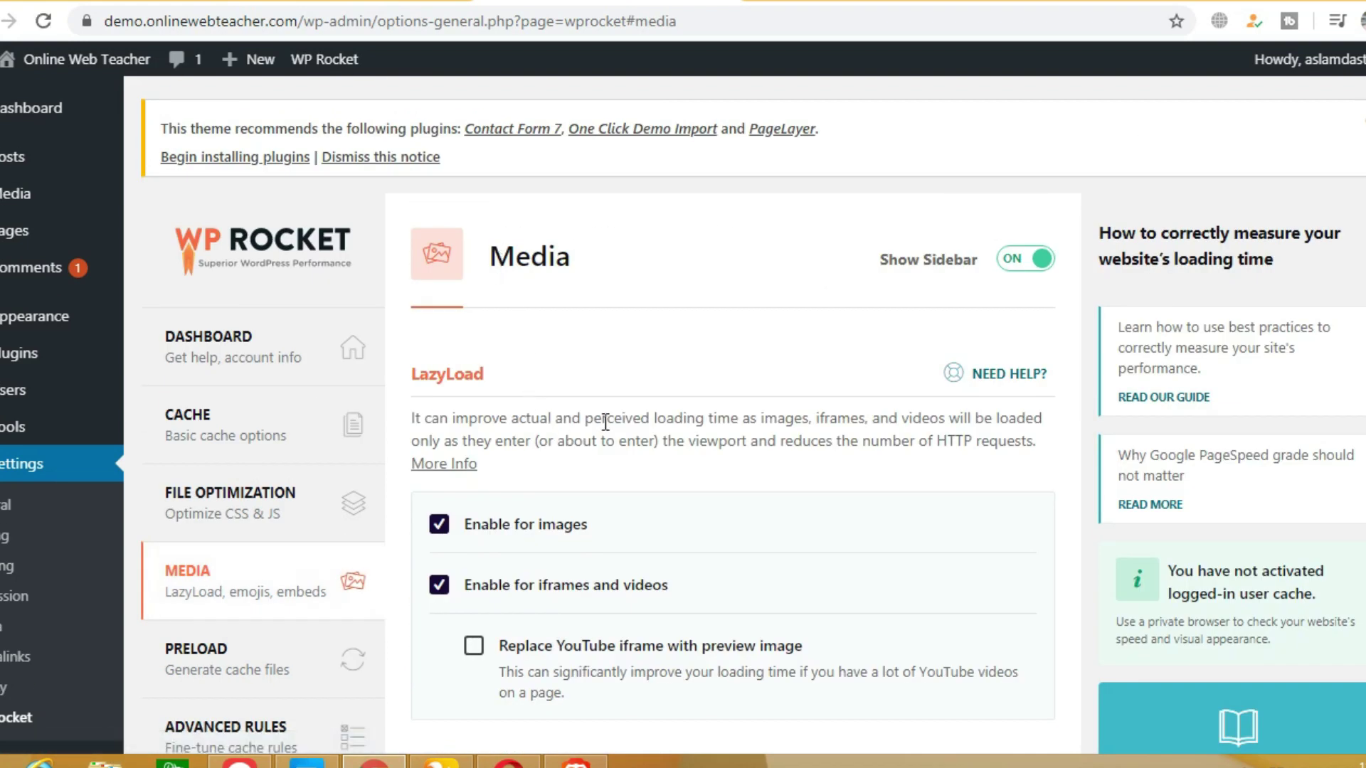
Enable 'Replace YouTube iframe with preview image' and save the Media settings.
scroll(605, 421, down, 3)
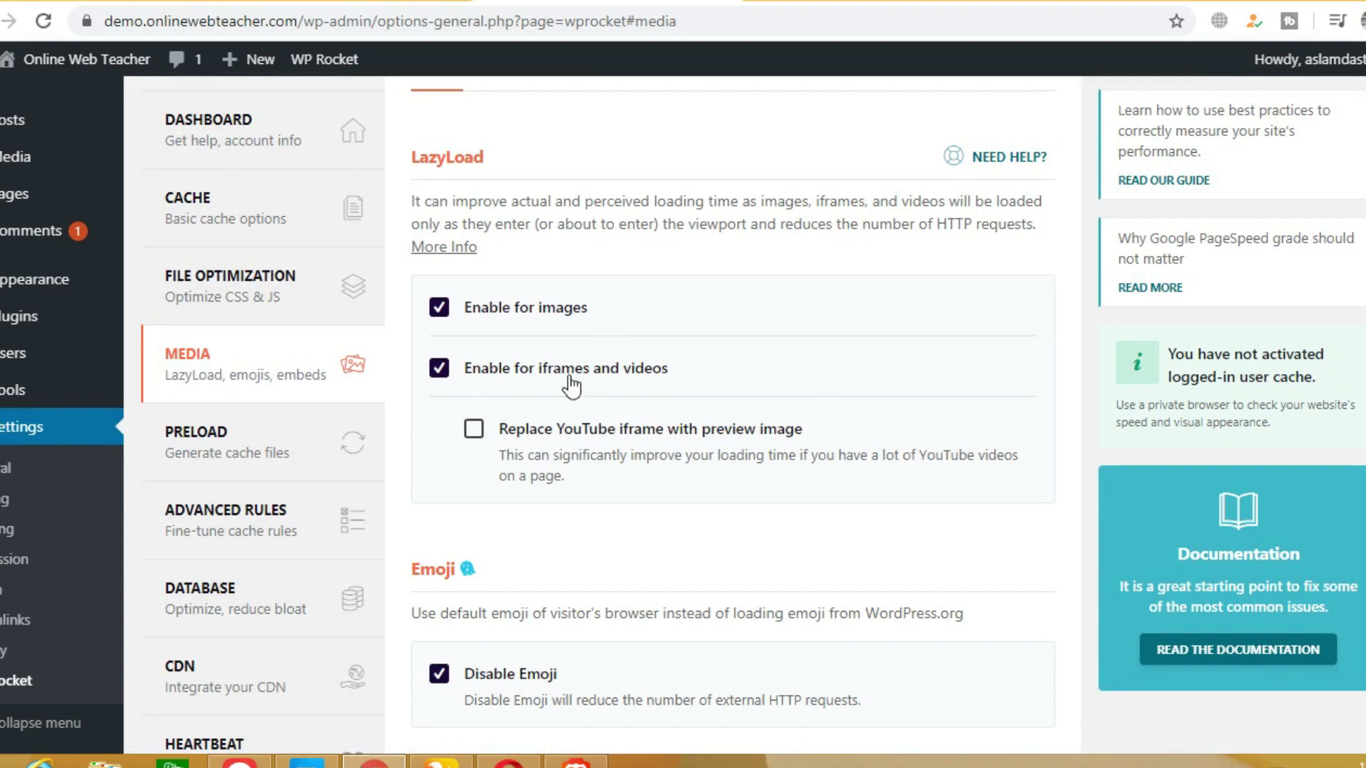
scroll(704, 427, down, 3)
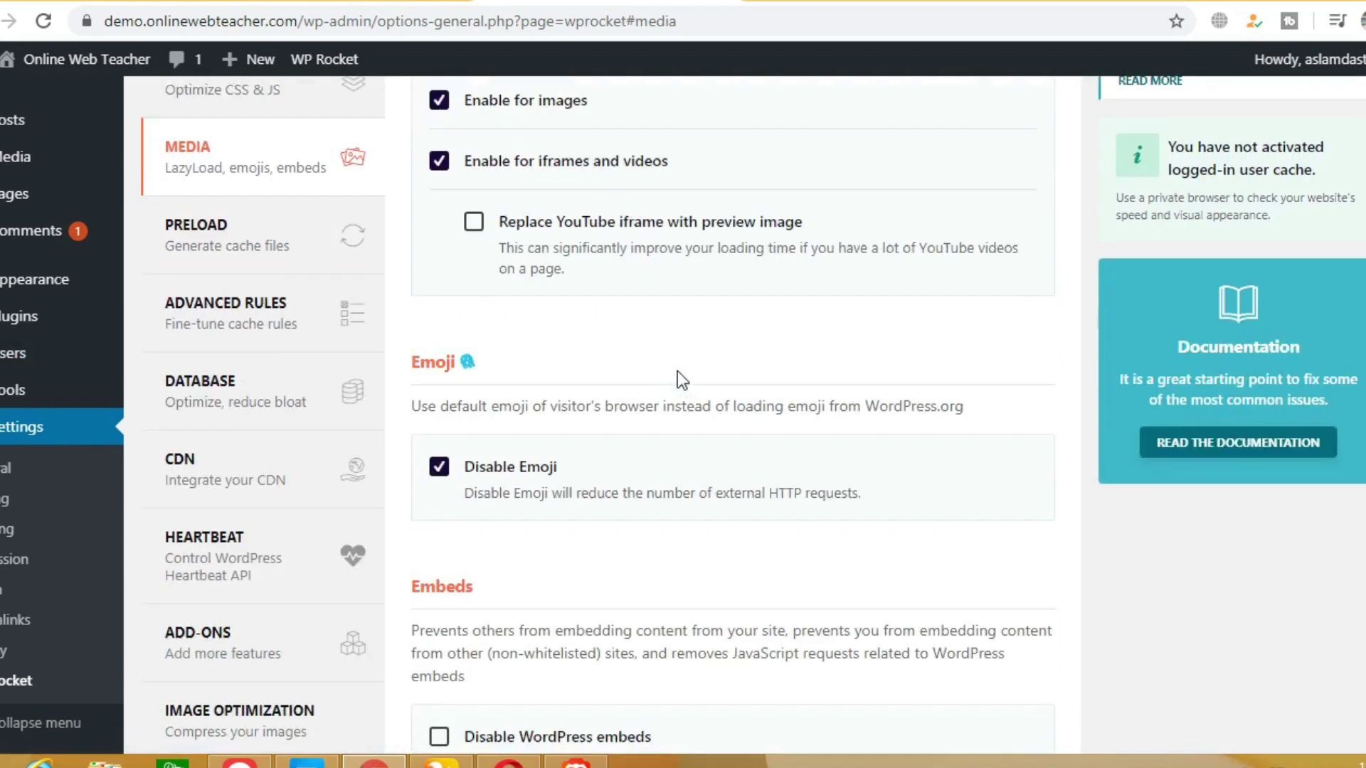
scroll(534, 223, up, 2)
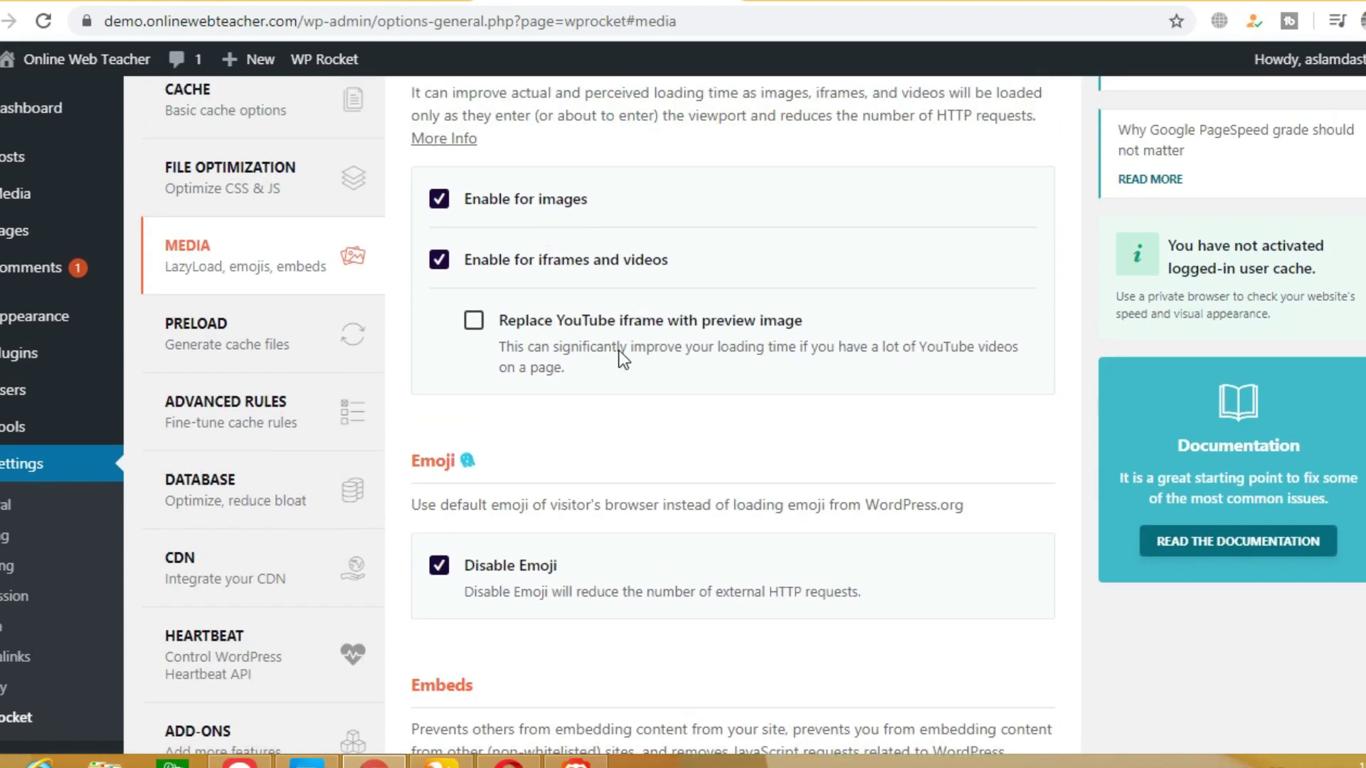
click(472, 324)
scroll(476, 323, down, 5)
scroll(477, 323, up, 3)
scroll(569, 427, down, 3)
click(505, 569)
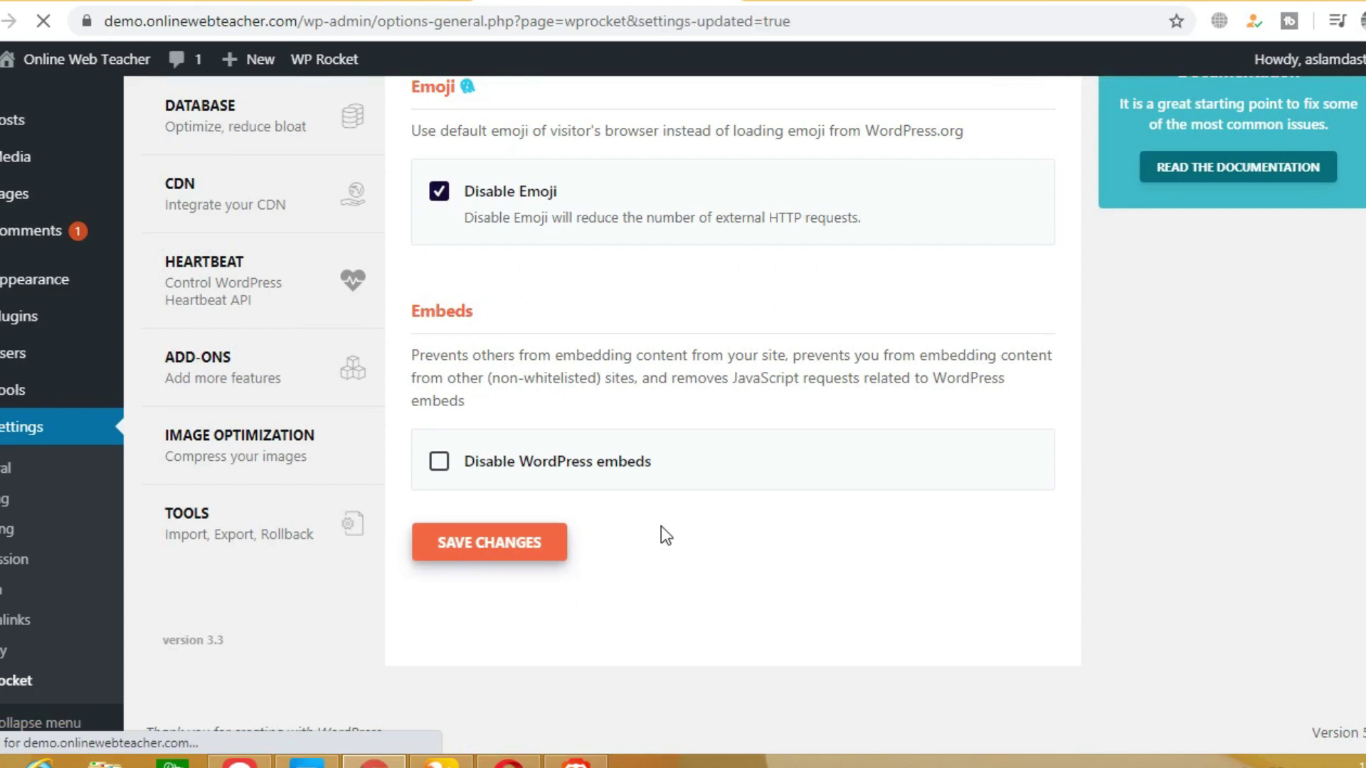
scroll(741, 512, down, 2)
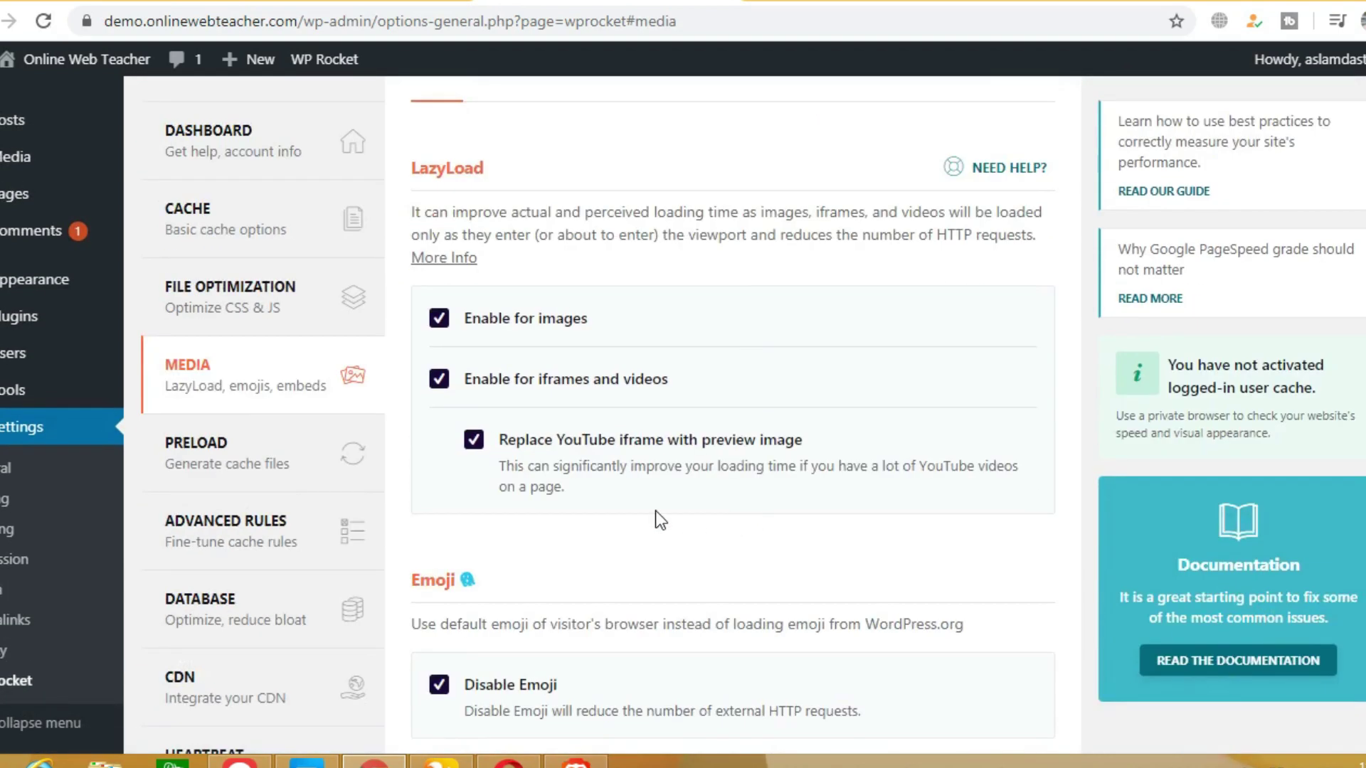
Open WP Rocket's Preload settings and review them with Activate Preloading turned on.
click(253, 478)
scroll(643, 511, down, 3)
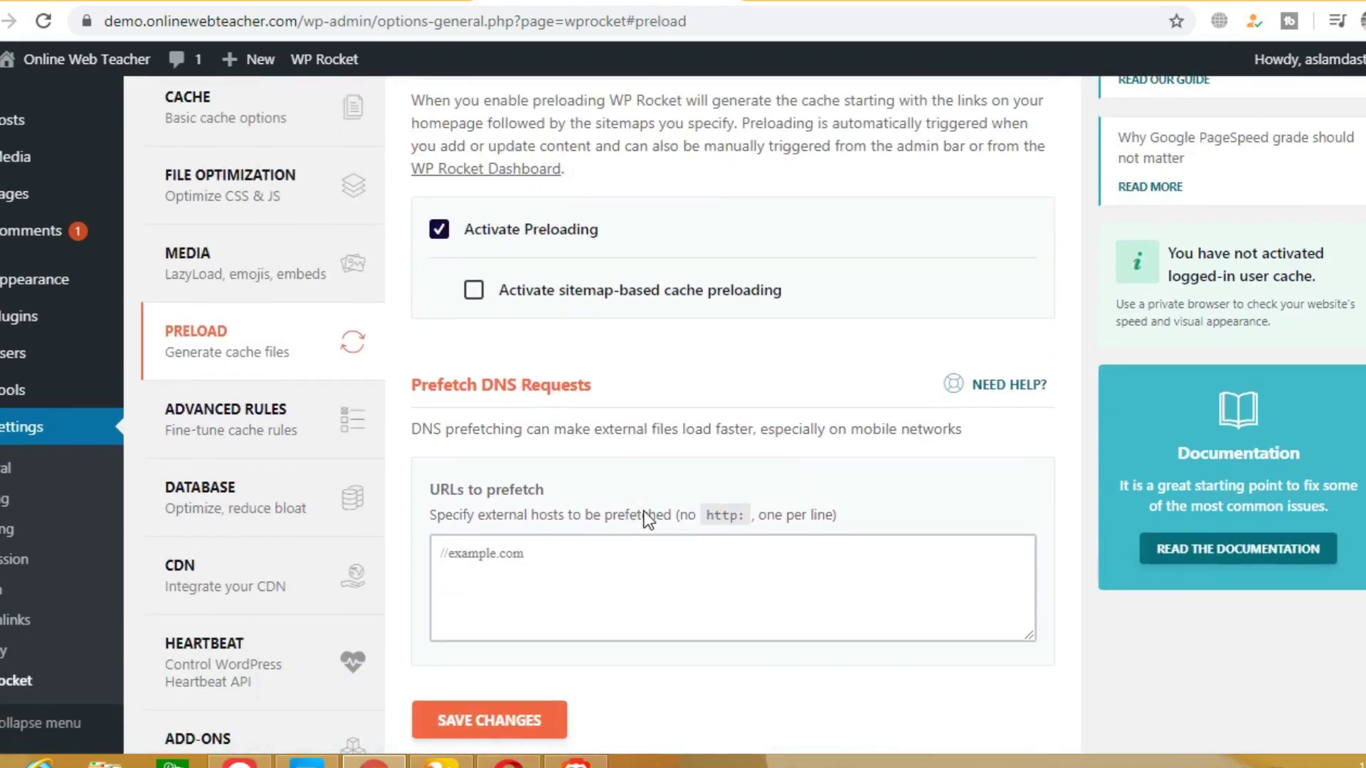
scroll(643, 510, up, 4)
scroll(616, 394, down, 10)
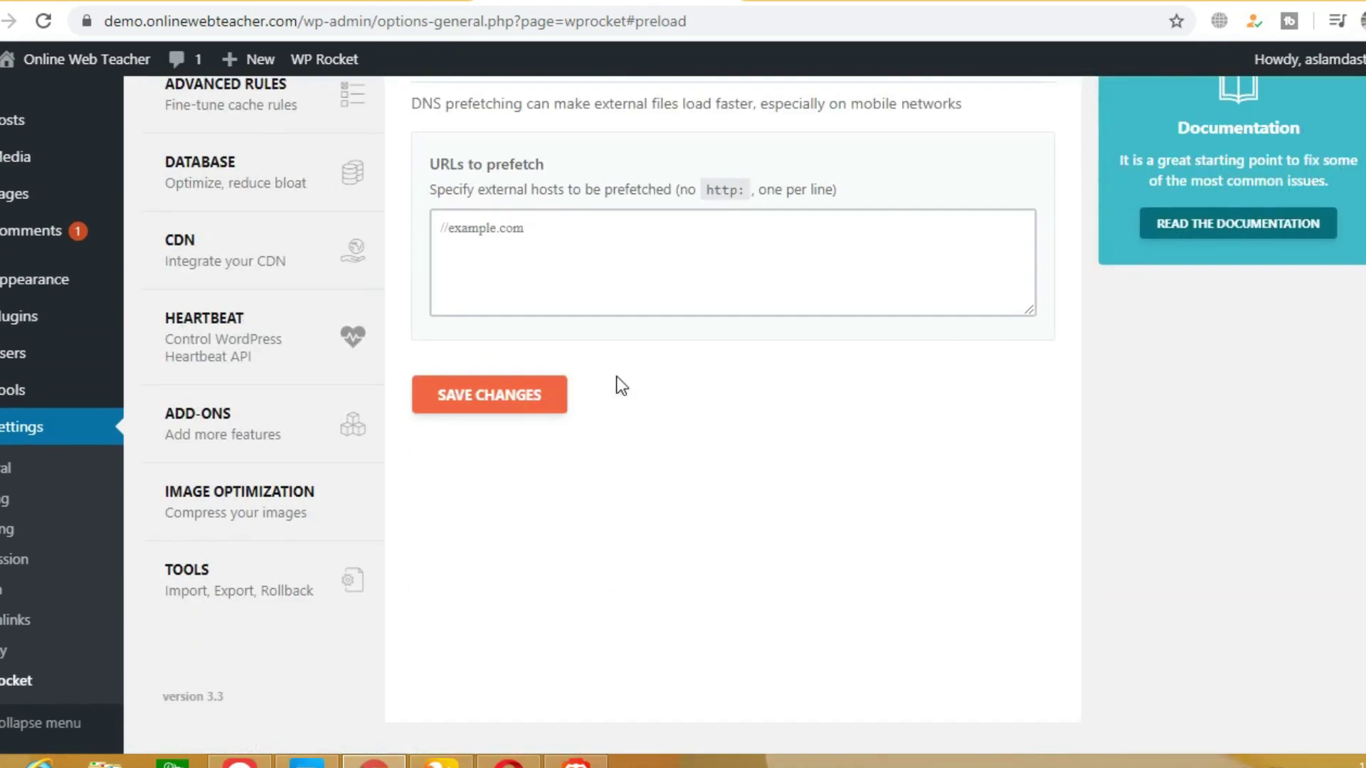
scroll(613, 331, up, 2)
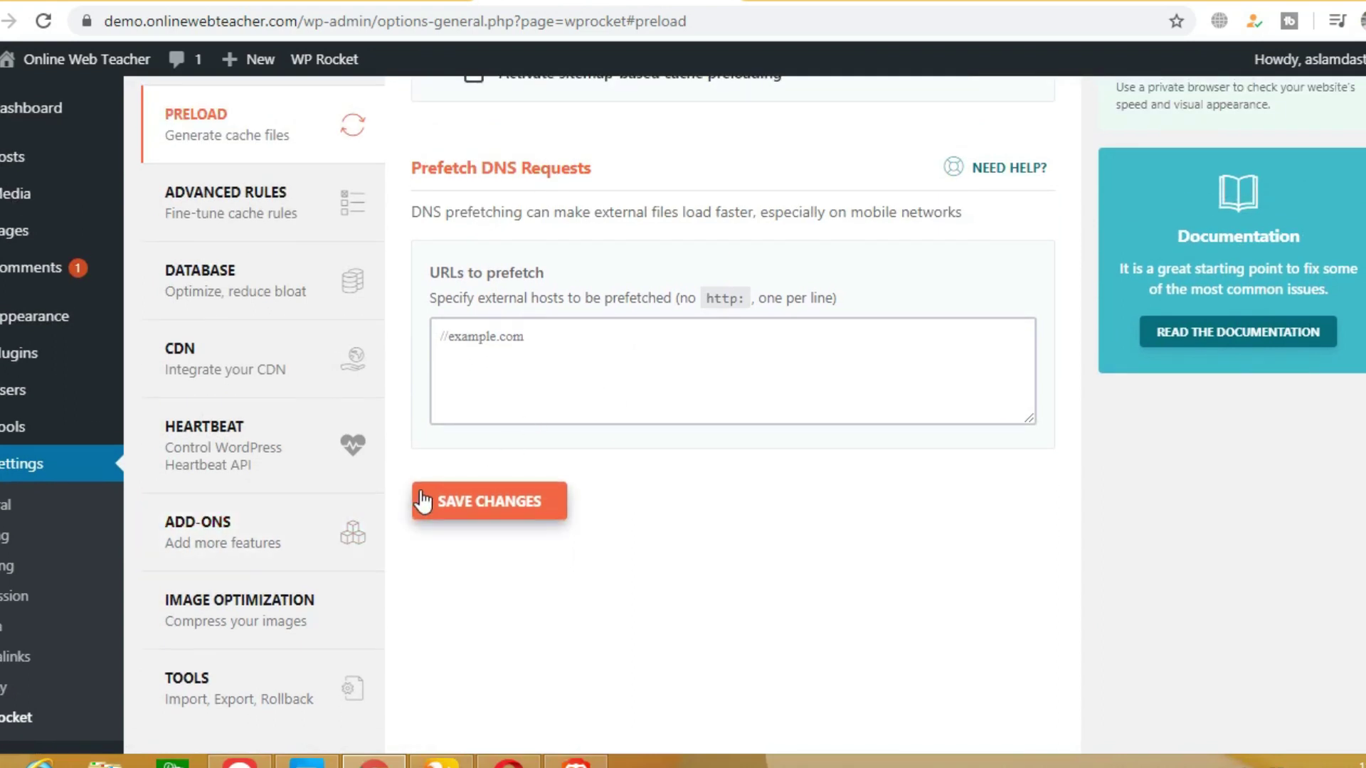
scroll(423, 502, down, 2)
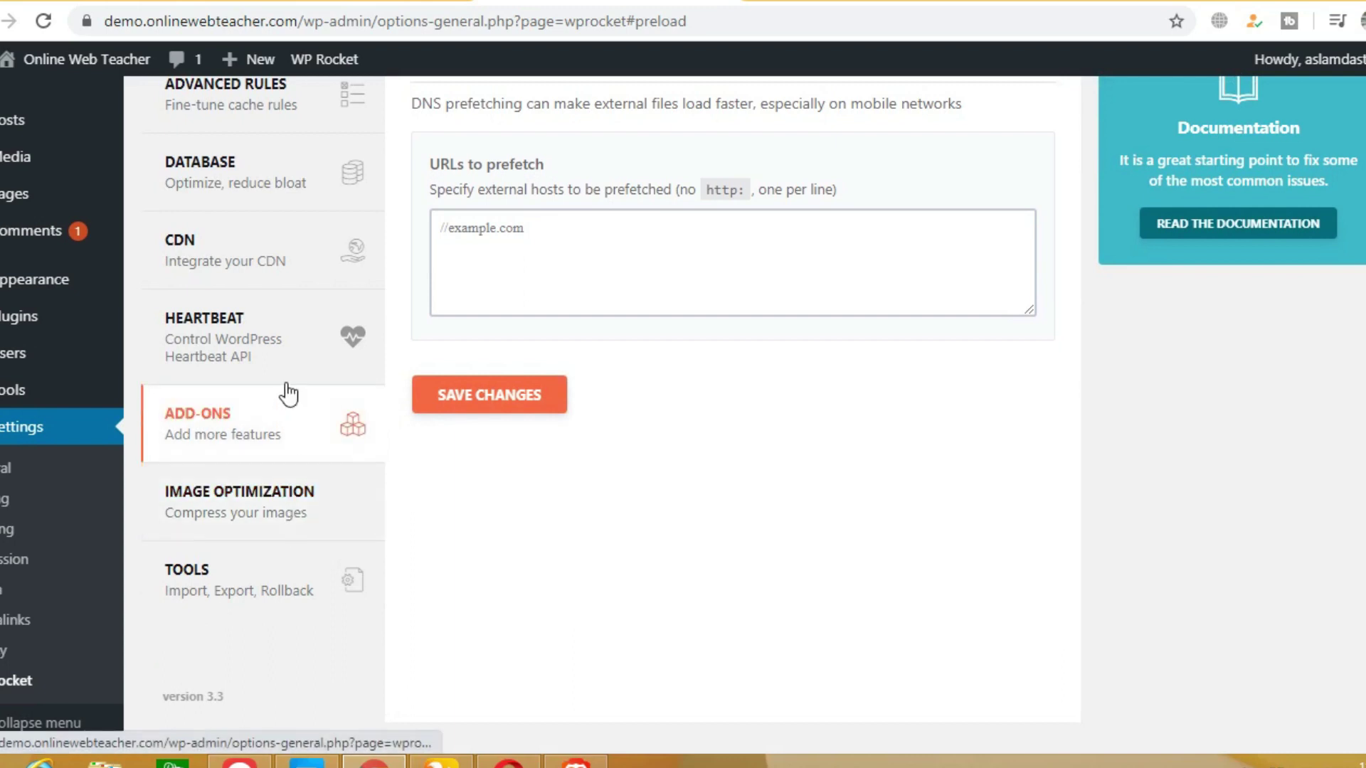
scroll(267, 350, up, 2)
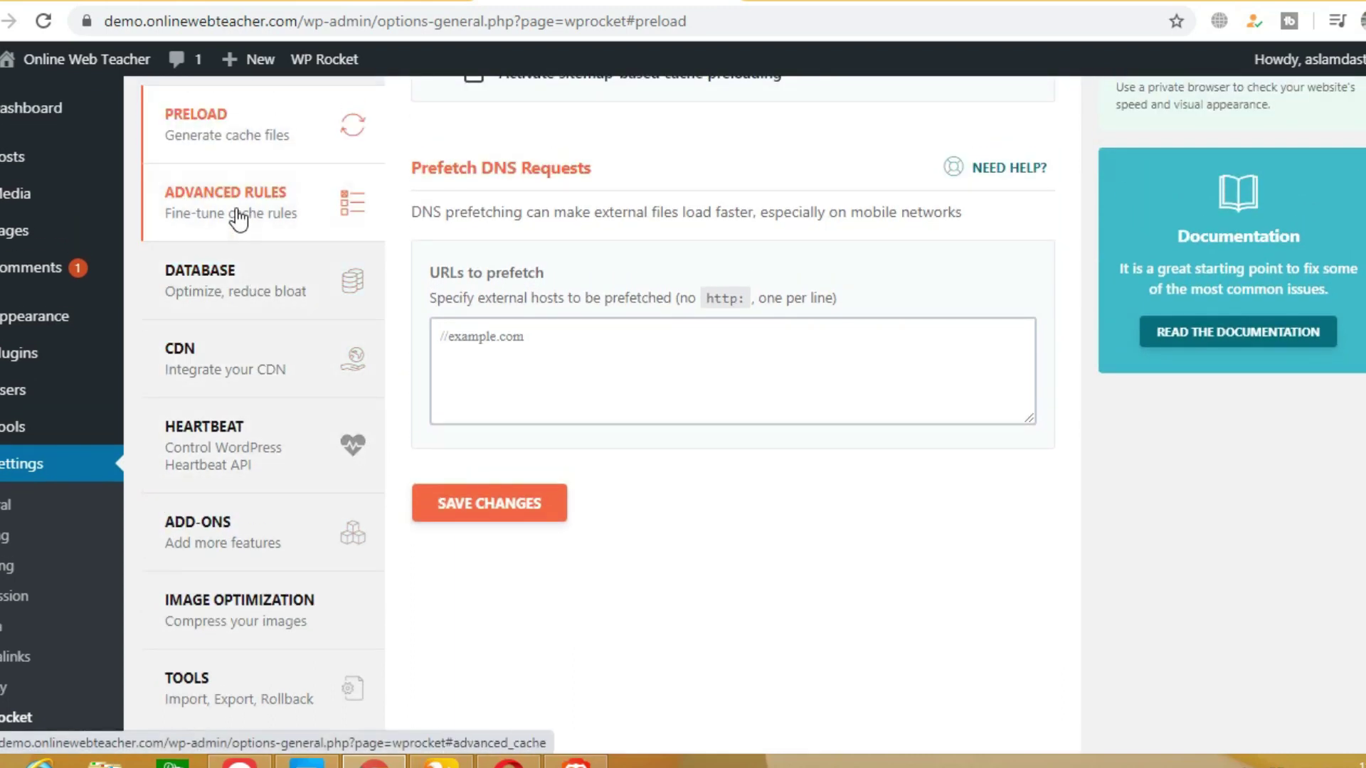
scroll(239, 221, up, 2)
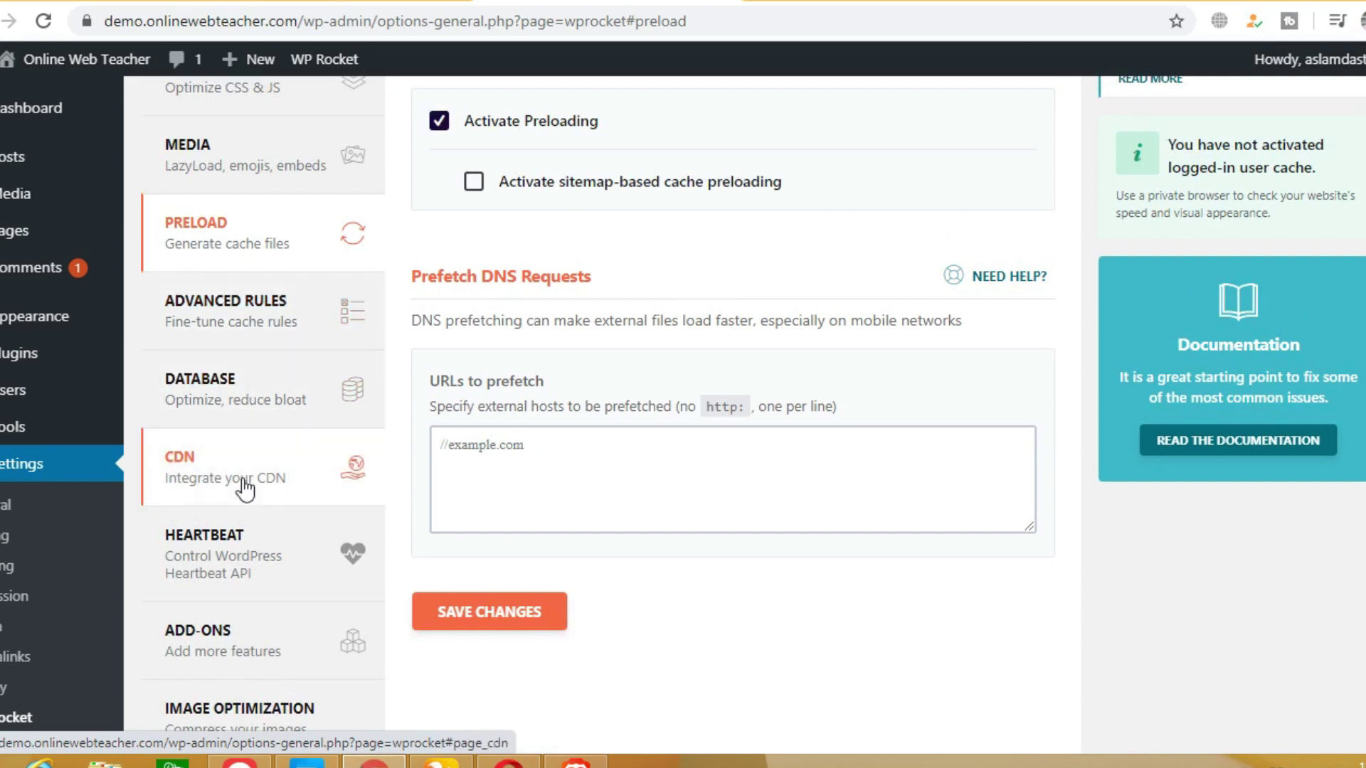
scroll(248, 569, down, 5)
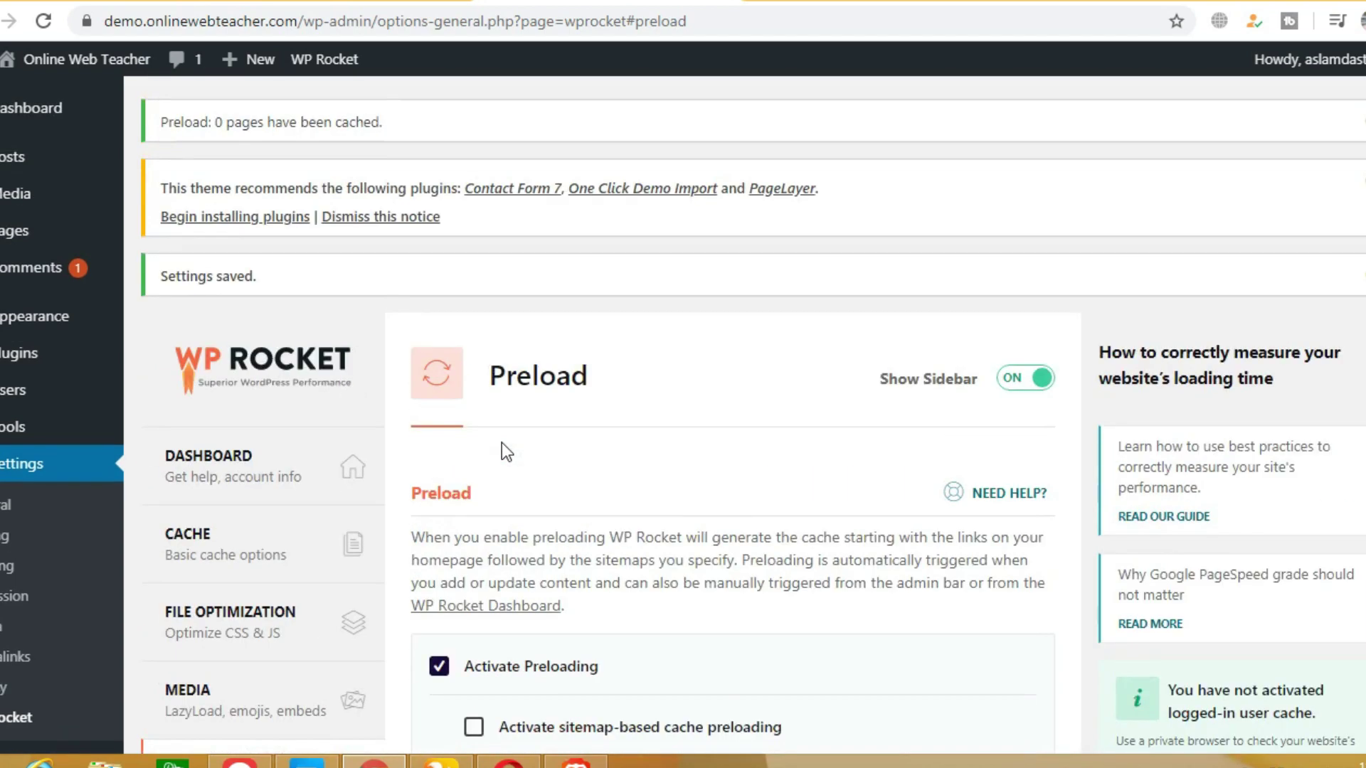
scroll(560, 332, down, 8)
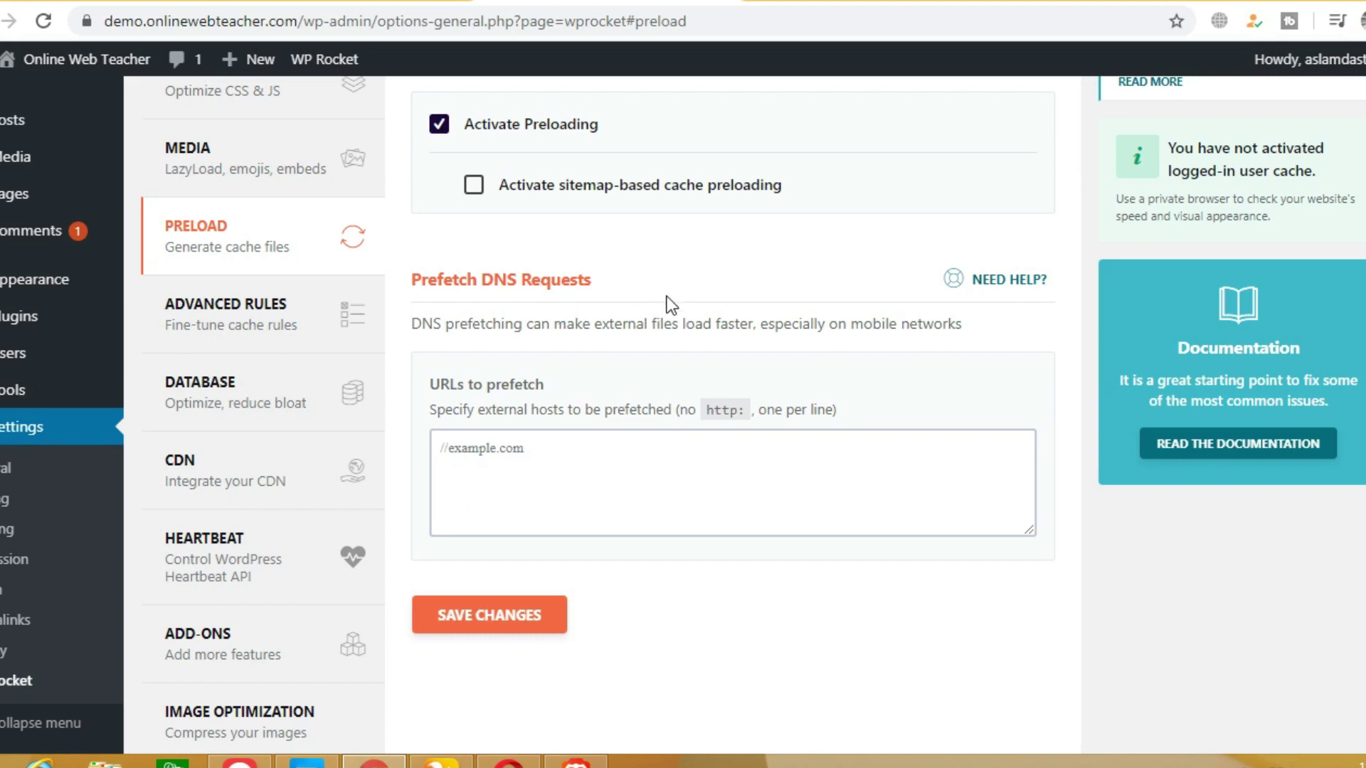
scroll(673, 293, up, 5)
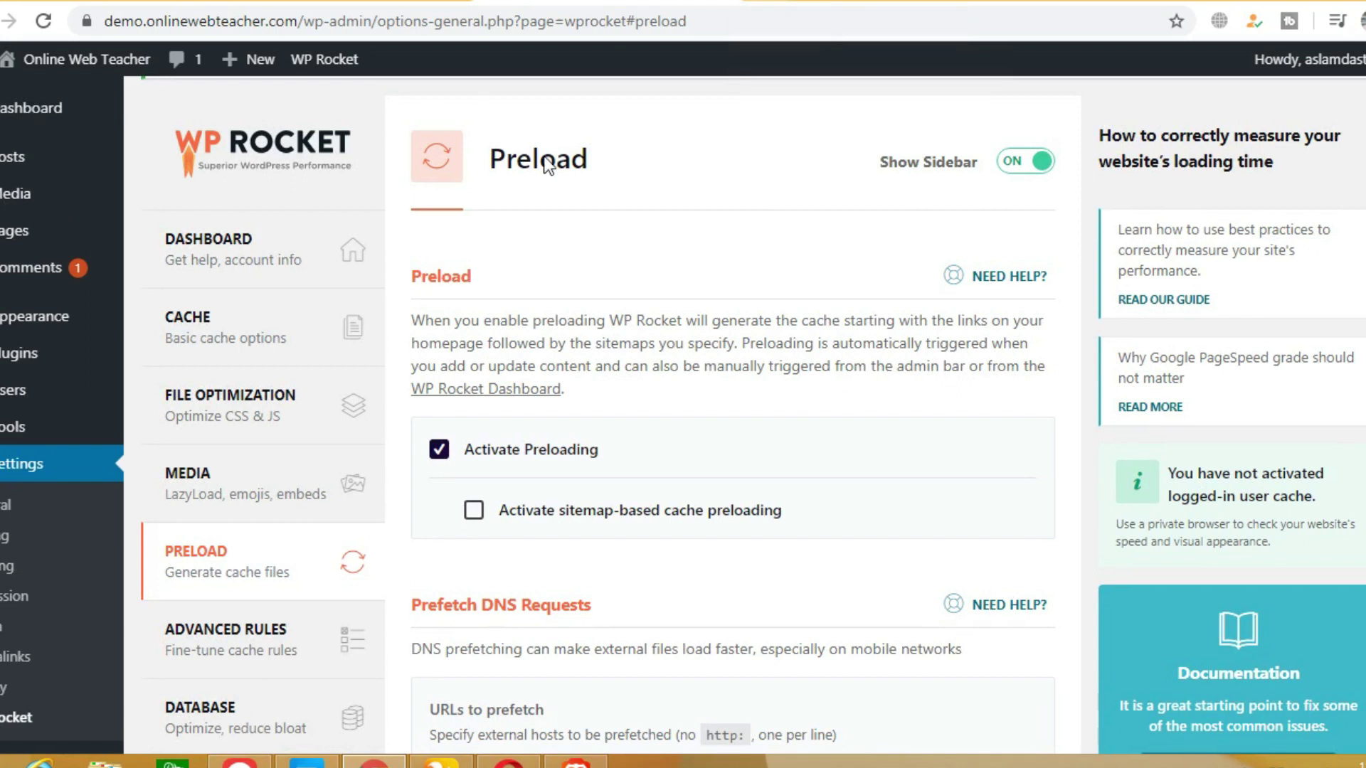
Open the live site in a new browser tab via Visit Site.
mouse_move(45, 74)
right_click(51, 107)
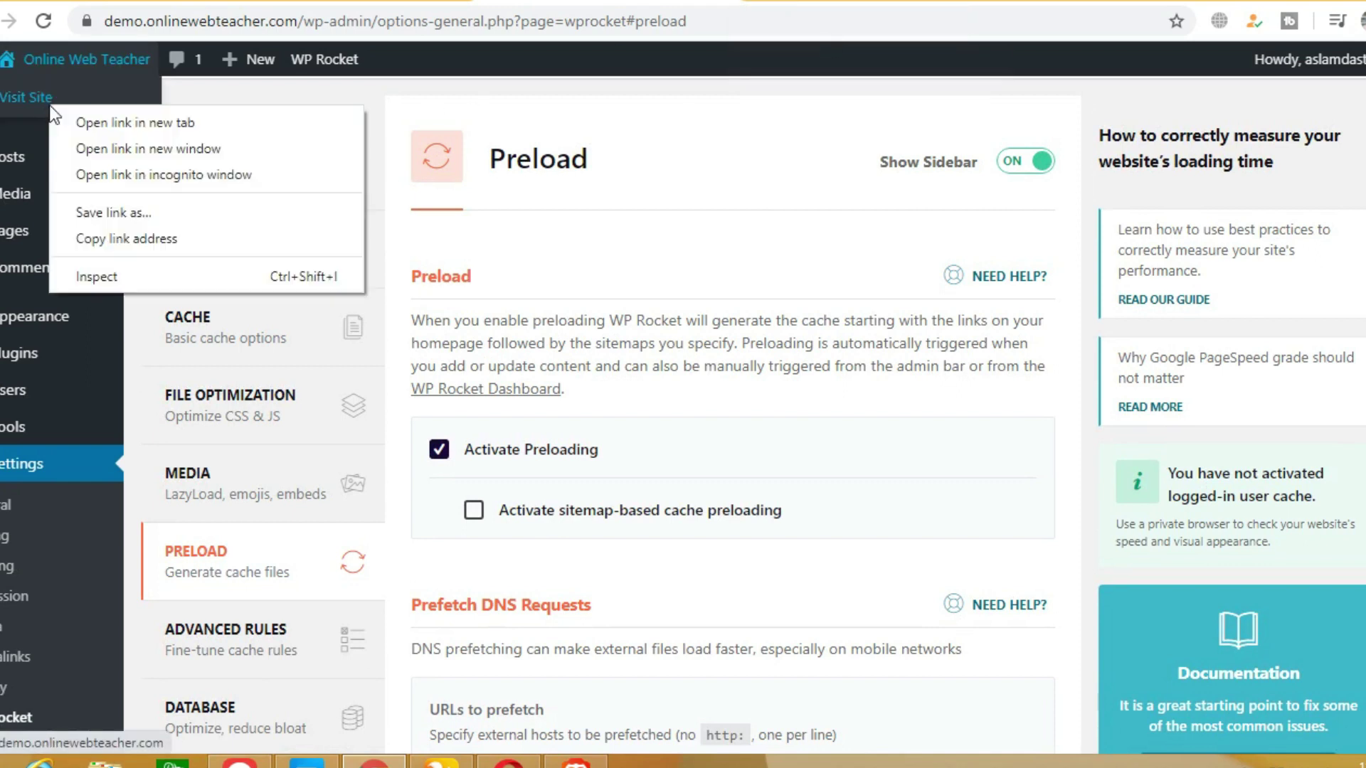
click(92, 123)
scroll(599, 135, up, 3)
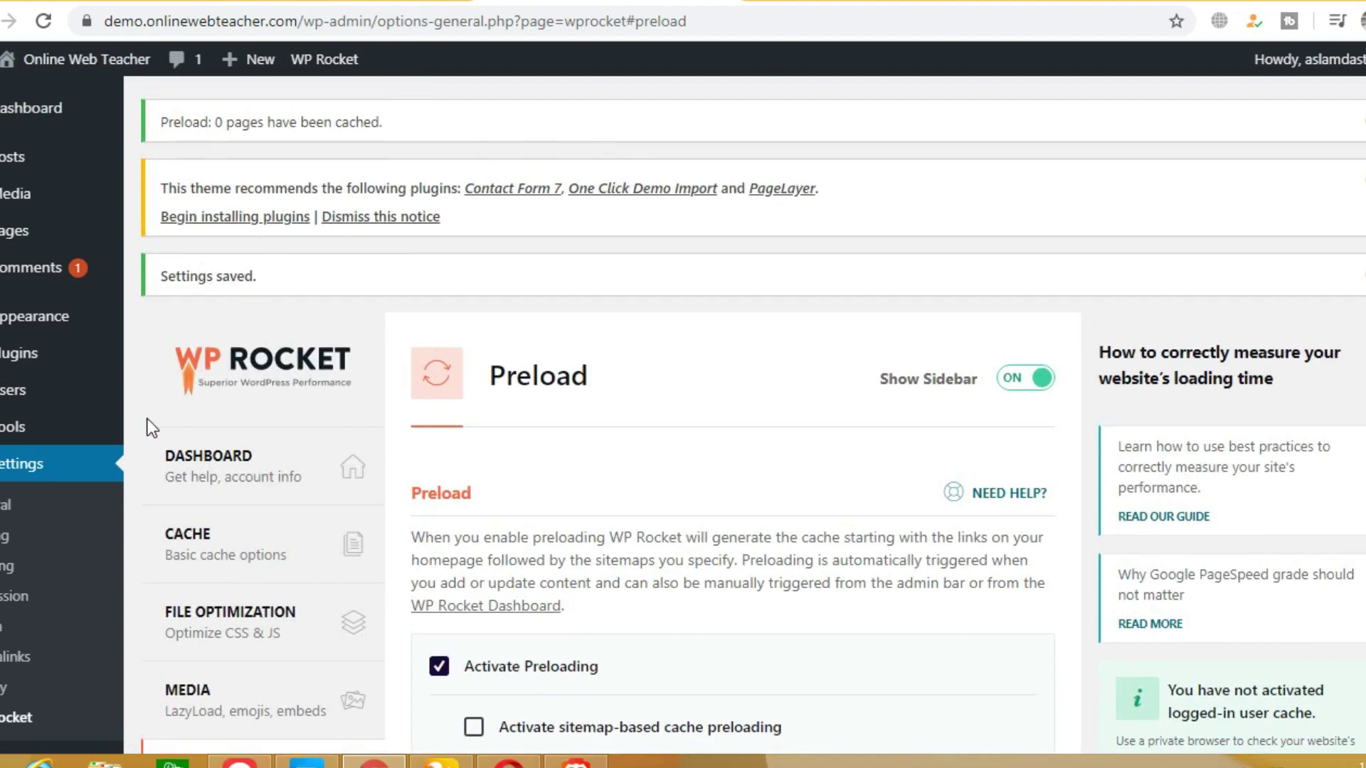
Clear all WP Rocket cached files from the plugin's Dashboard, confirming 'Cache cleared'.
click(217, 471)
scroll(877, 386, down, 5)
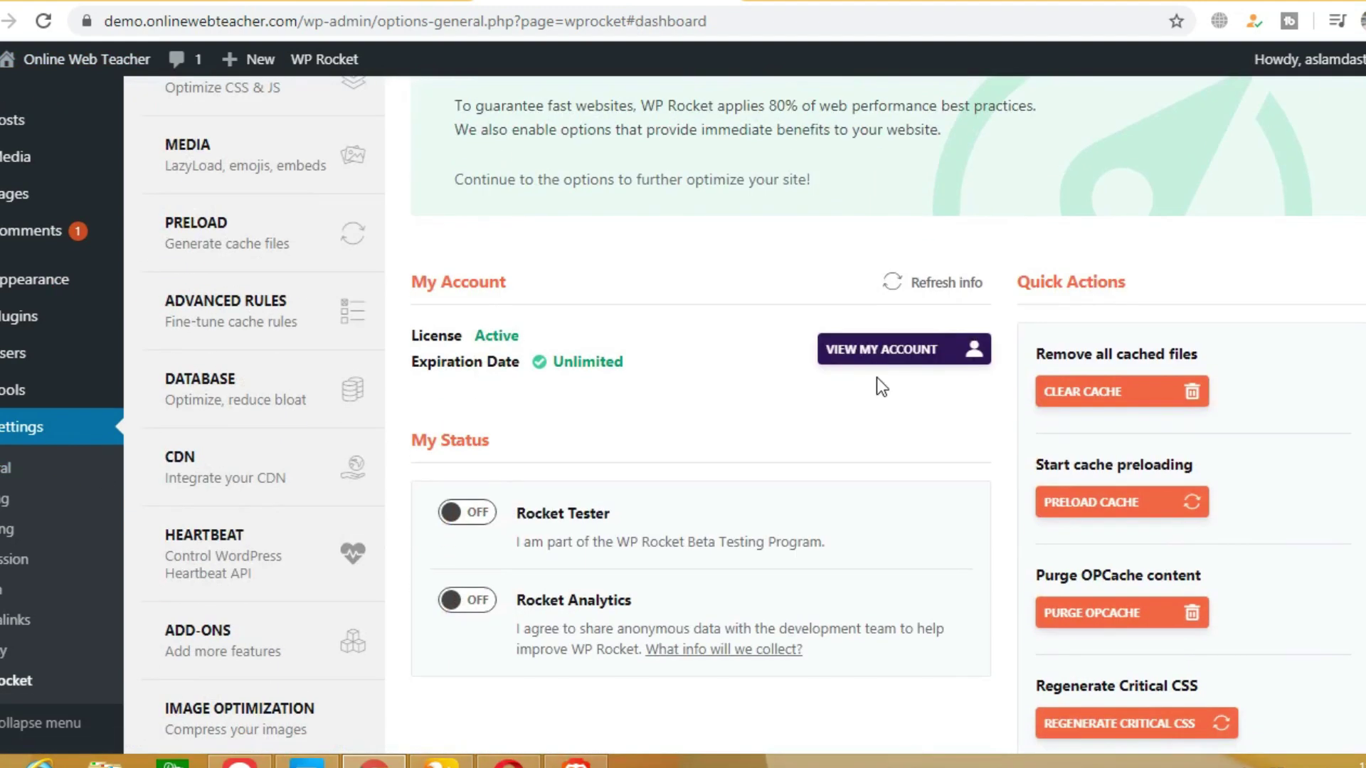
click(1111, 390)
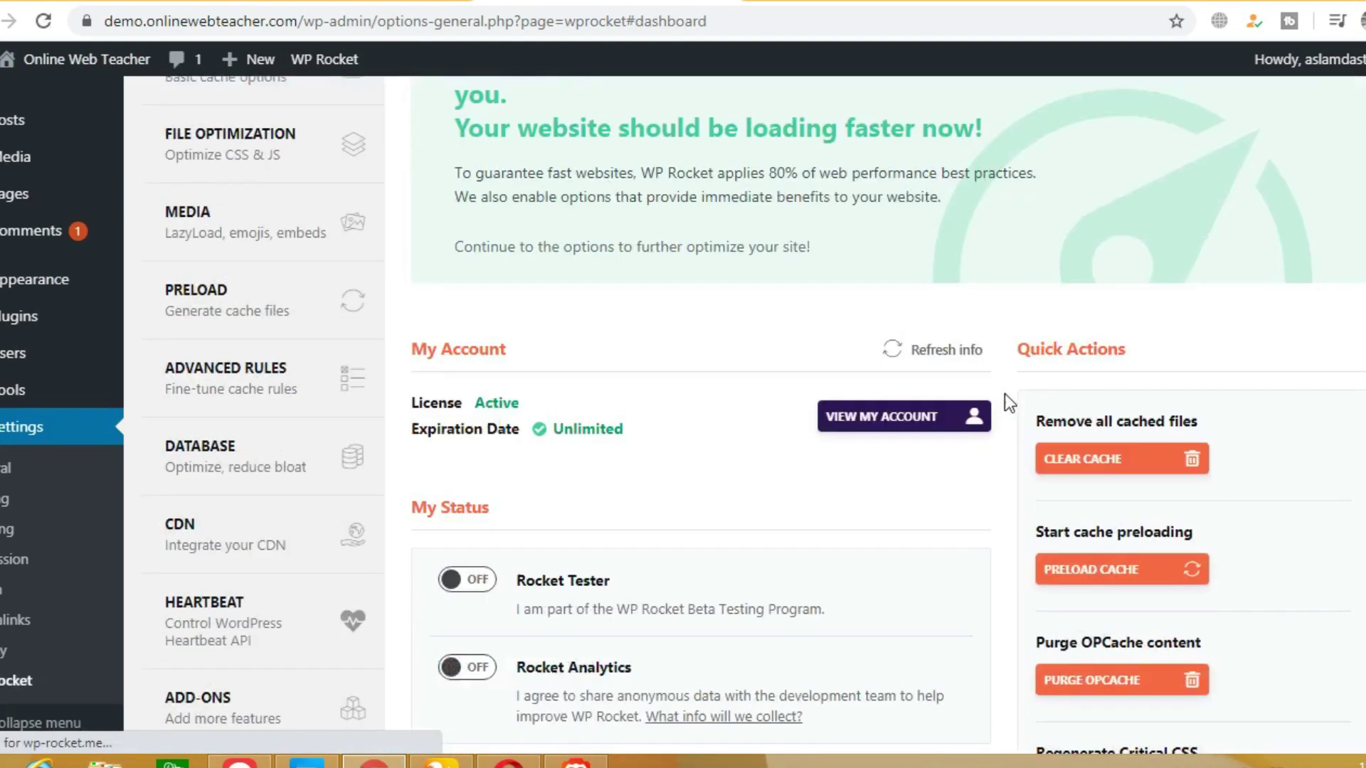
scroll(1004, 394, down, 2)
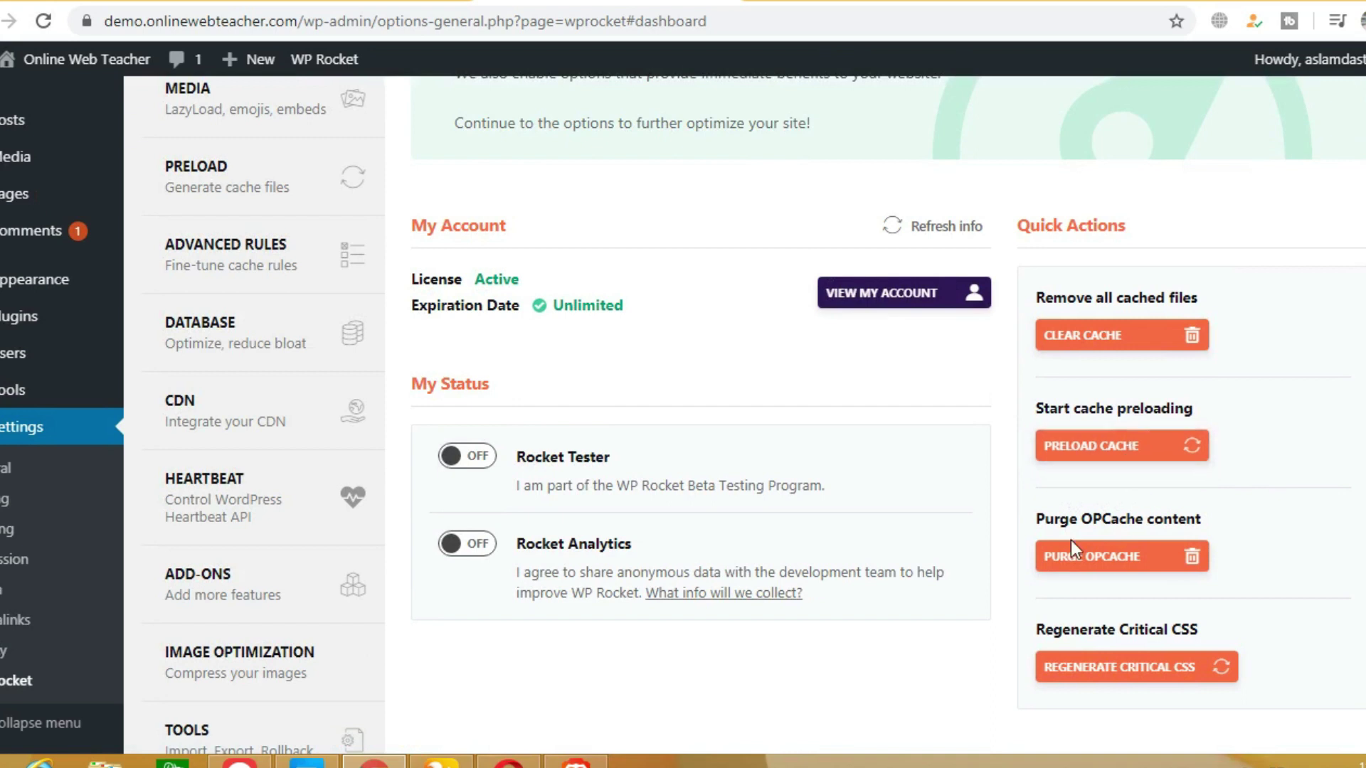
scroll(1070, 540, down, 2)
scroll(785, 411, up, 10)
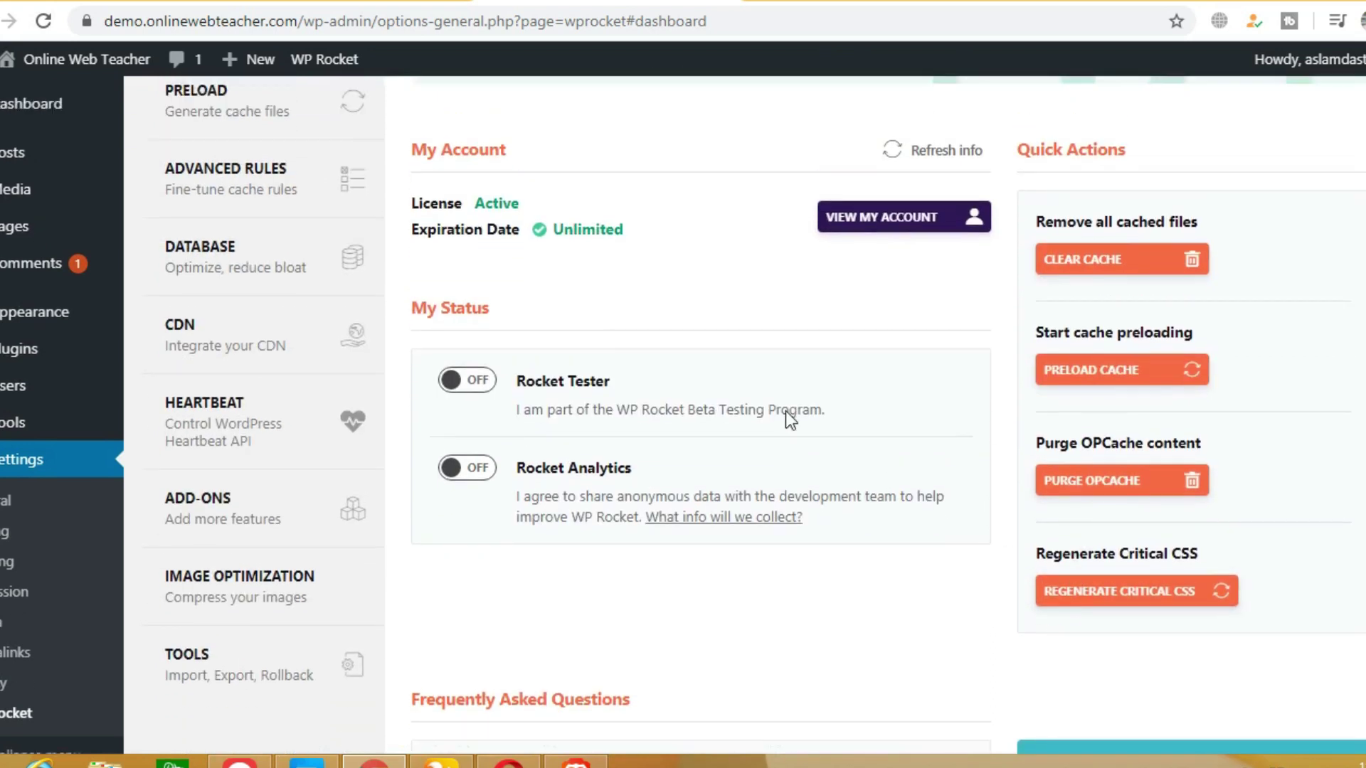
Check the site's front page, then open the live site in another new tab.
click(1108, 7)
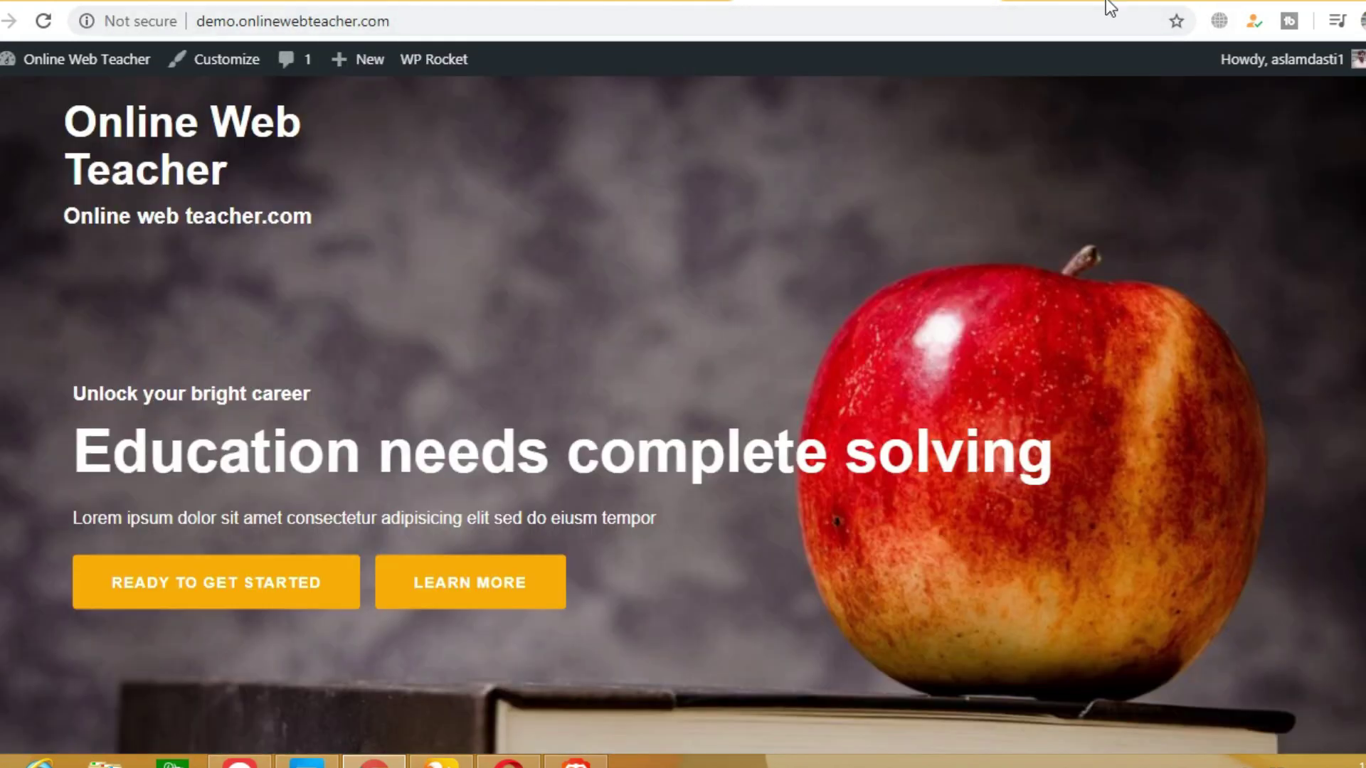
key(ctrl+shift+Tab)
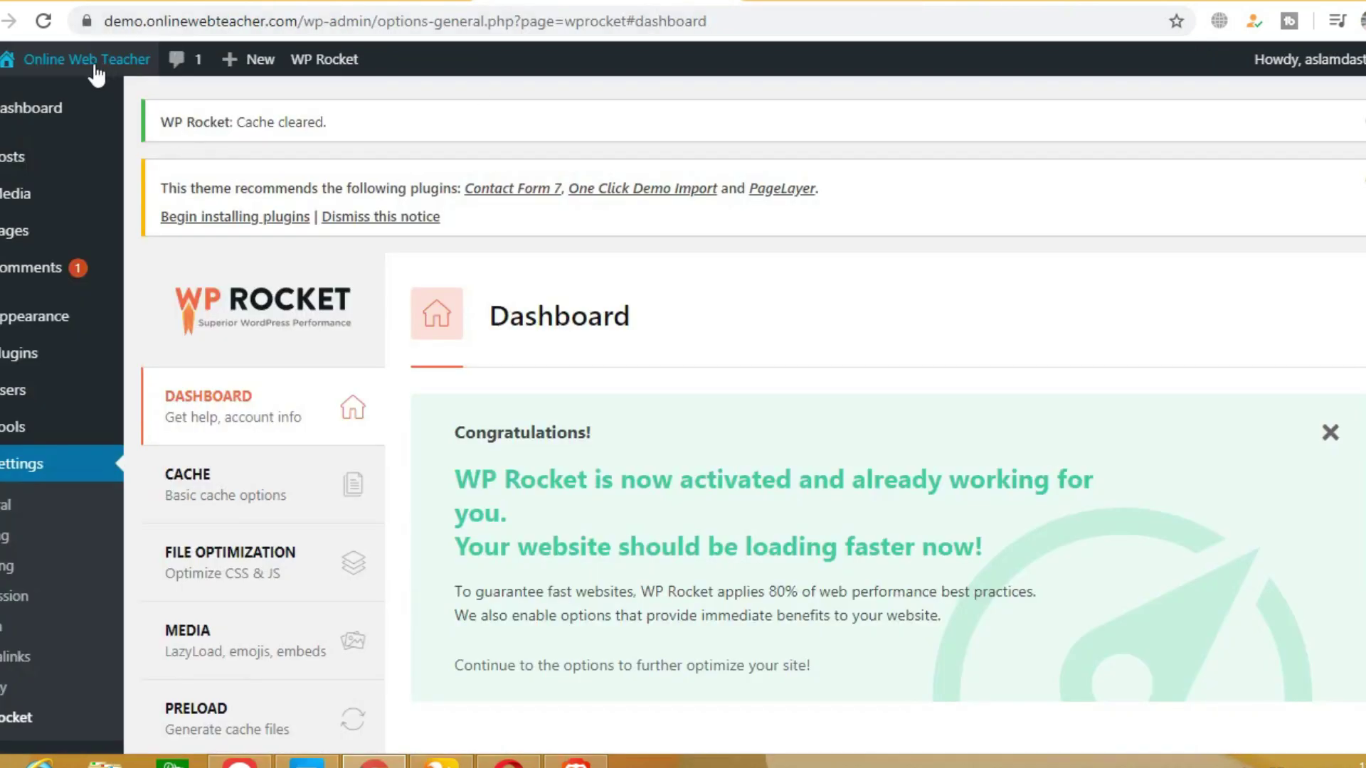
mouse_move(85, 60)
right_click(46, 100)
click(78, 112)
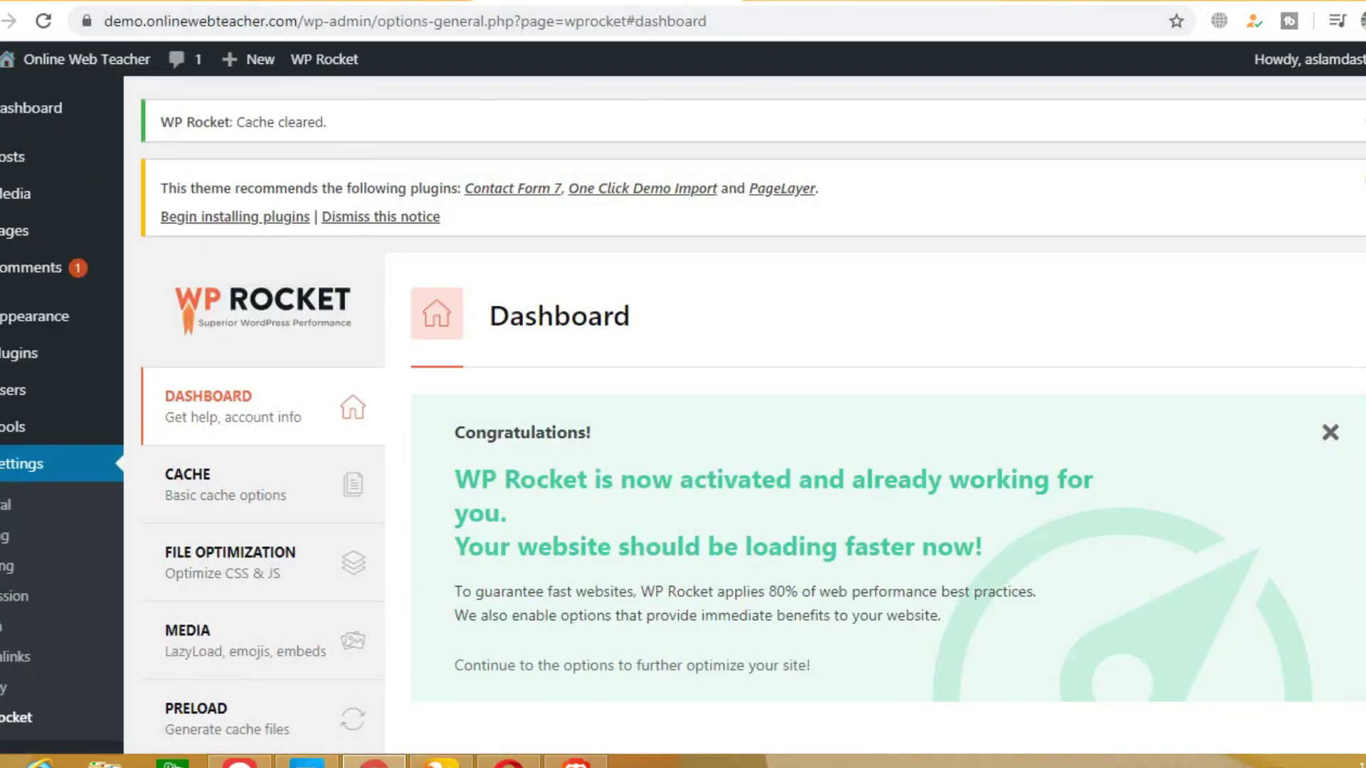
Search Google for 'gtmetrix' in a fresh browser tab.
click(1025, 1)
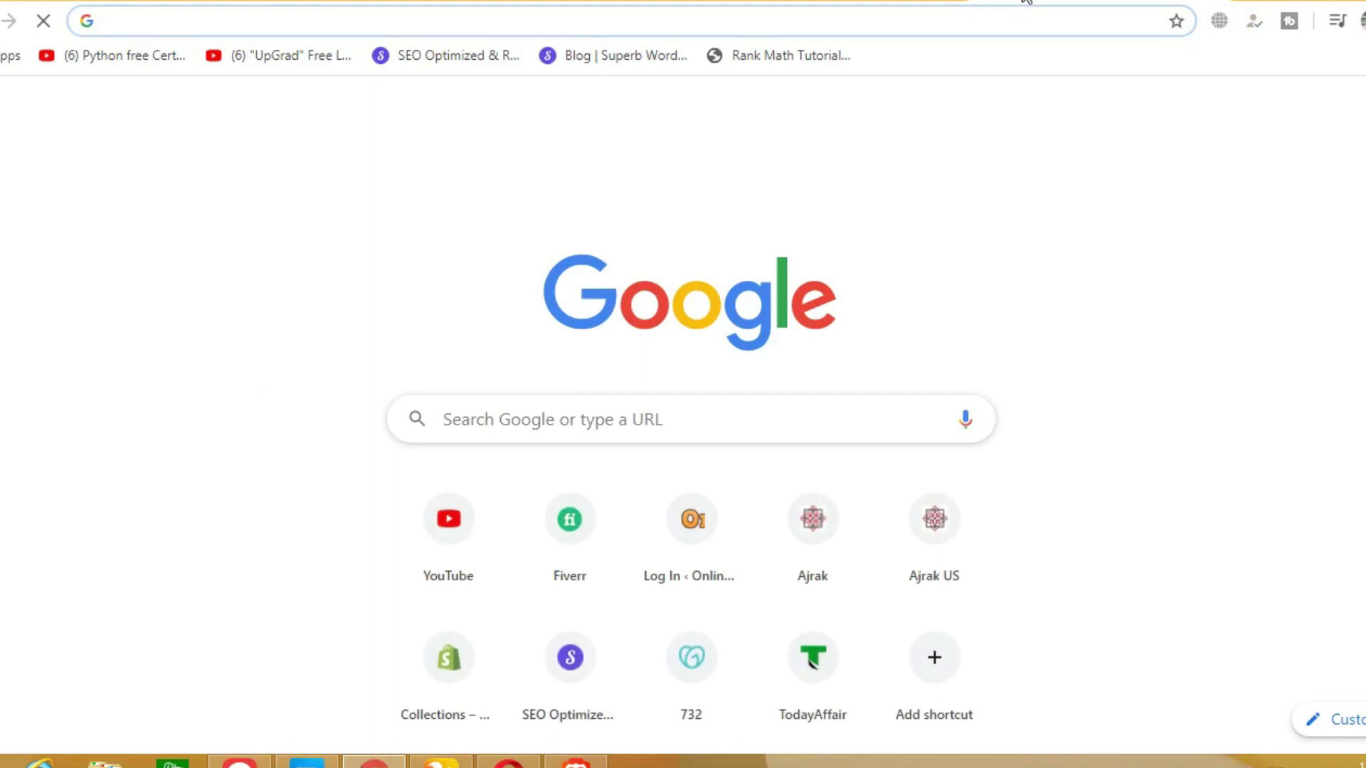
text(gtmetrix)
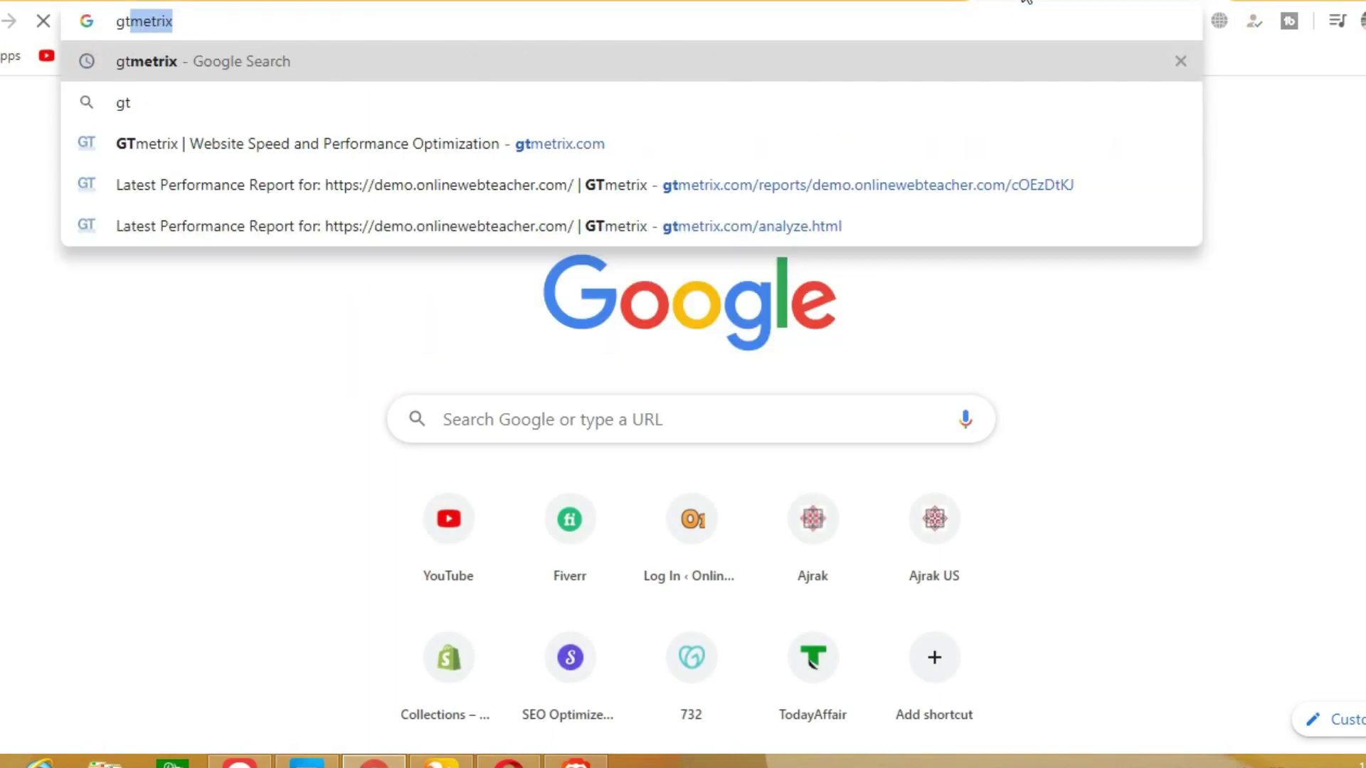
key(Return)
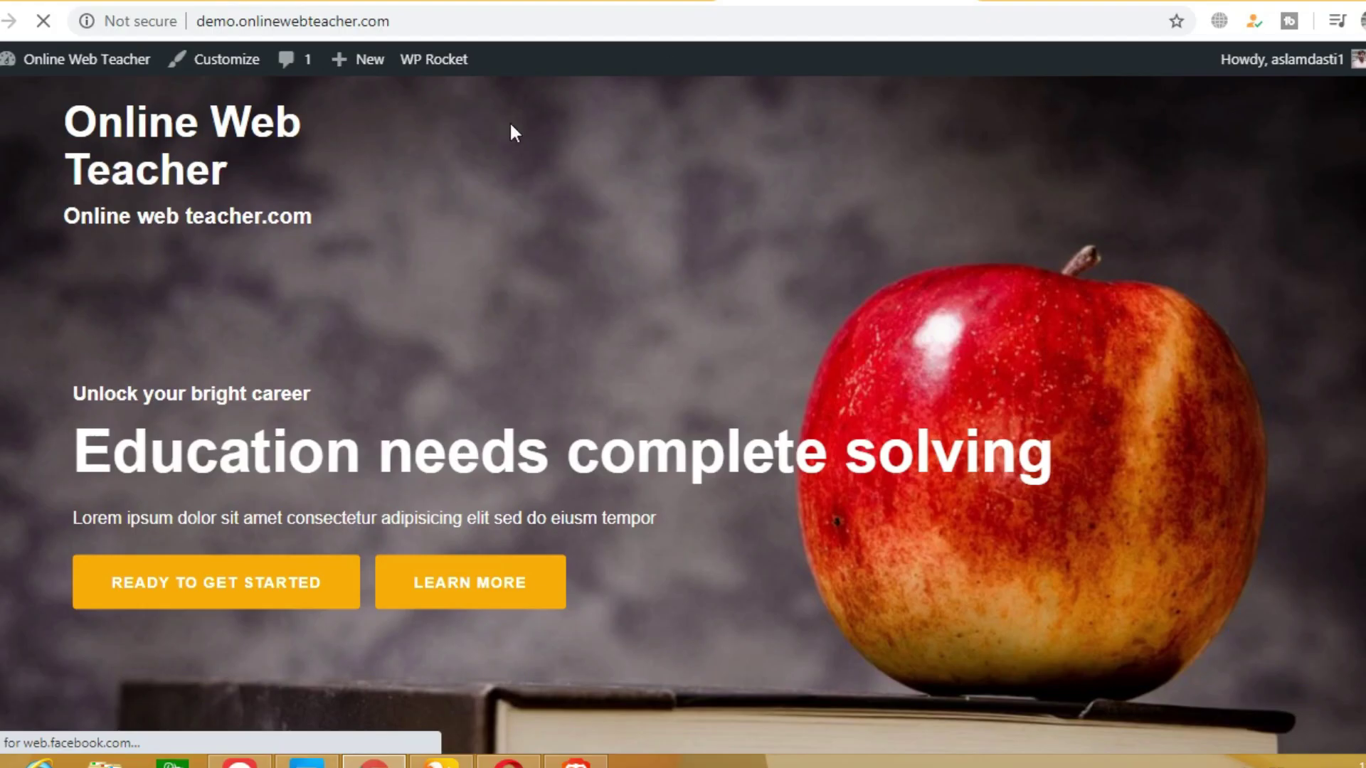
Copy the demo site's address from the address bar.
click(343, 22)
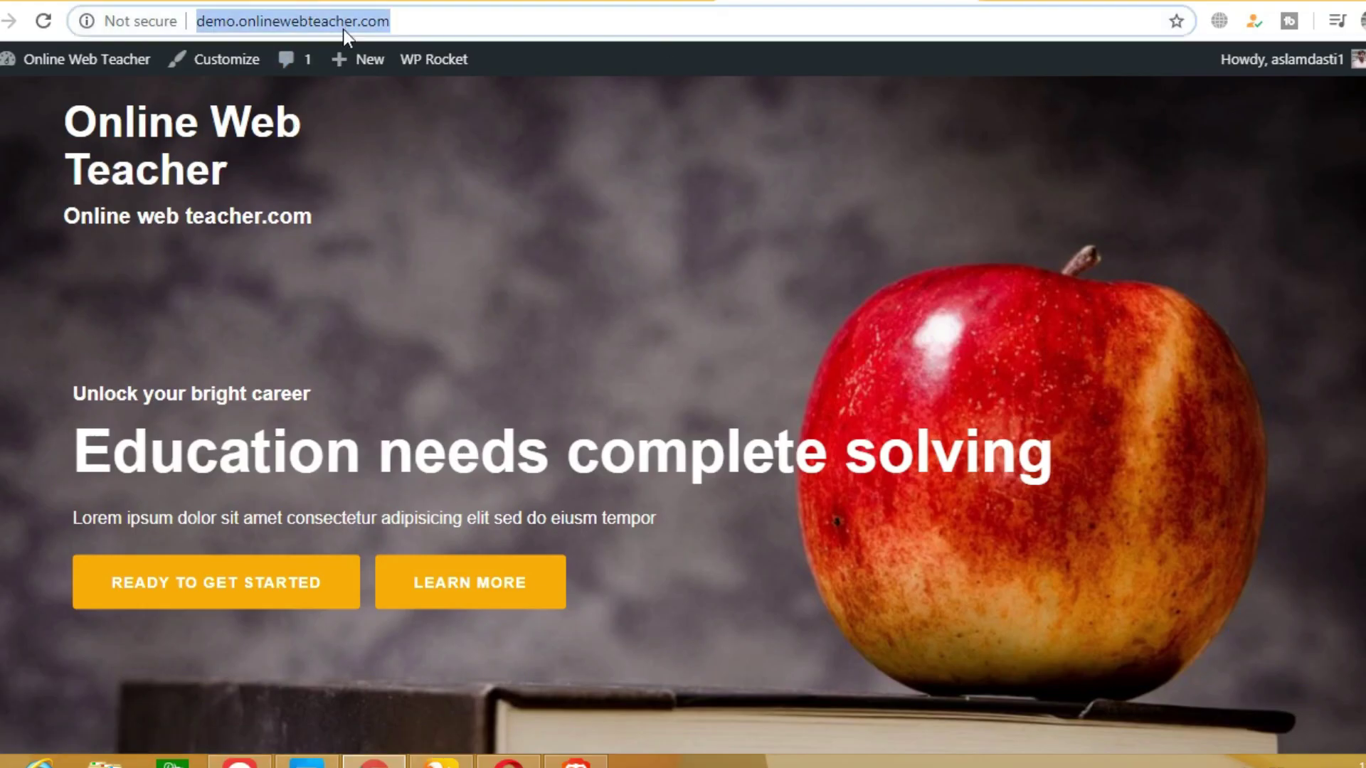
right_click(343, 26)
click(397, 114)
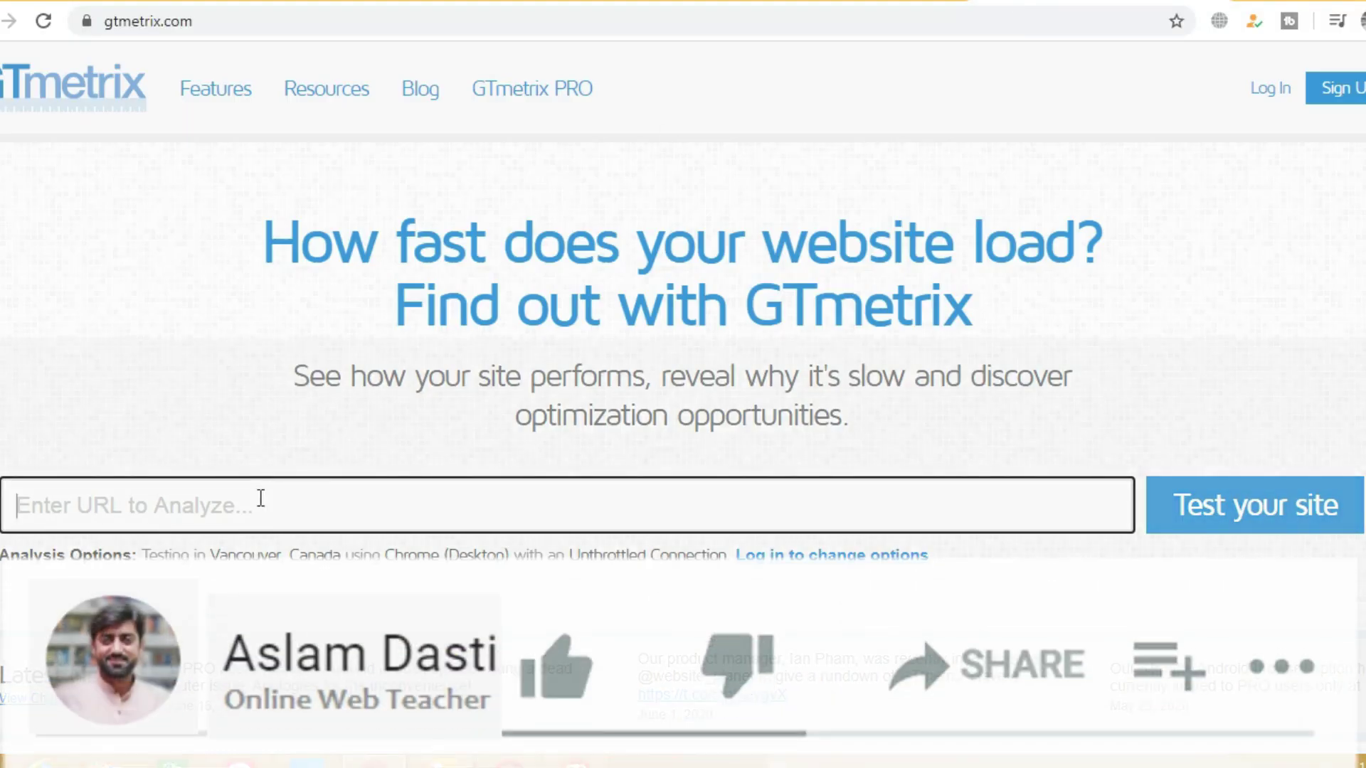
Paste the demo site's address into GTmetrix's URL field and run the speed test.
right_click(261, 498)
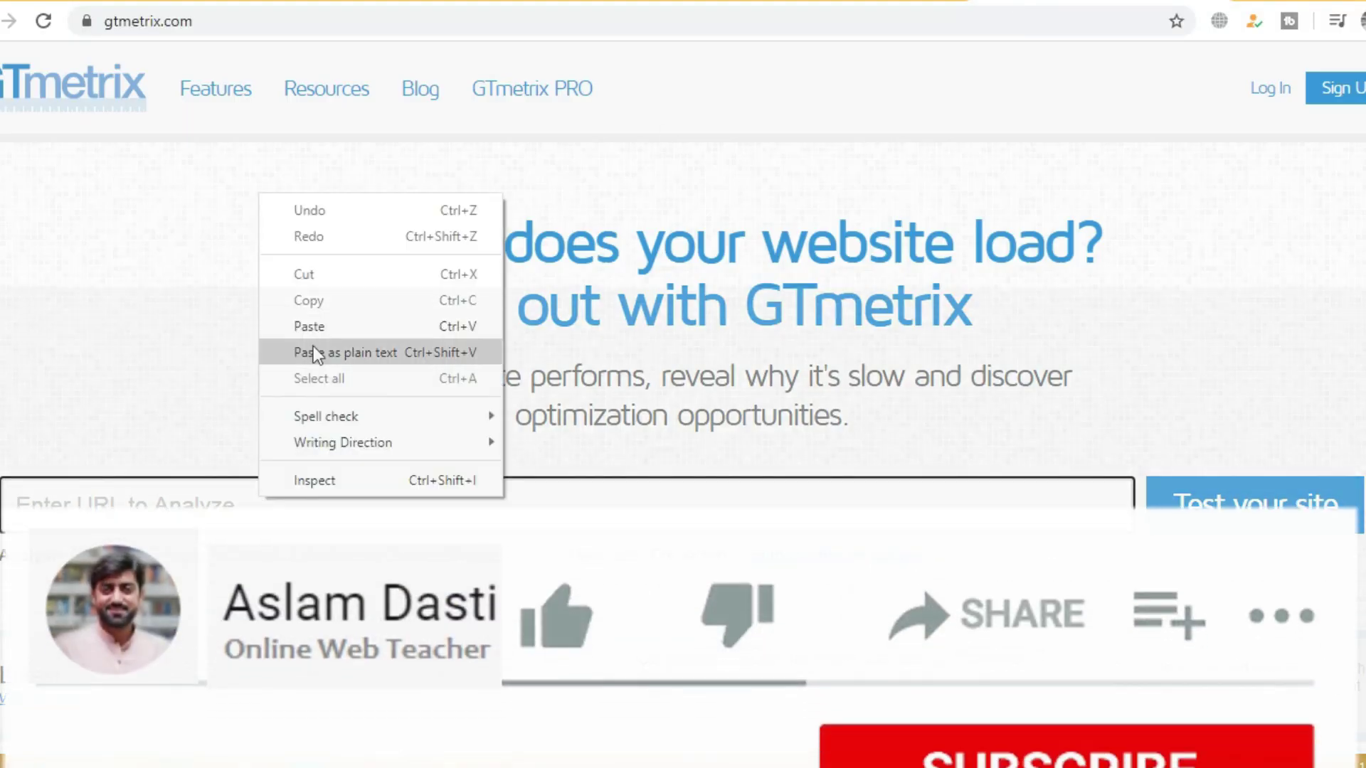
click(309, 321)
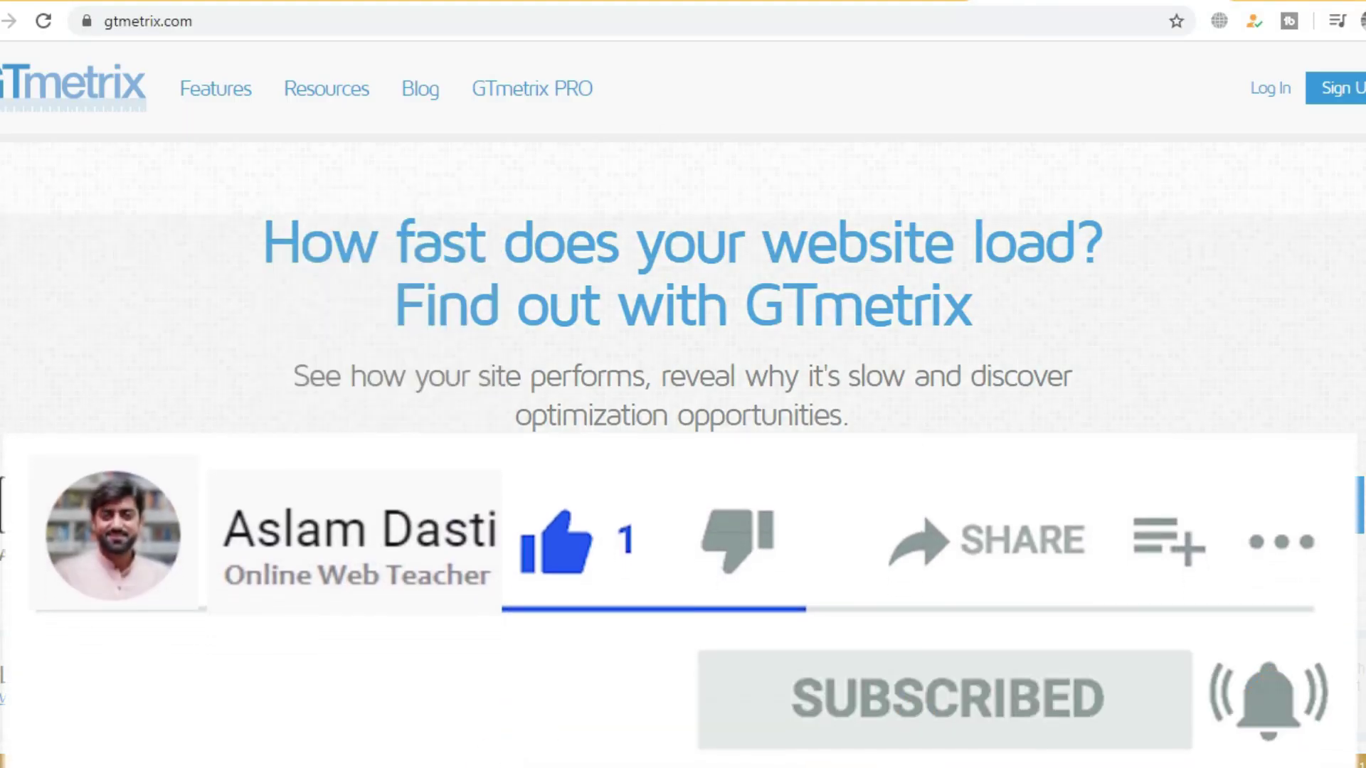
key(Return)
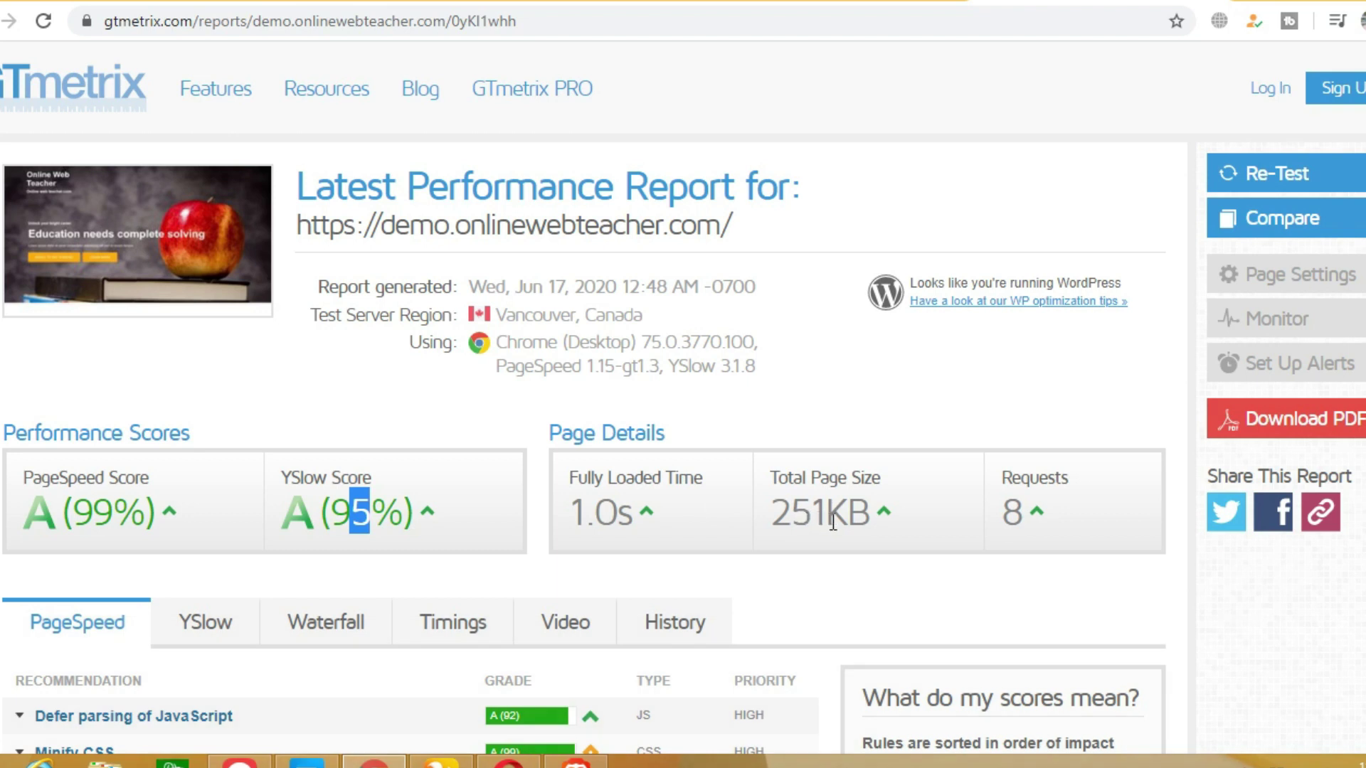
Review the report's A grades, highlighting the 251KB Total Page Size figure.
drag(767, 480, 882, 487)
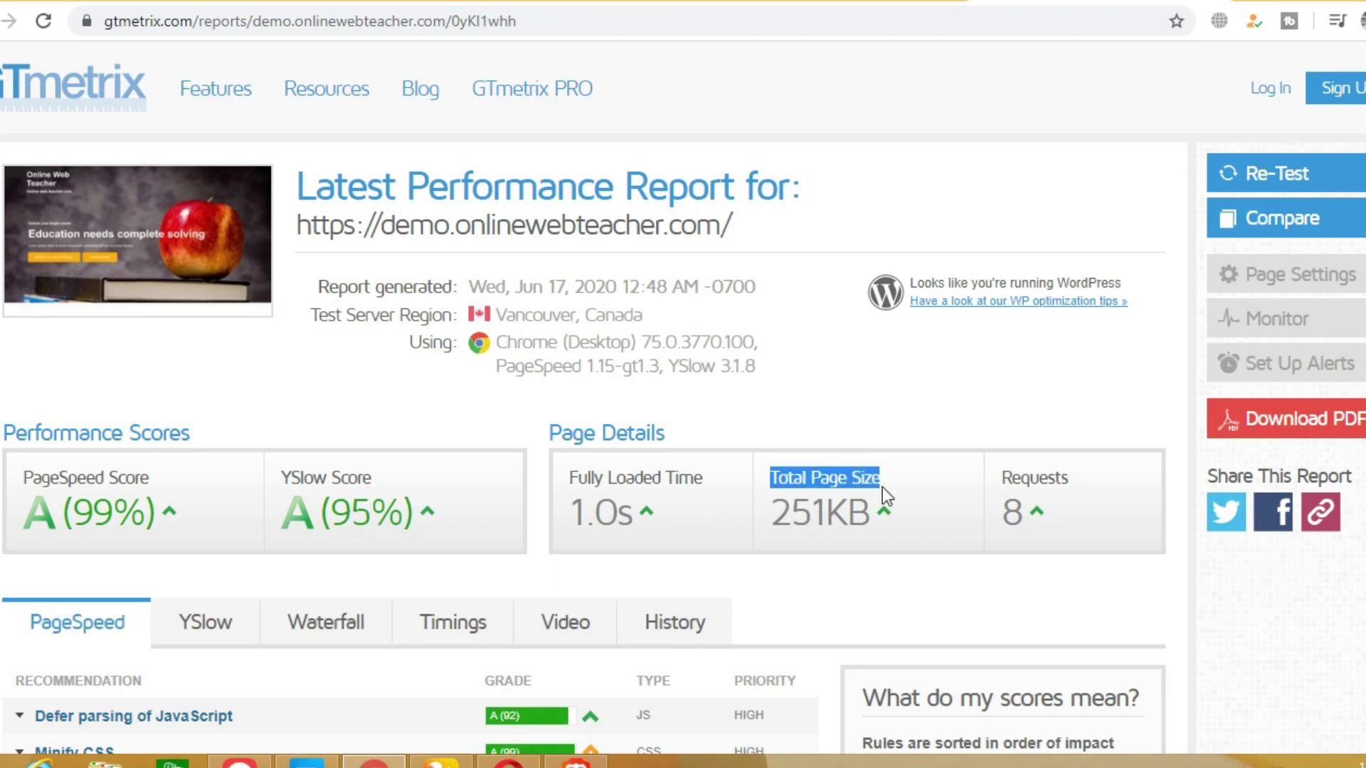
click(882, 487)
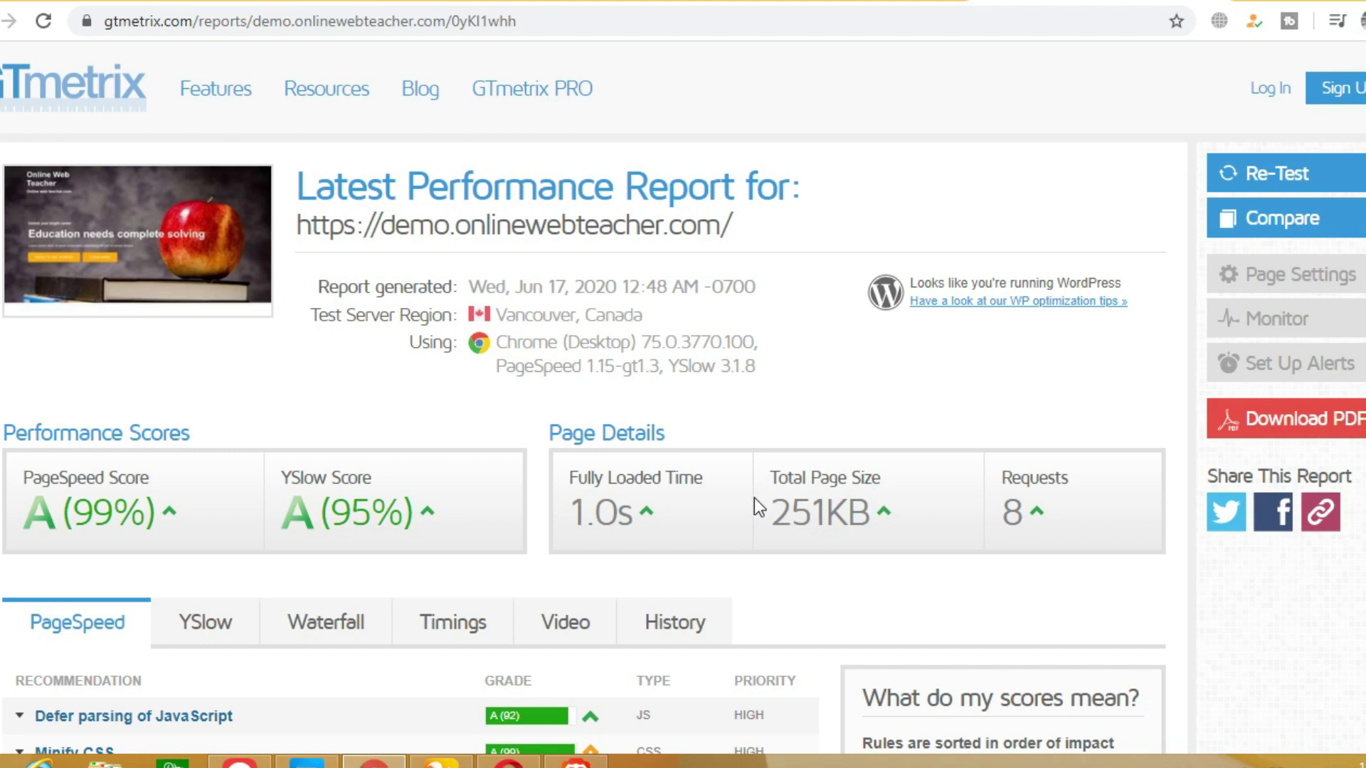
scroll(754, 498, down, 5)
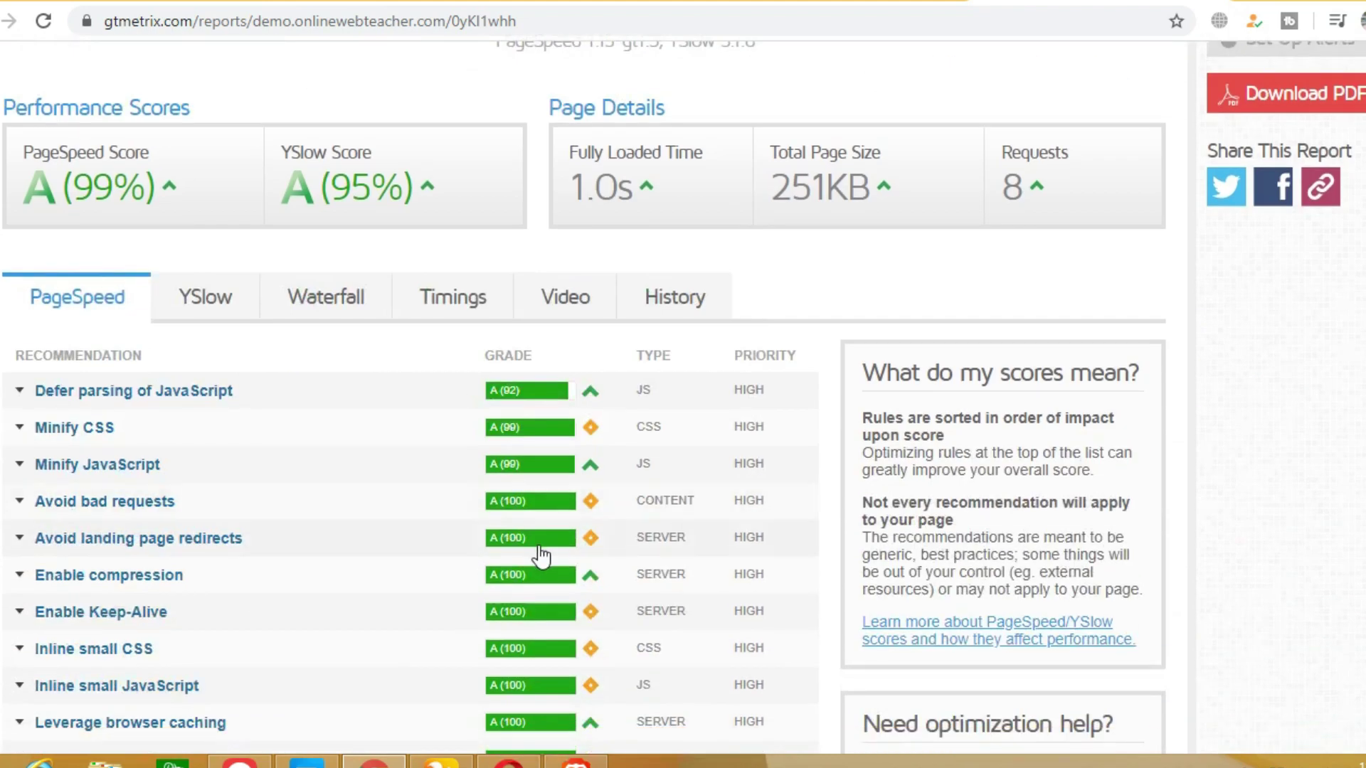
scroll(612, 421, up, 5)
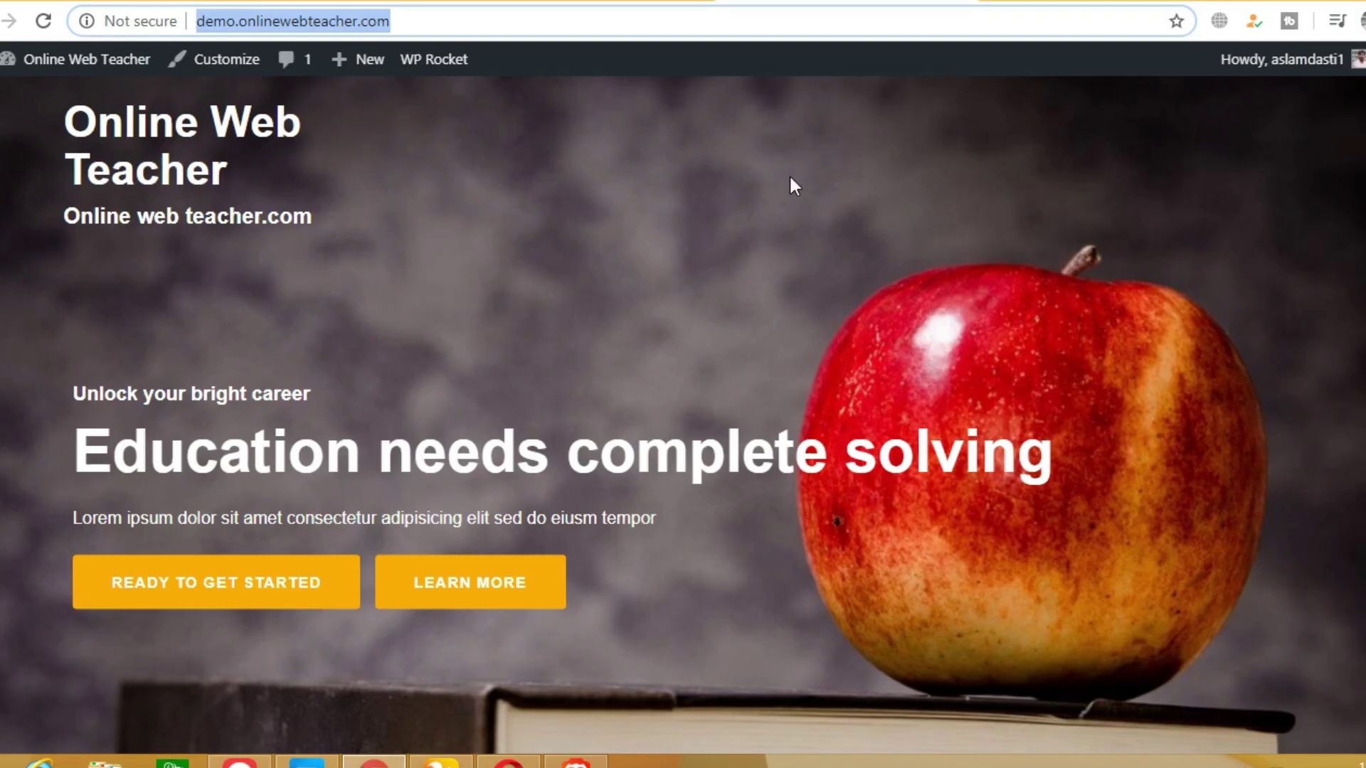
scroll(746, 408, down, 10)
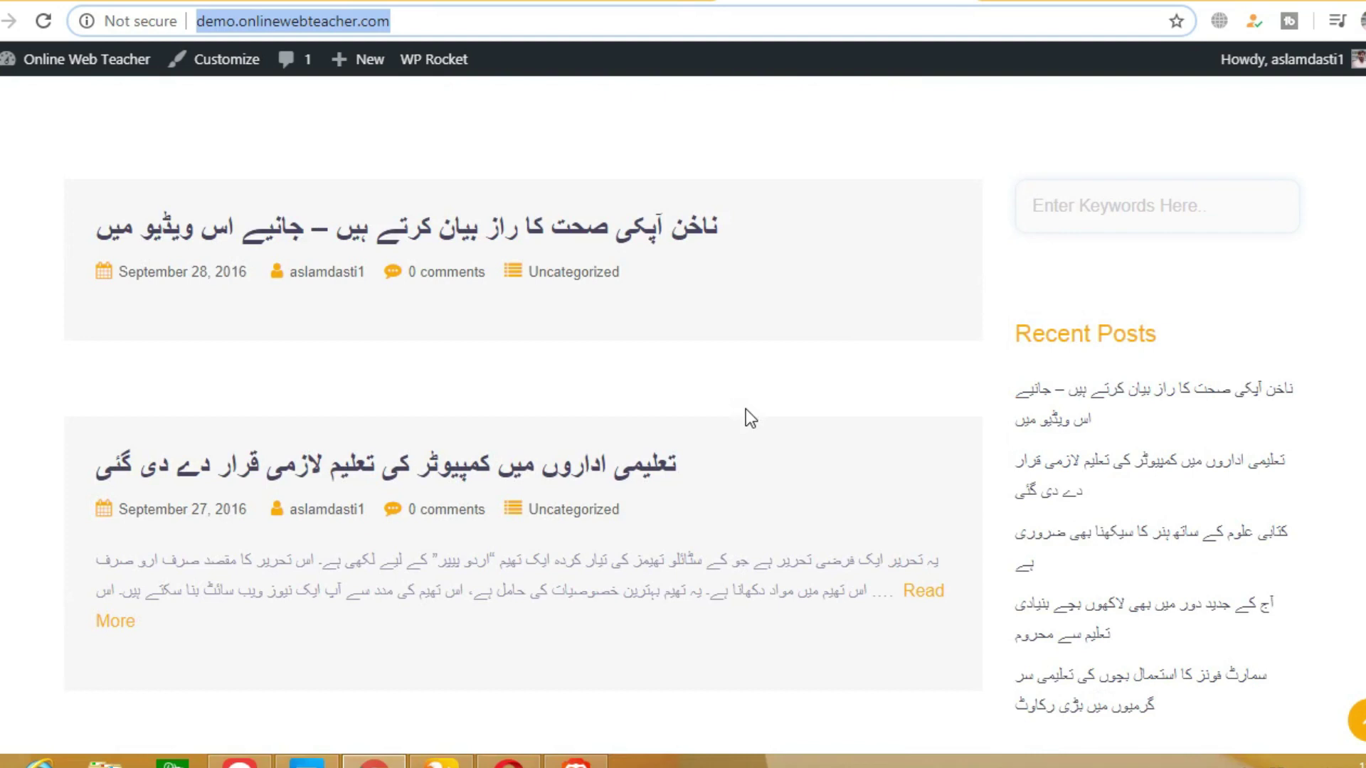
Scroll through the demo site's homepage posts, then return to the GTmetrix report tab.
scroll(1165, 432, down, 18)
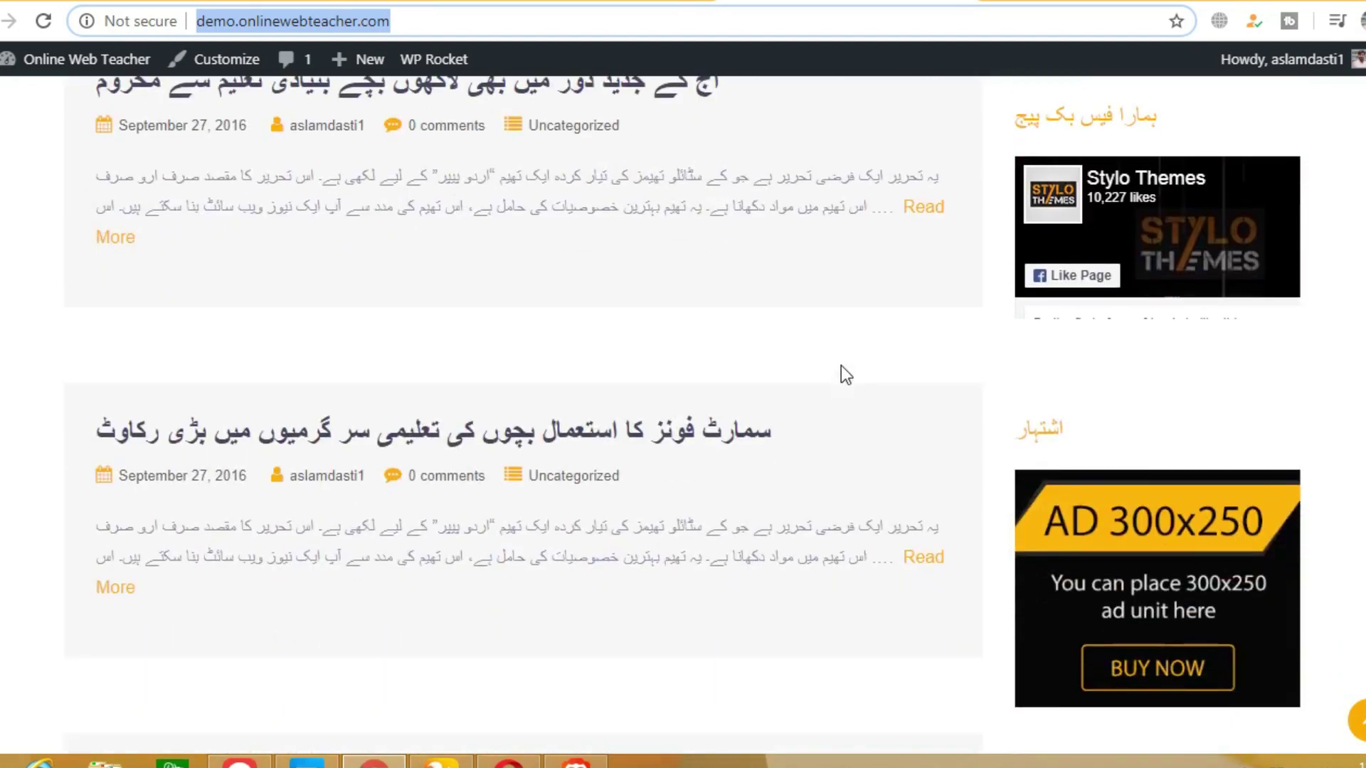
scroll(840, 366, down, 9)
scroll(869, 314, up, 10)
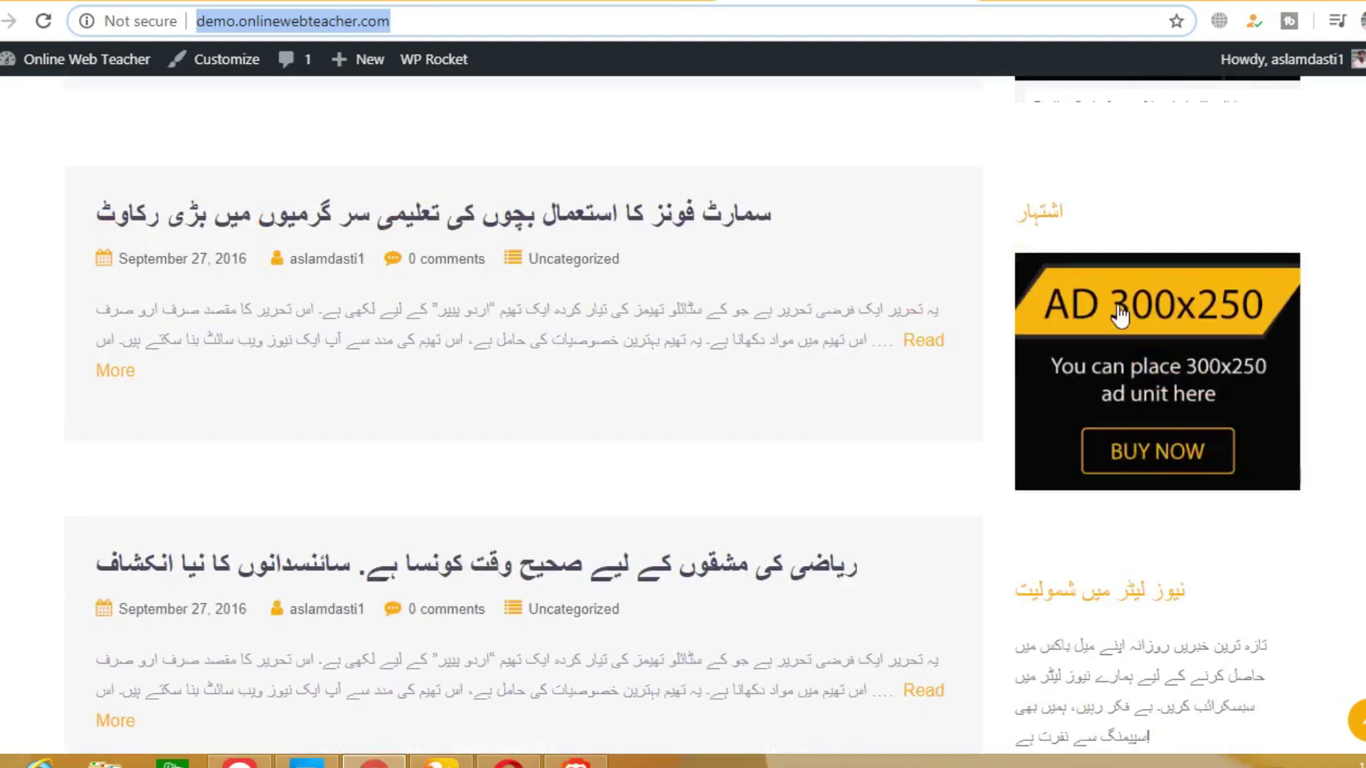
scroll(1114, 307, up, 20)
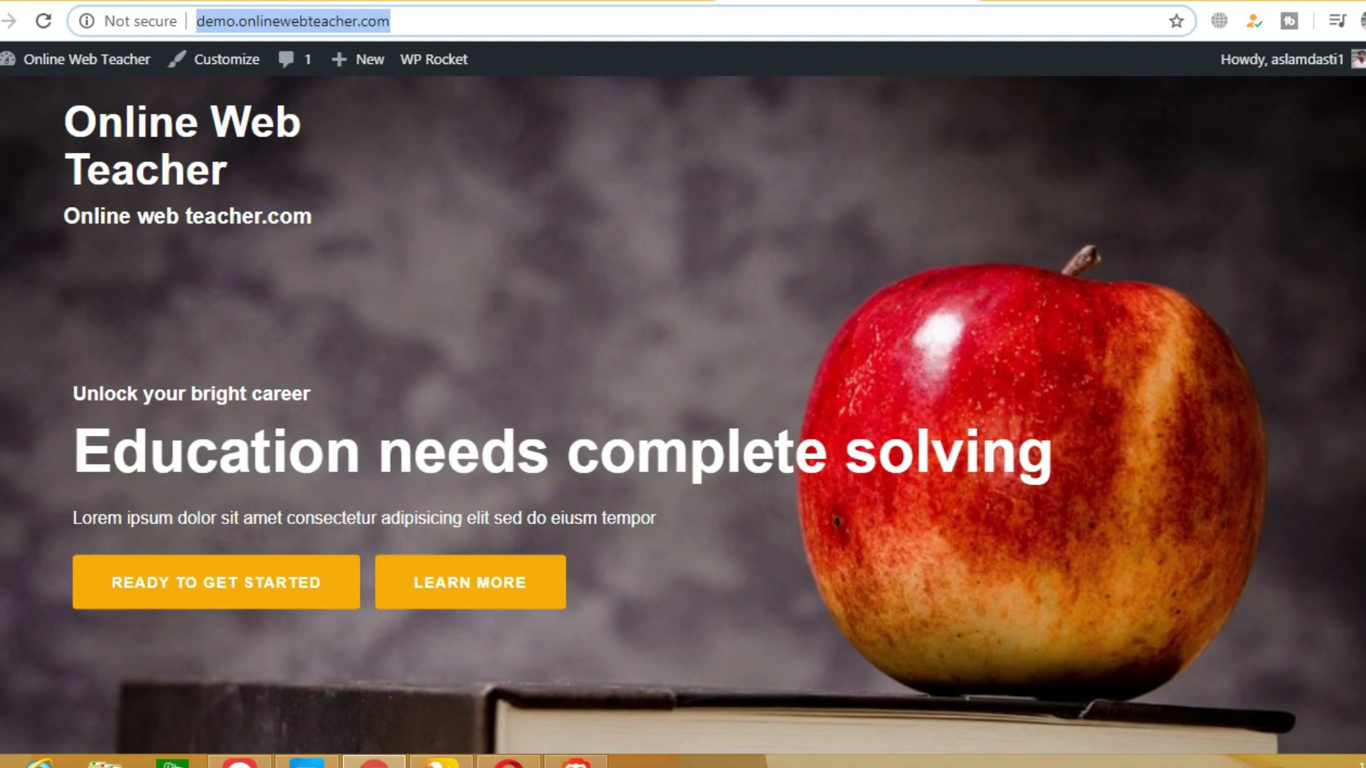
click(1030, 5)
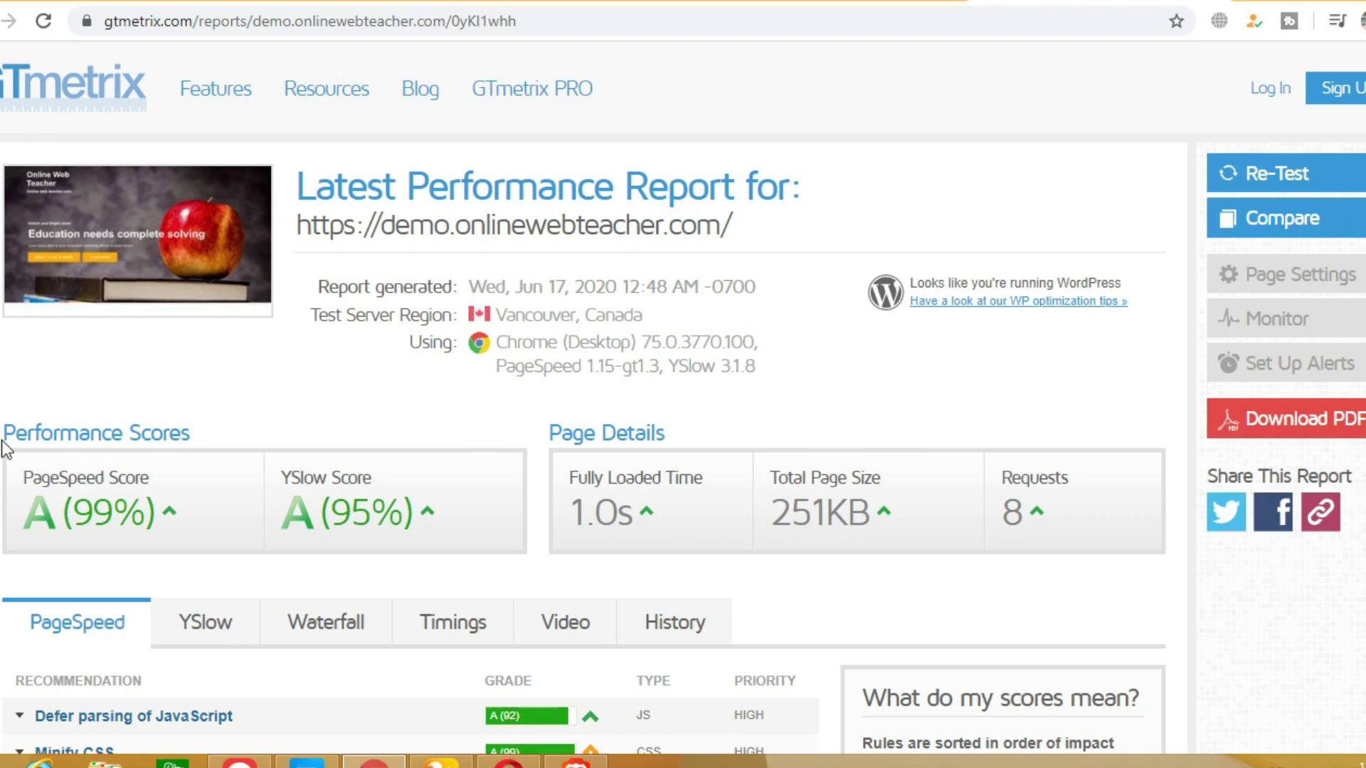
Highlight the Performance Scores section (PageSpeed 99%, YSlow 95%) and scroll down the report.
drag(3, 435, 204, 431)
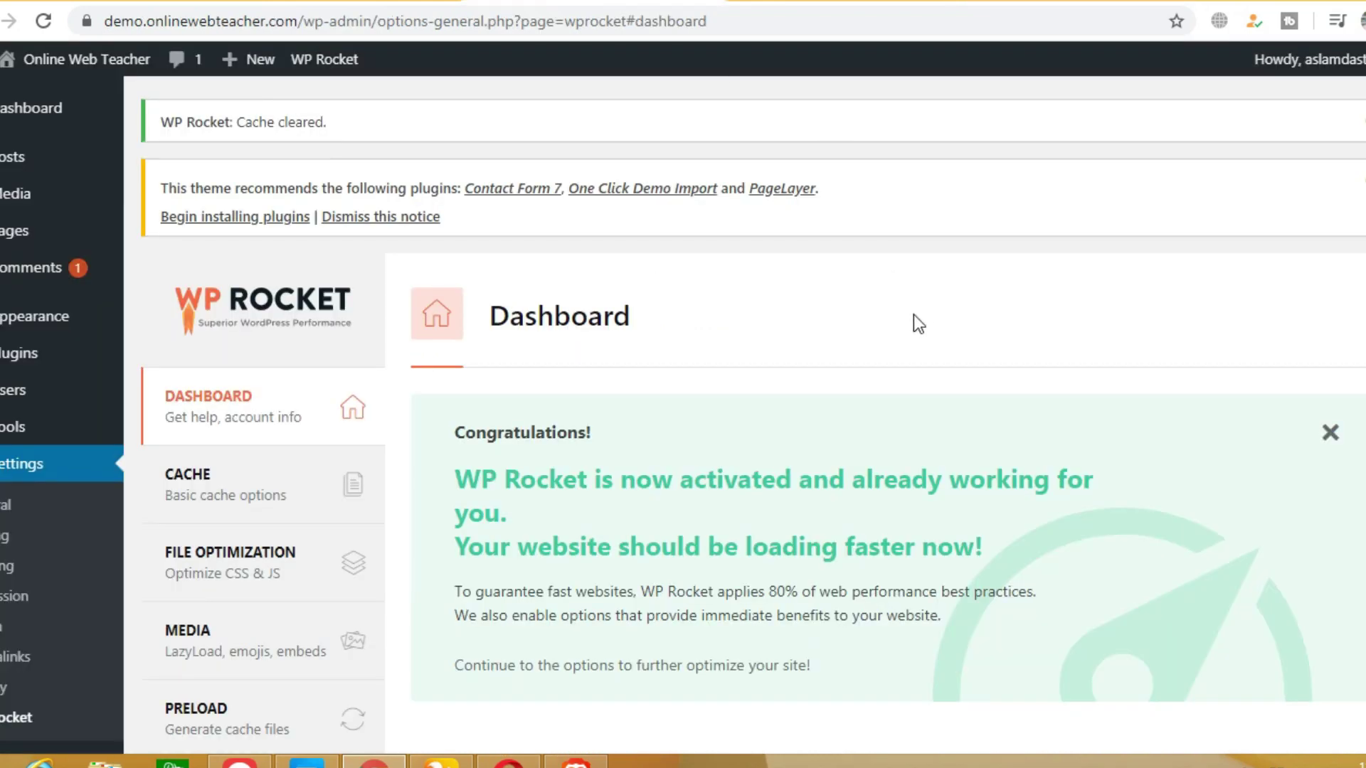
scroll(908, 315, down, 1)
scroll(902, 317, down, 8)
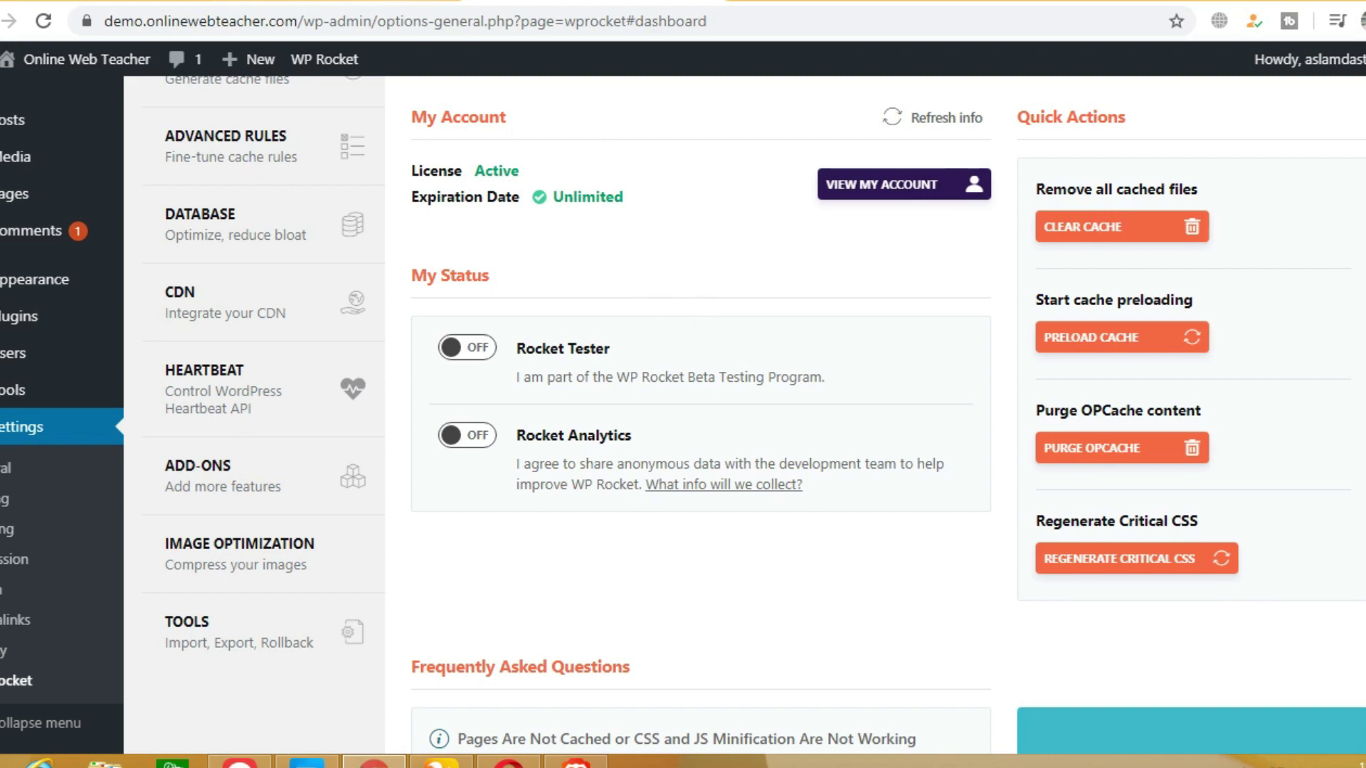
Switch to the Info Tech Videos YouTube channel tab and browse its page.
click(441, 0)
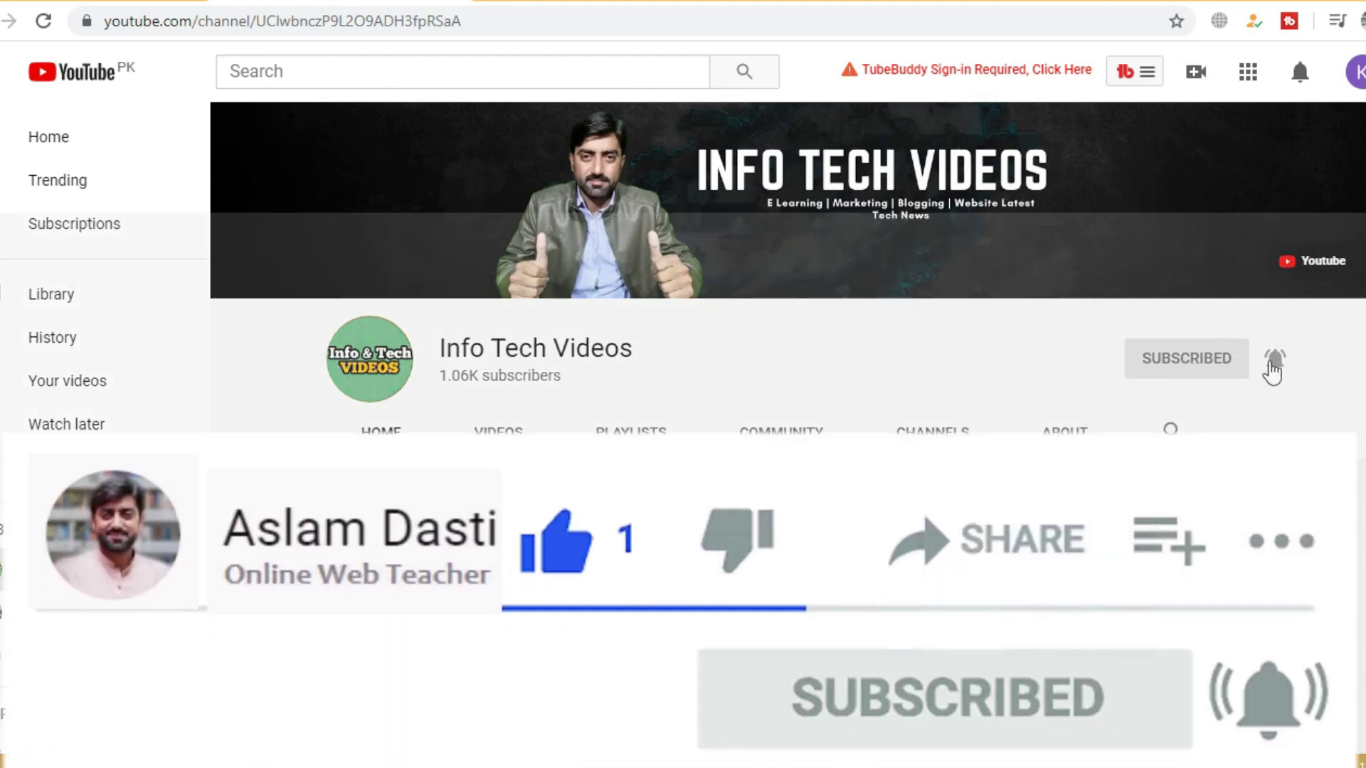
scroll(988, 387, down, 4)
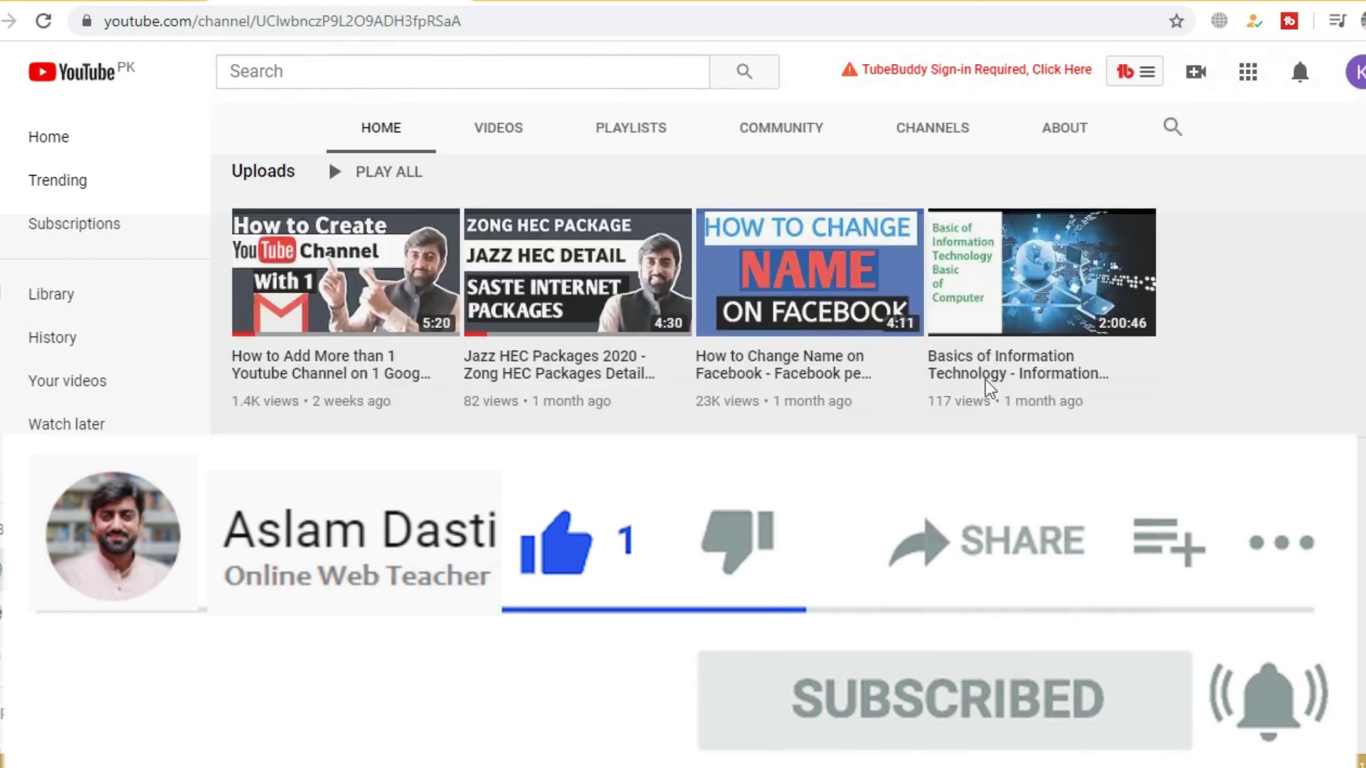
scroll(985, 387, up, 4)
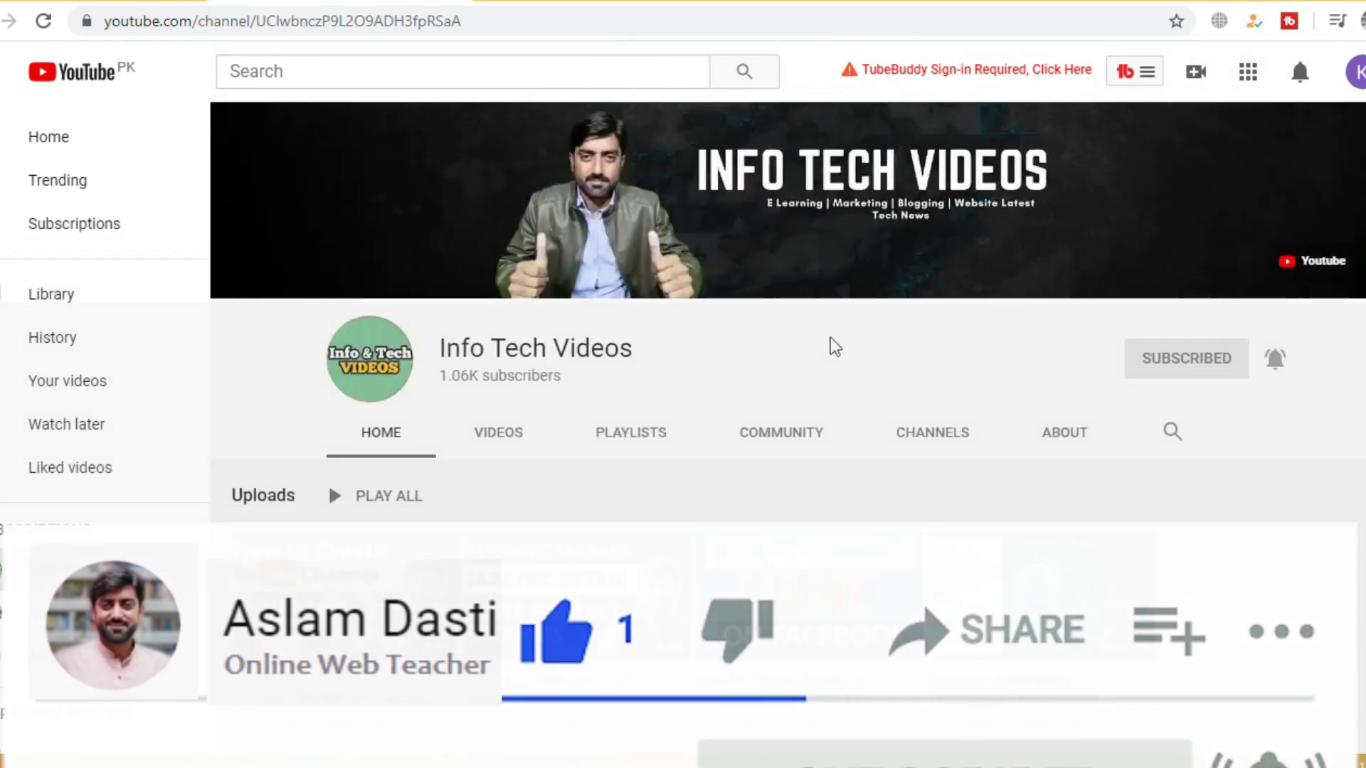